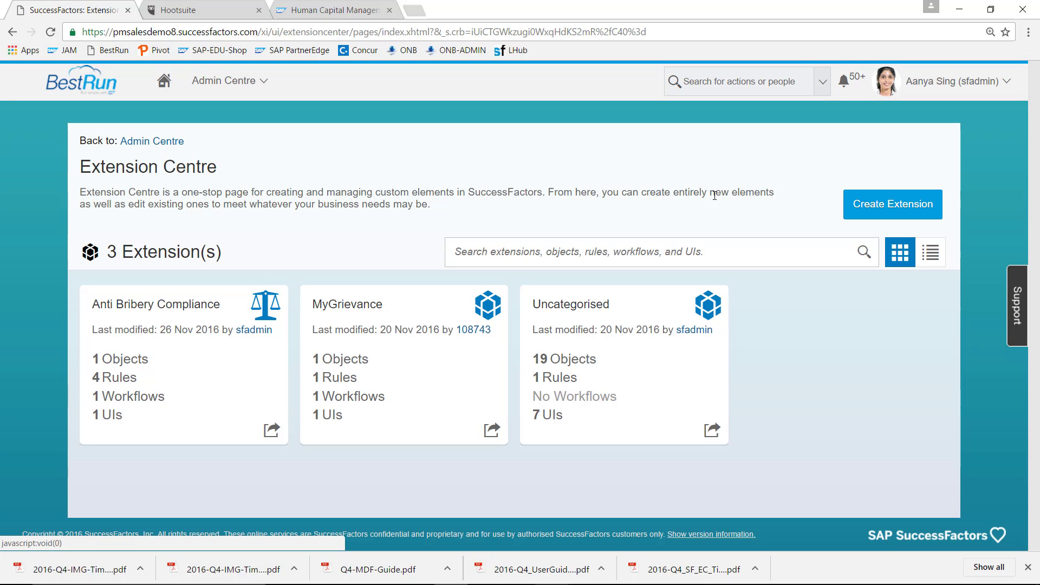
- Create a new extension titled 'Anti Bribery Compliance', code AntiBribCompl, with the scales icon
left_click(909, 209)
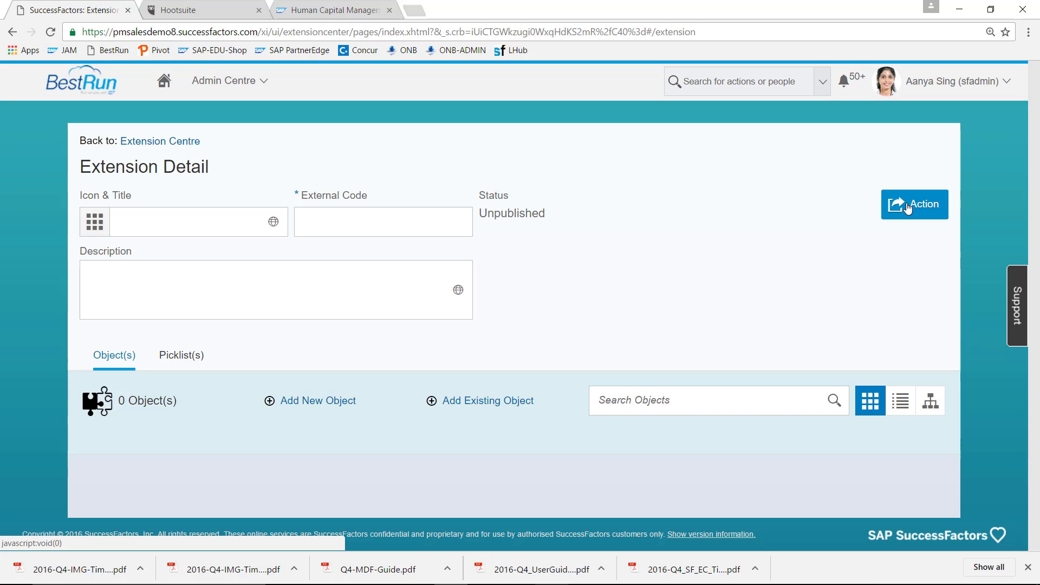
left_click(142, 221)
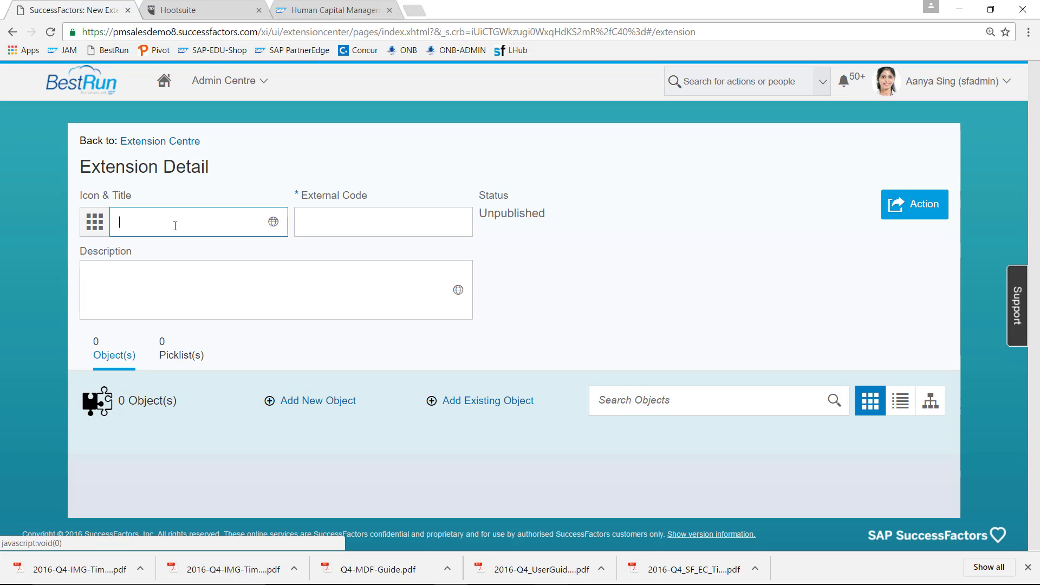
type("Anti Bribery Compliance")
left_click(342, 223)
type("An")
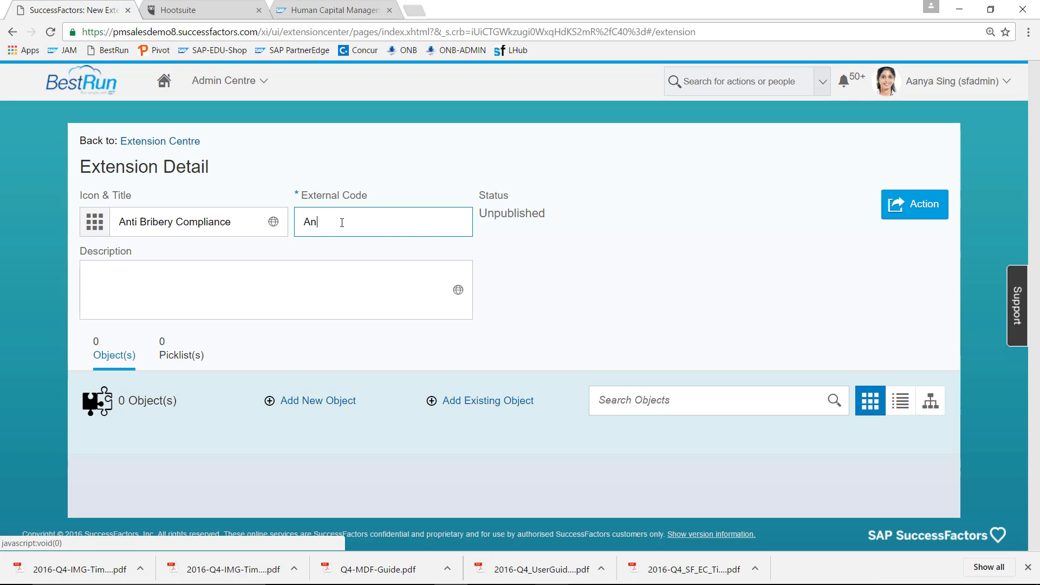
type("tiBribCompl")
left_click(99, 225)
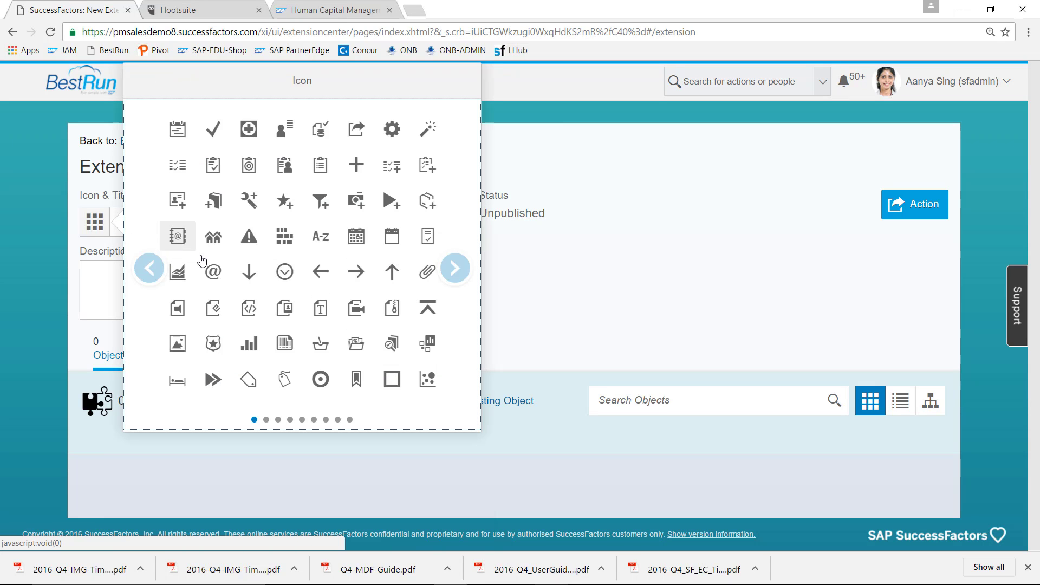
left_click(455, 277)
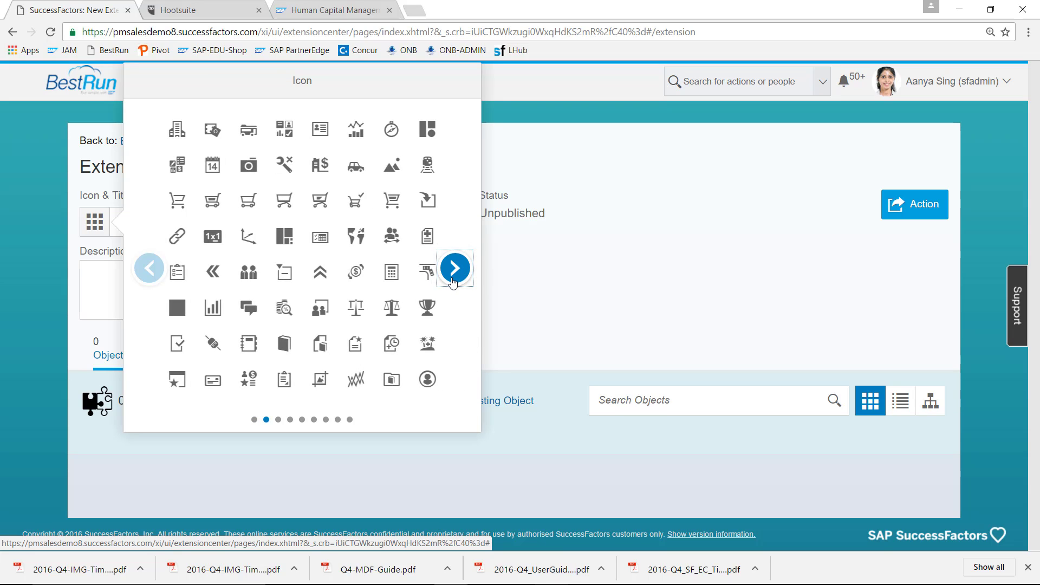
left_click(391, 307)
- Add the description 'Record gifts and invitations here' and save the extension
left_click(291, 286)
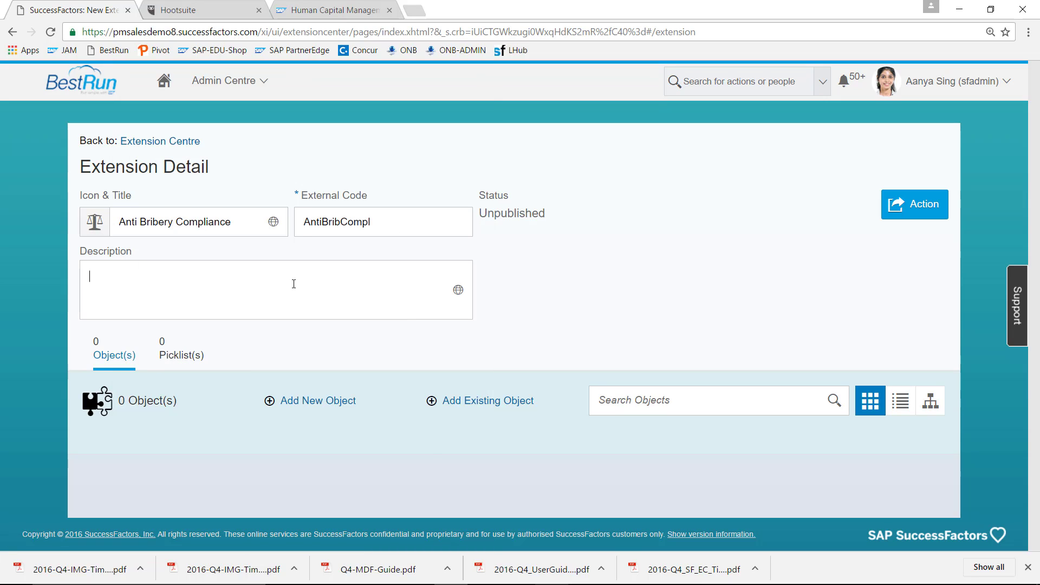
type("Record gifts and invitations here")
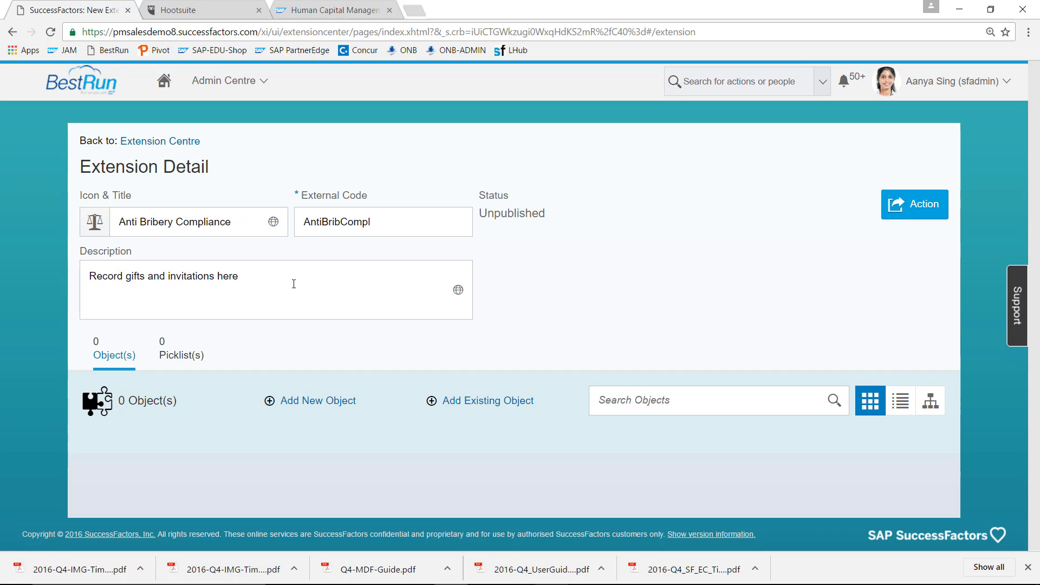
left_click(915, 205)
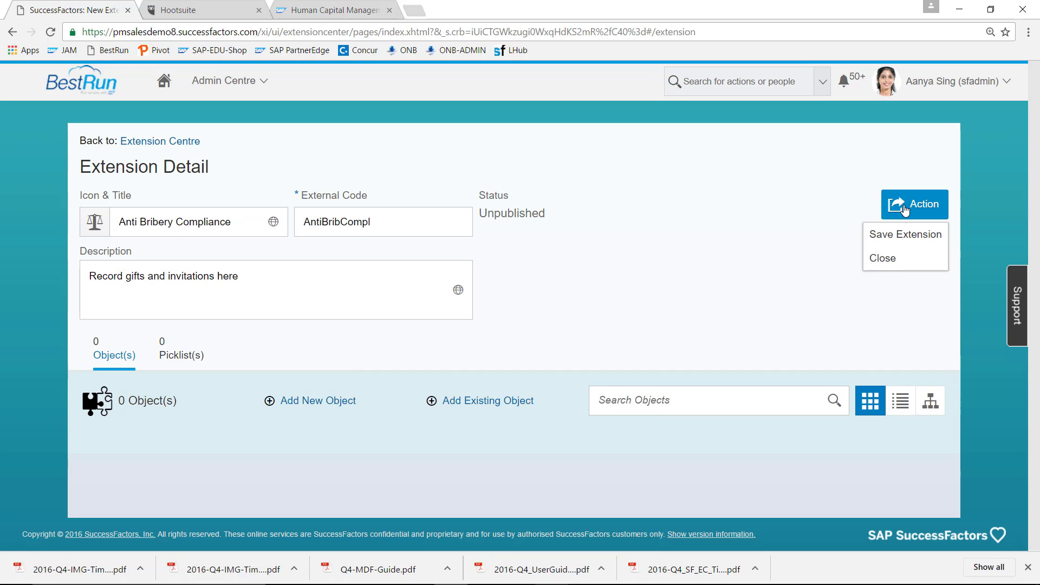
left_click(906, 235)
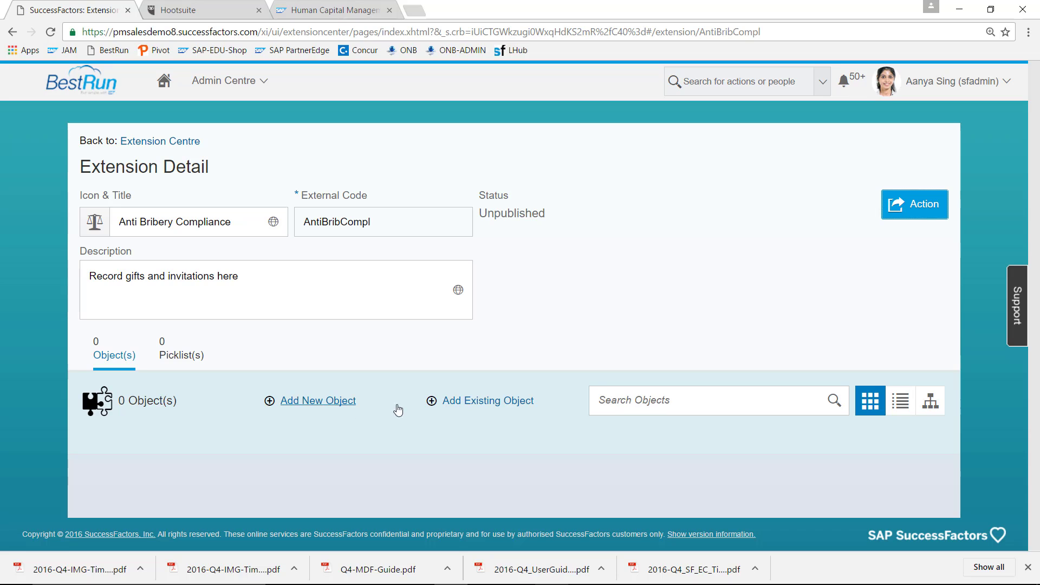
- Search existing picklists for 'Benefit' and add Type of Benefit to the extension
left_click(179, 357)
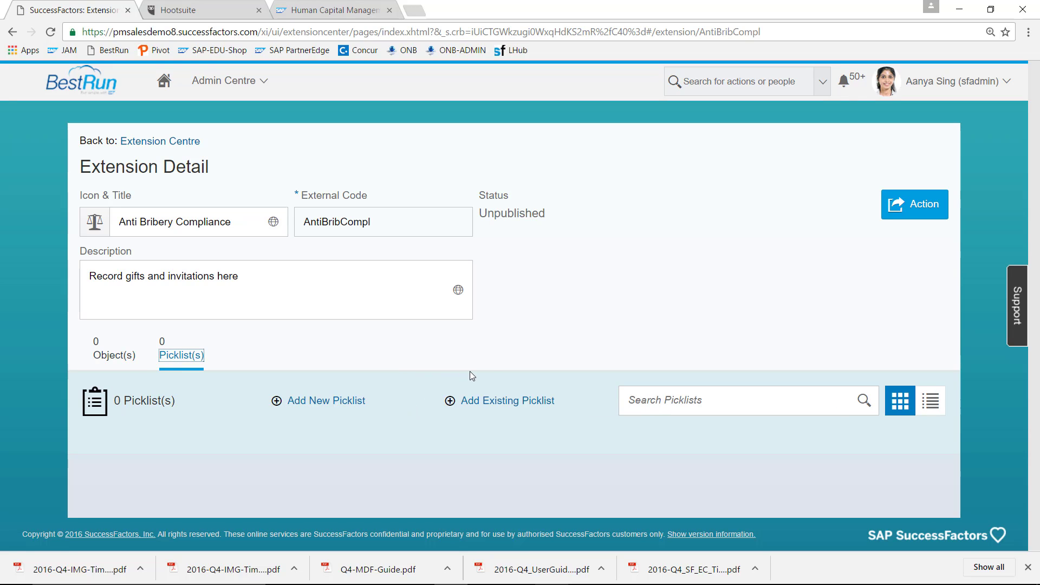
left_click(508, 401)
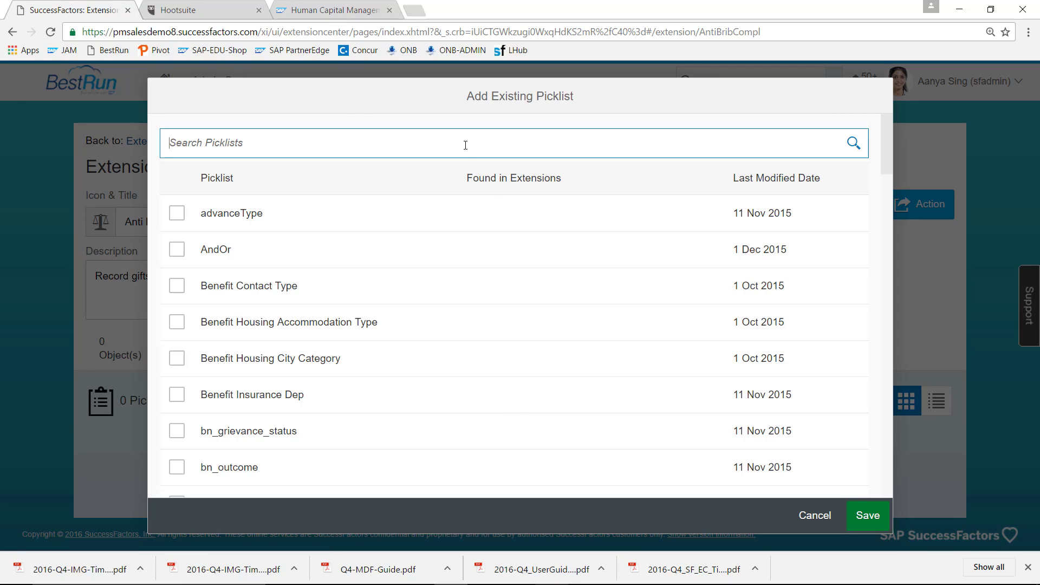
type("Benefit")
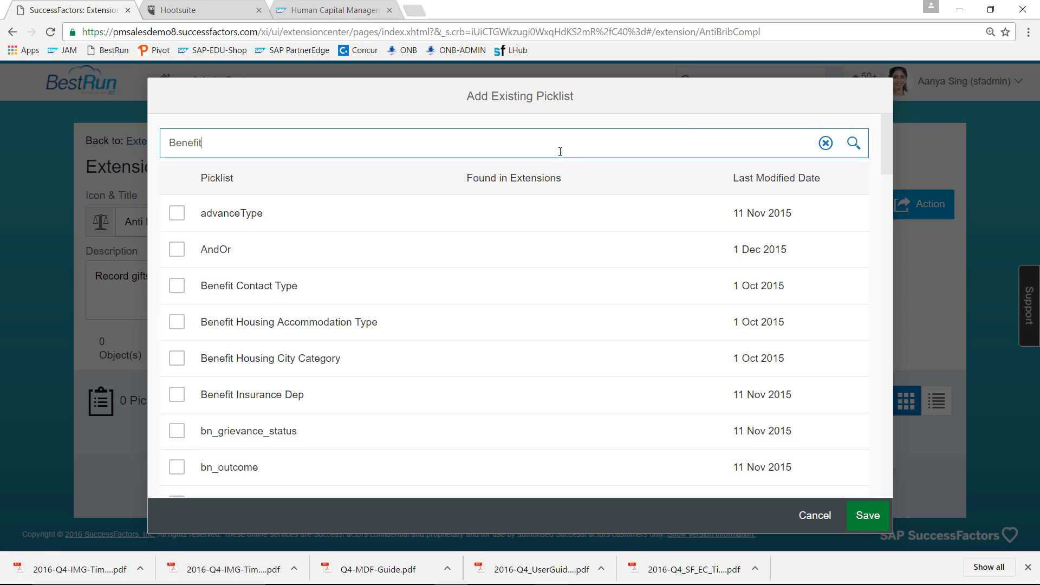
left_click(855, 142)
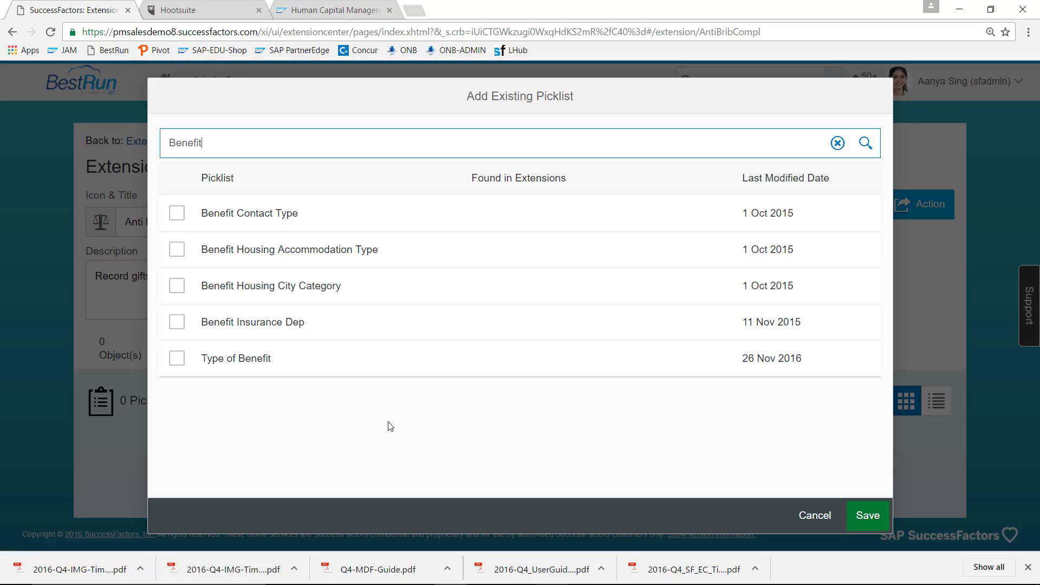
left_click(183, 362)
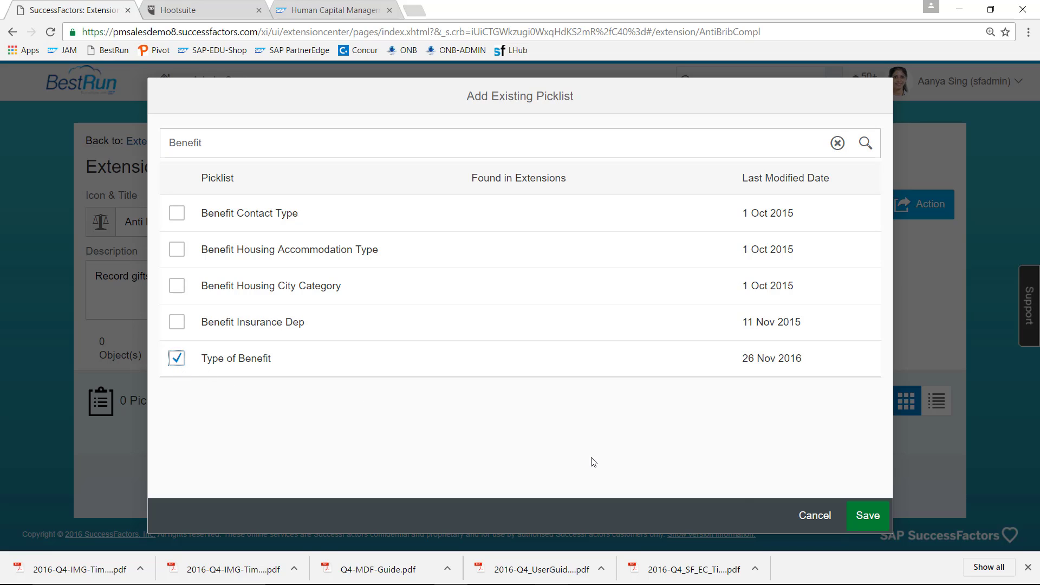
left_click(868, 516)
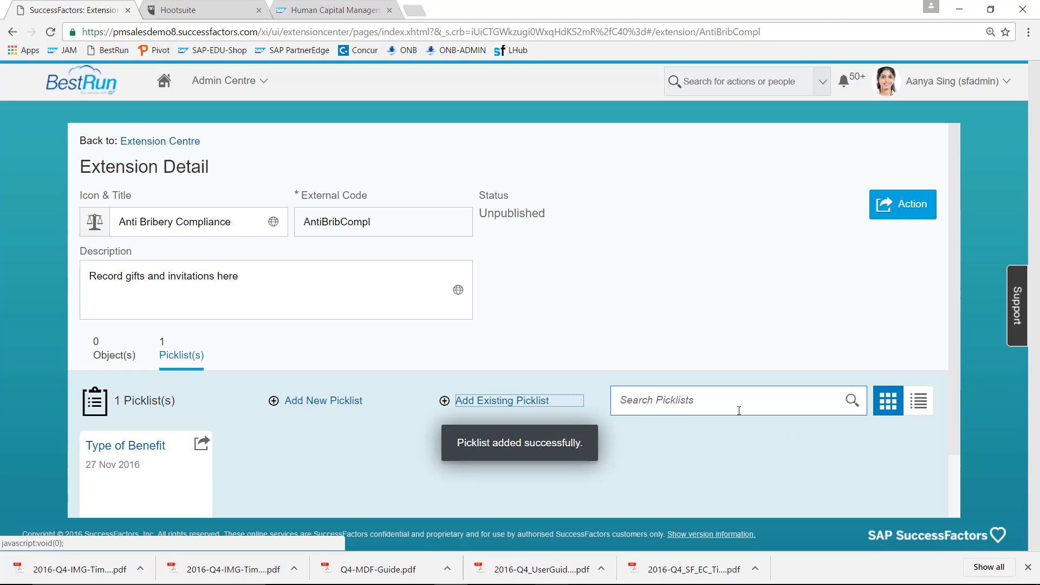
- Search existing picklists for 'Business' and add Business Partners (Compliance) as a second picklist
left_click(526, 402)
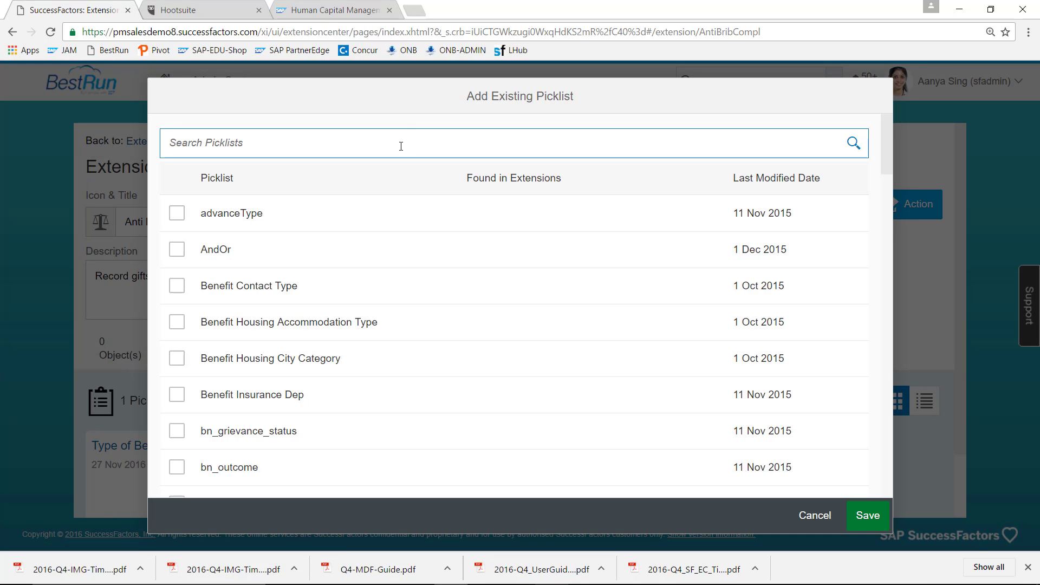
type("Business")
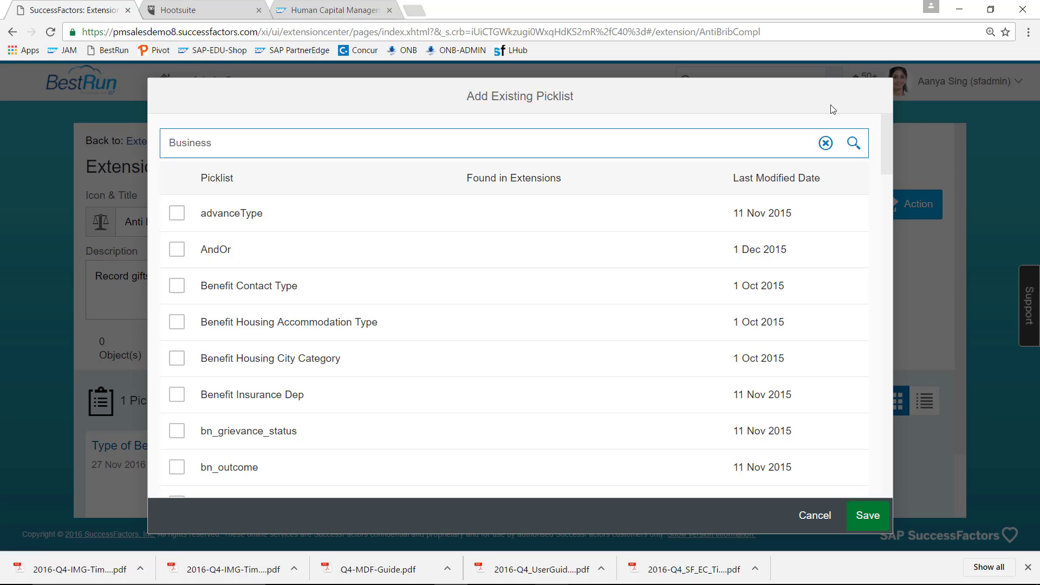
left_click(859, 144)
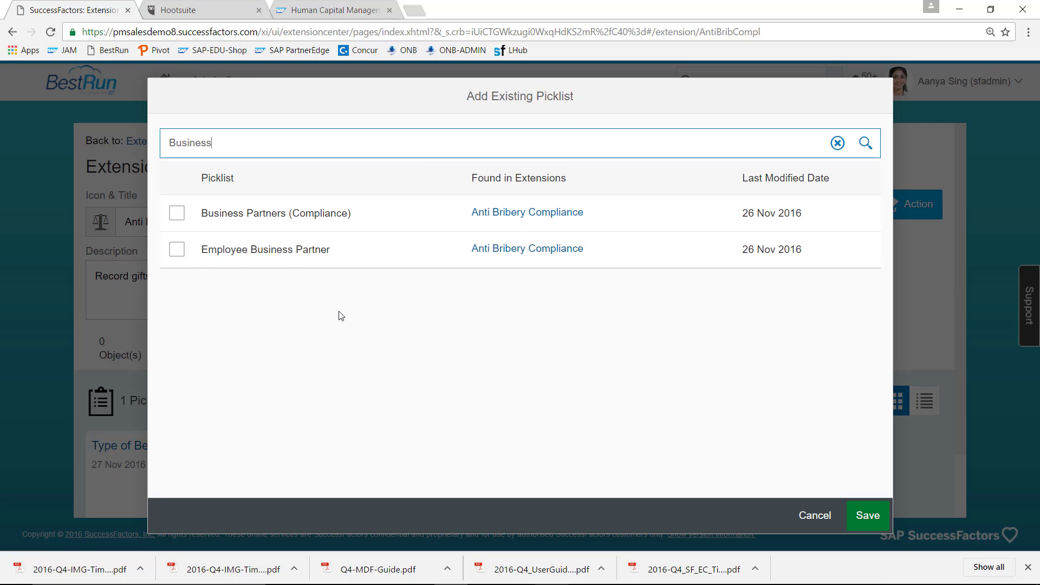
left_click(176, 213)
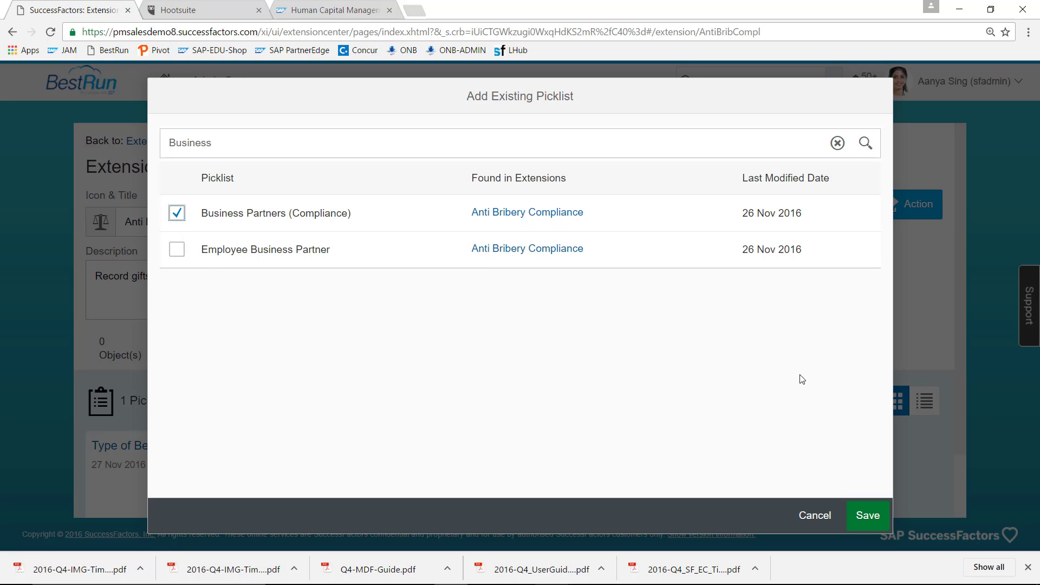
left_click(867, 515)
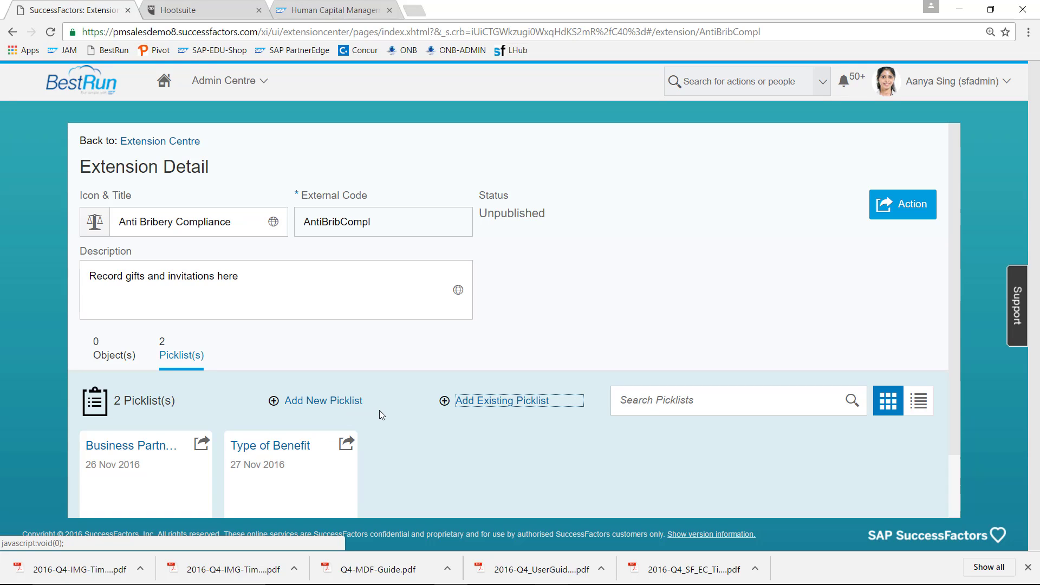
- Start a new picklist with code BPemployee-list named 'Employees of Business Partners'
left_click(348, 403)
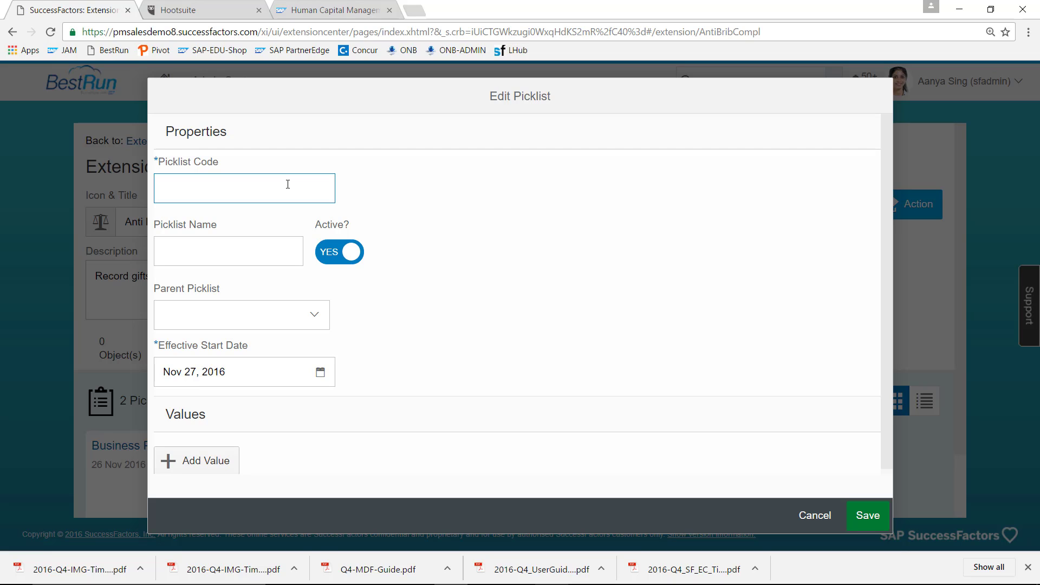
type("BPemployee-list")
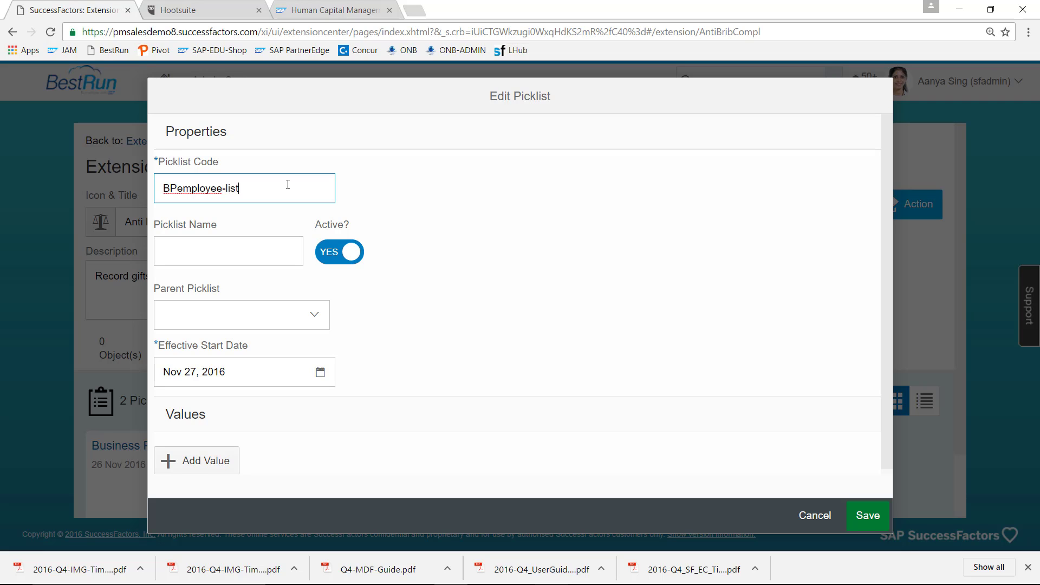
left_click(256, 252)
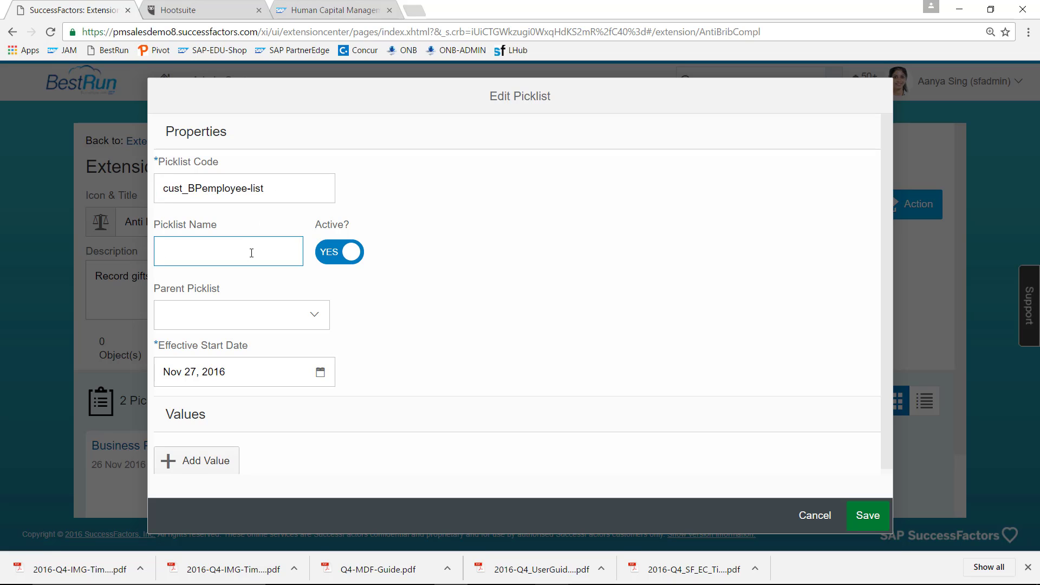
type("Employees")
type(" of Busi")
type("ness Part")
type("ners")
- Set the parent picklist to BusinessPartnerCompl and the effective start date to Jan 01, 1900
left_click(248, 319)
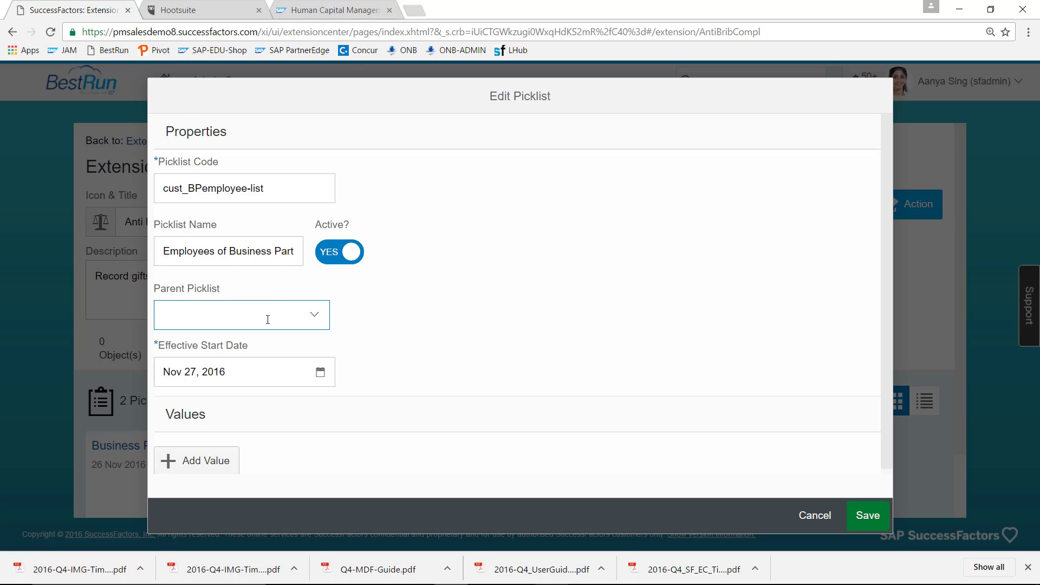
type("B")
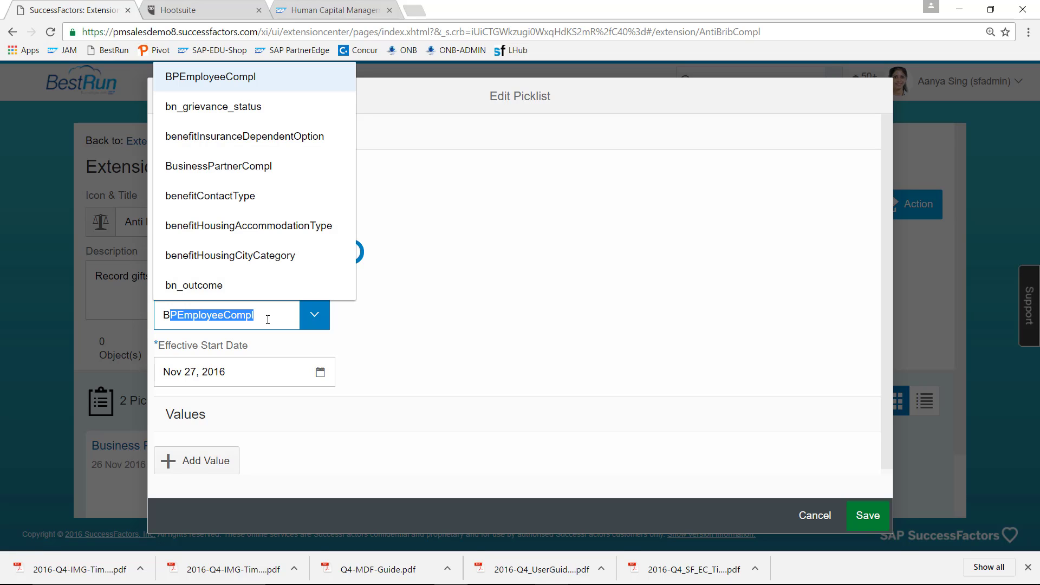
type("usinessPartner")
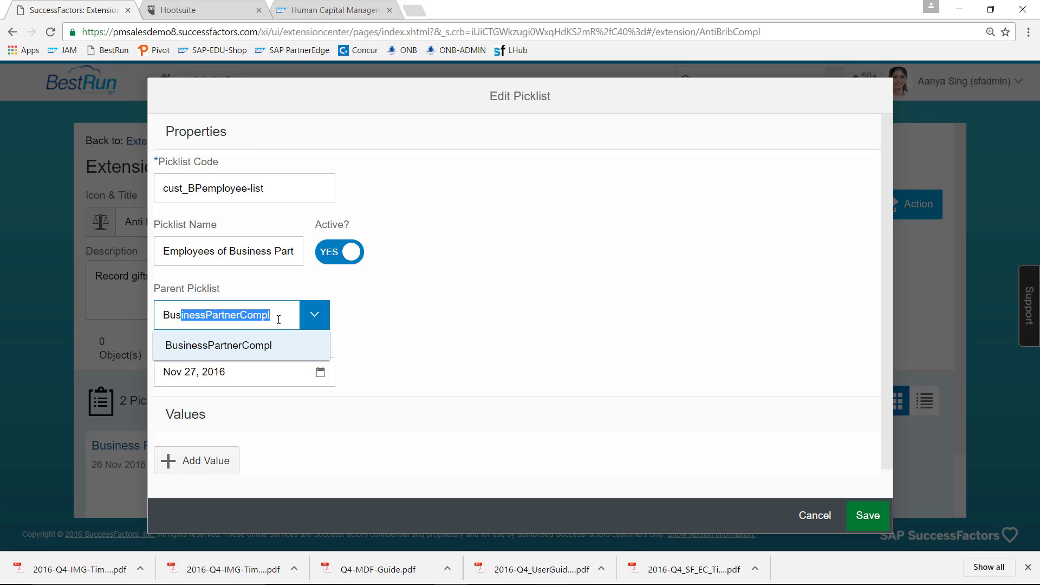
left_click(279, 319)
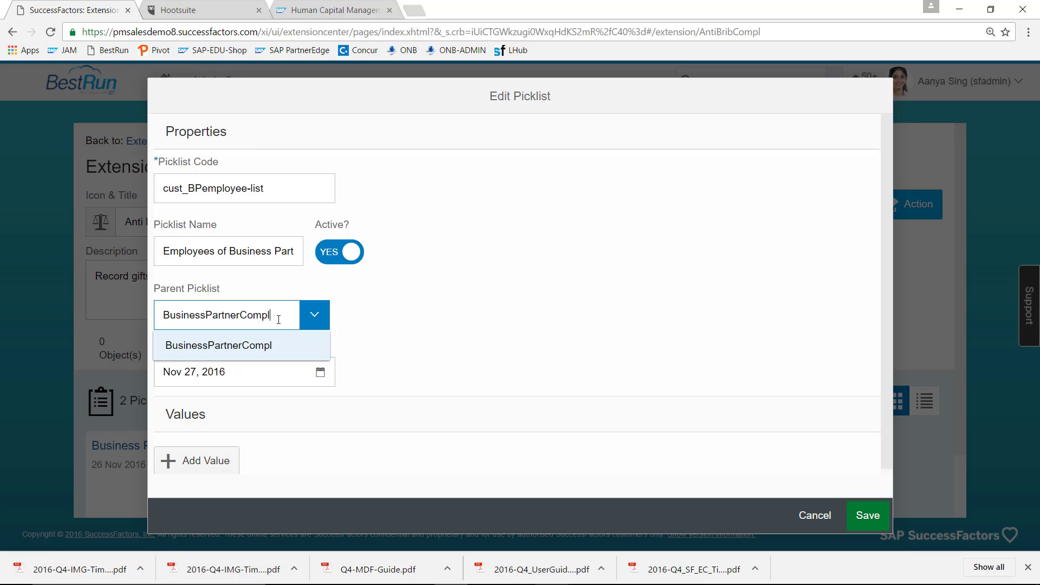
left_click(267, 345)
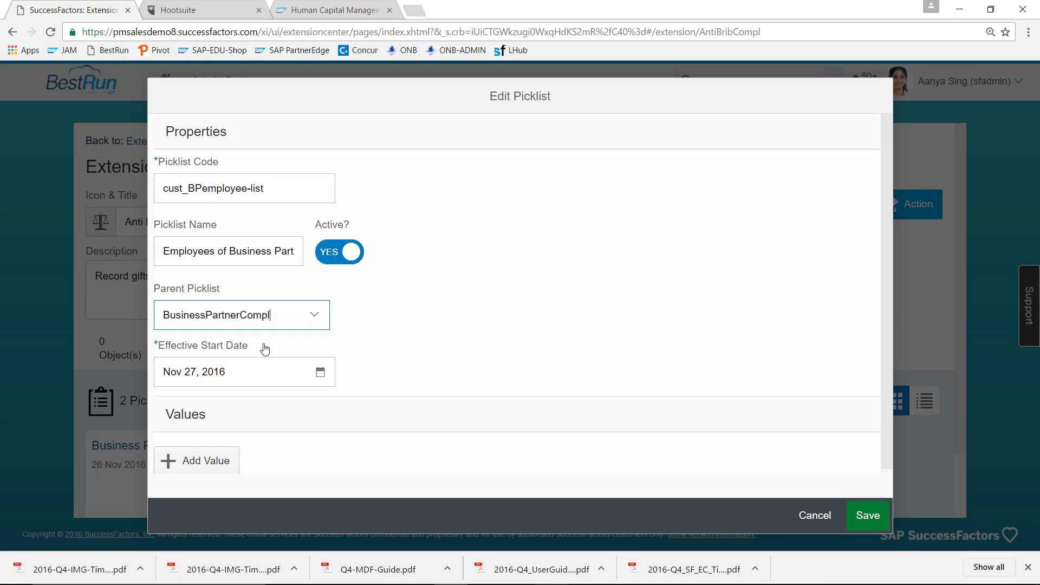
left_click(323, 372)
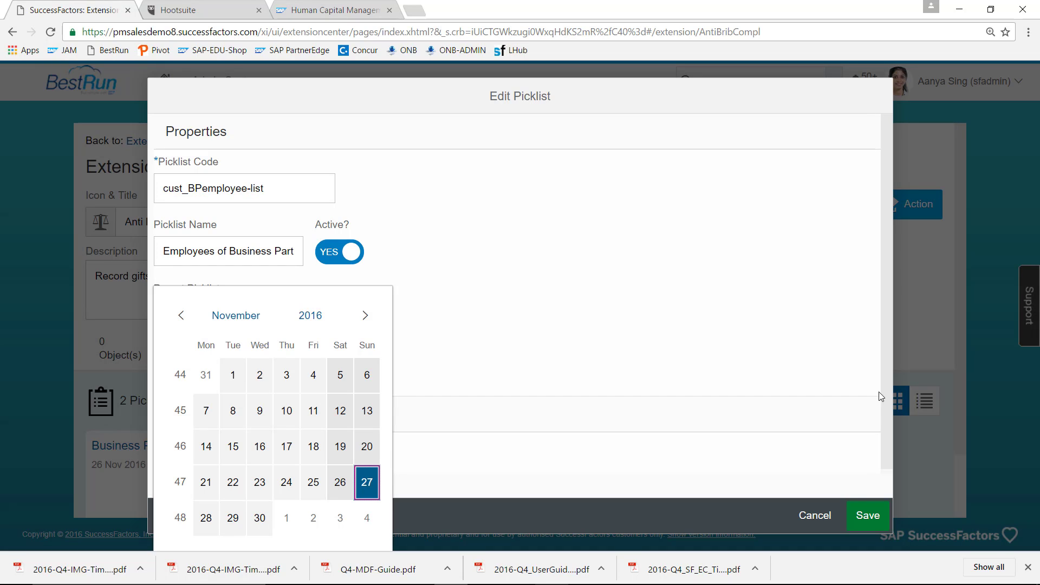
left_click(890, 372)
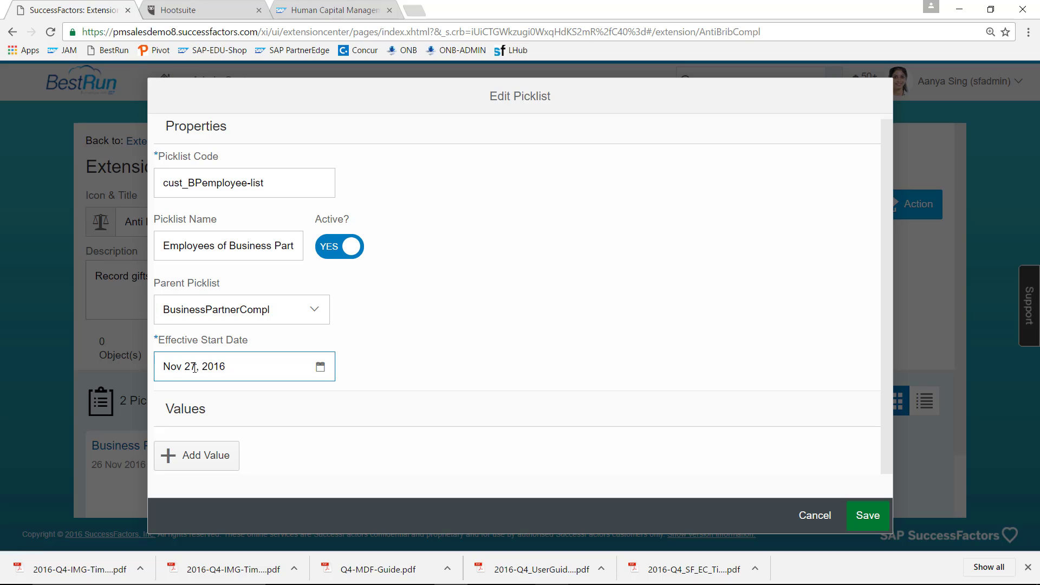
key("BackSpace")
key("BackSpace")
key("BackSpace")
key("BackSpace")
type("1900")
key("BackSpace")
key("BackSpace")
key("BackSpace")
key("BackSpace")
key("BackSpace")
key("BackSpace")
type("Jan 01")
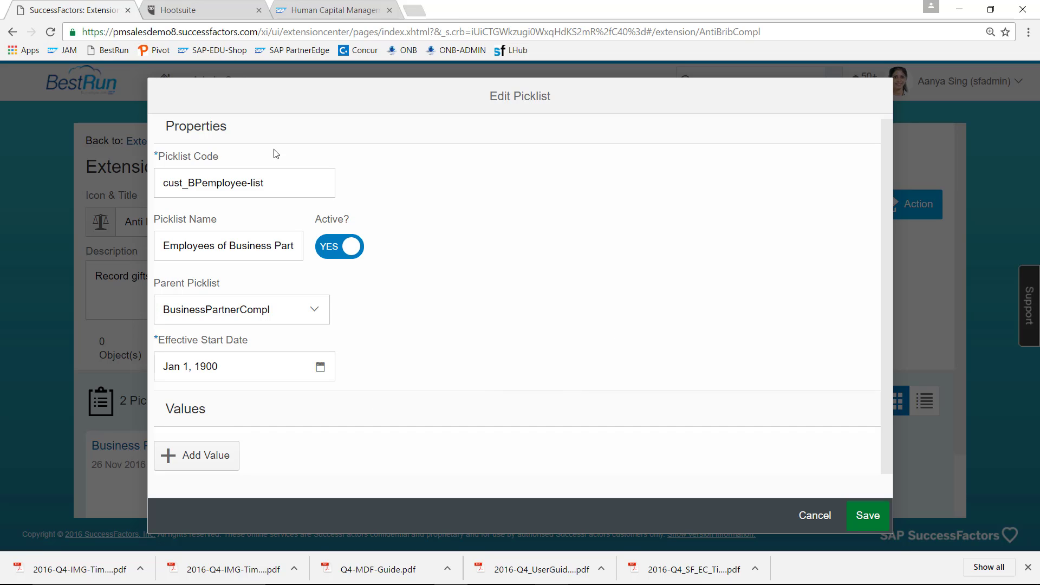
- Add the first employee value with its name label and matching external code, parent Guys Hospital London
left_click(203, 460)
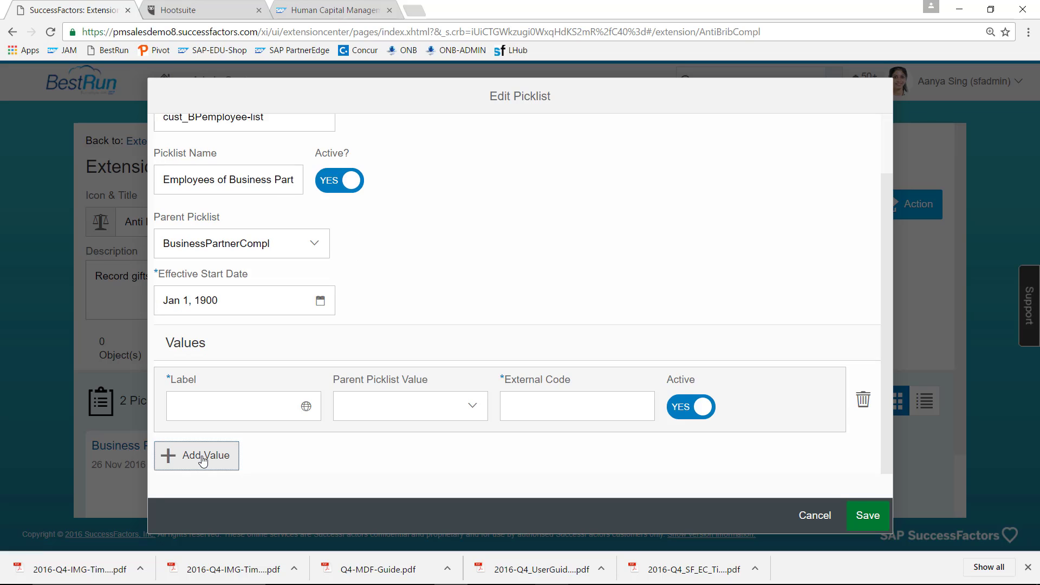
left_click(226, 406)
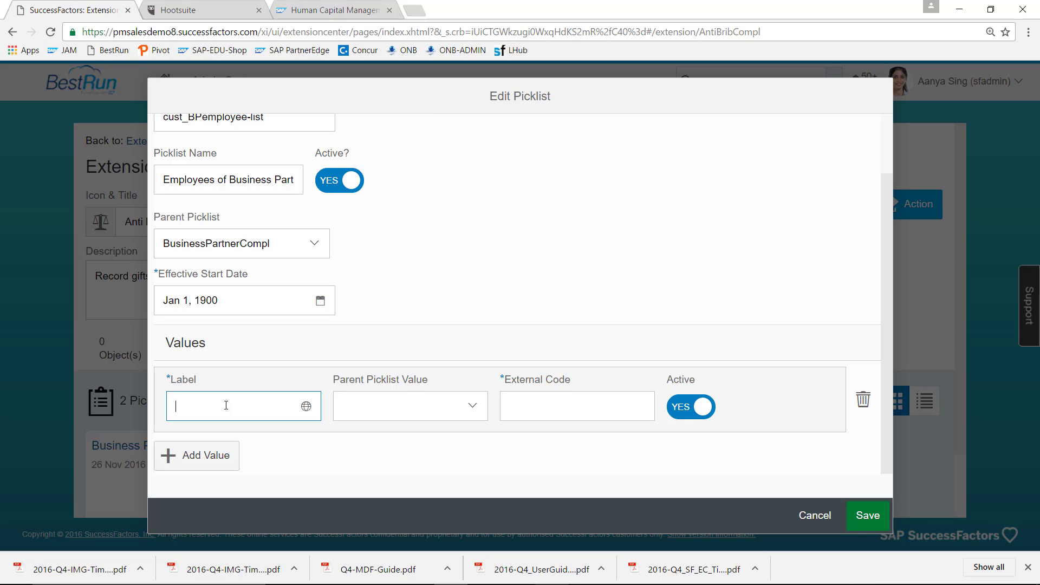
left_click(357, 407)
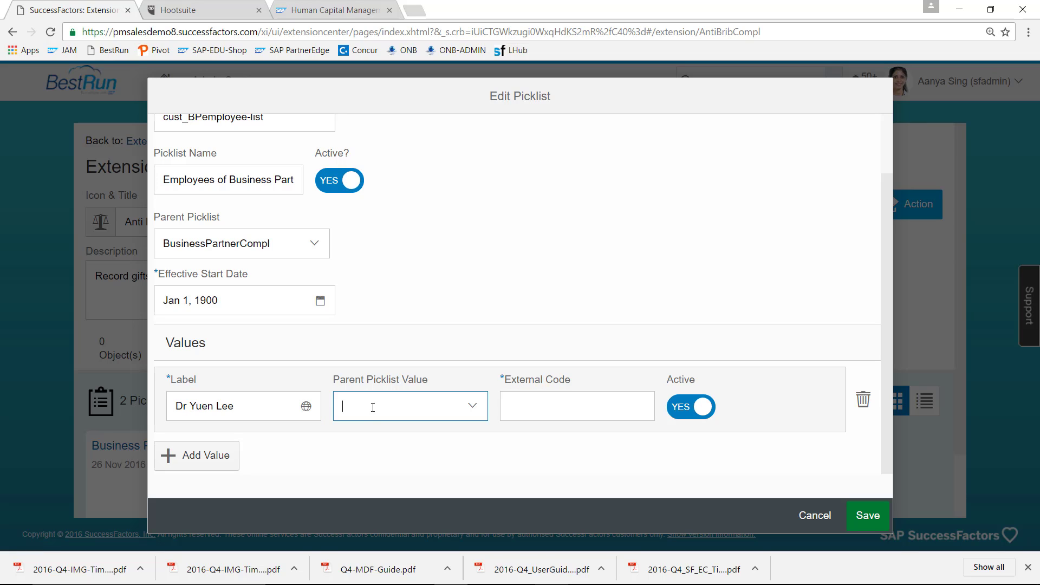
left_click(475, 411)
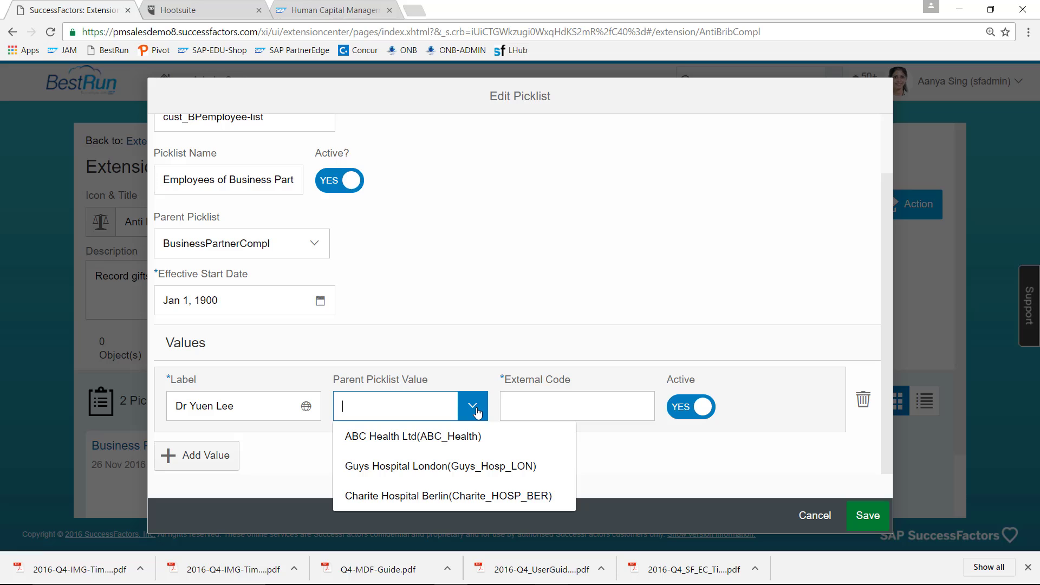
left_click(458, 467)
left_click(543, 408)
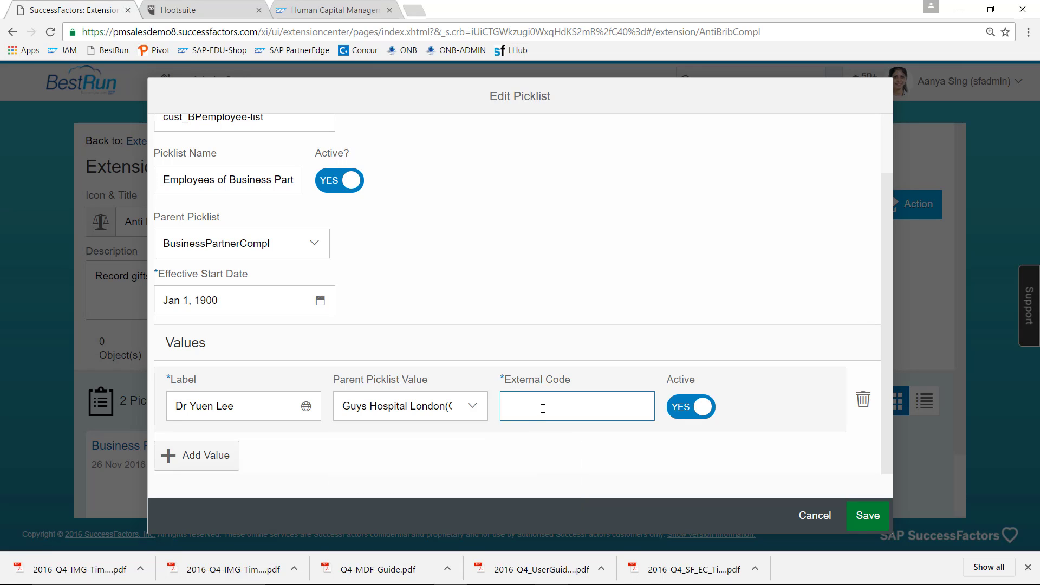
- Add a second employee value, correcting the surname spelling, with parent Guys Hospital London
left_click(190, 458)
left_click(208, 408)
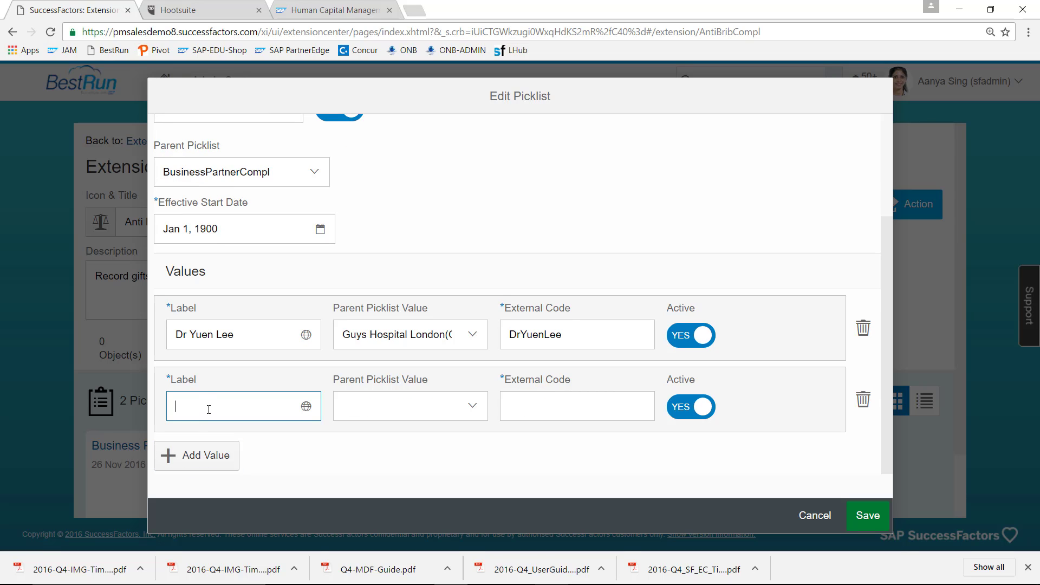
type("uren")
key("BackSpace")
key("BackSpace")
type("ner")
key("Tab")
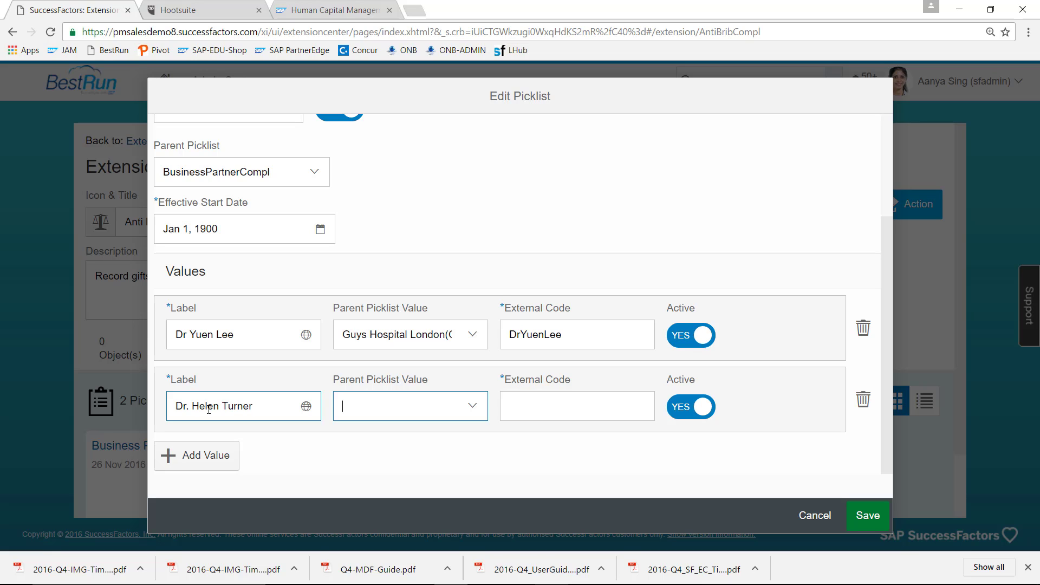
left_click(471, 412)
left_click(461, 466)
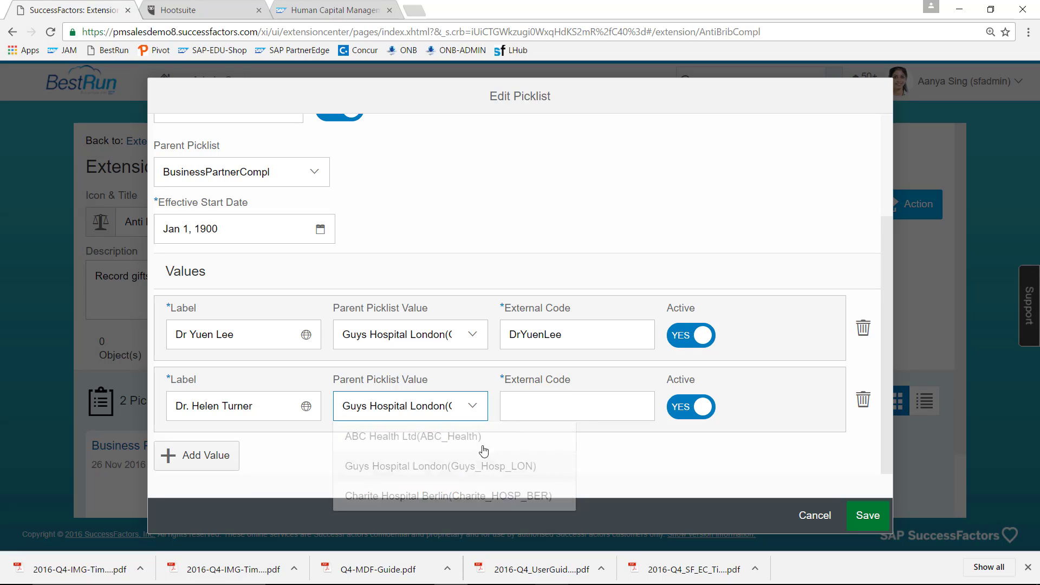
left_click(543, 407)
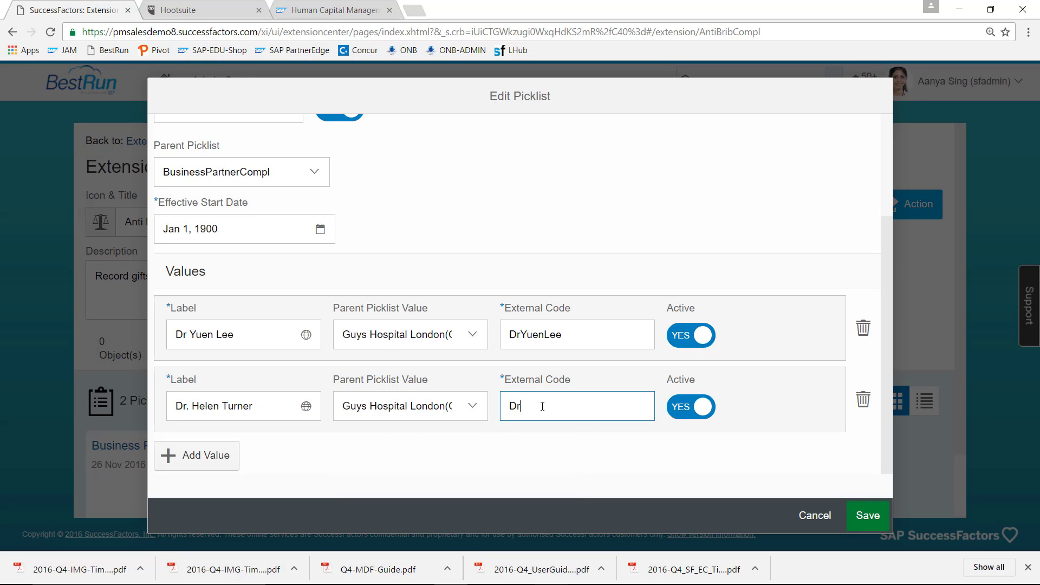
- Add a third employee value with its external code, parented to Charite Hospital Berlin
left_click(197, 460)
left_click(214, 406)
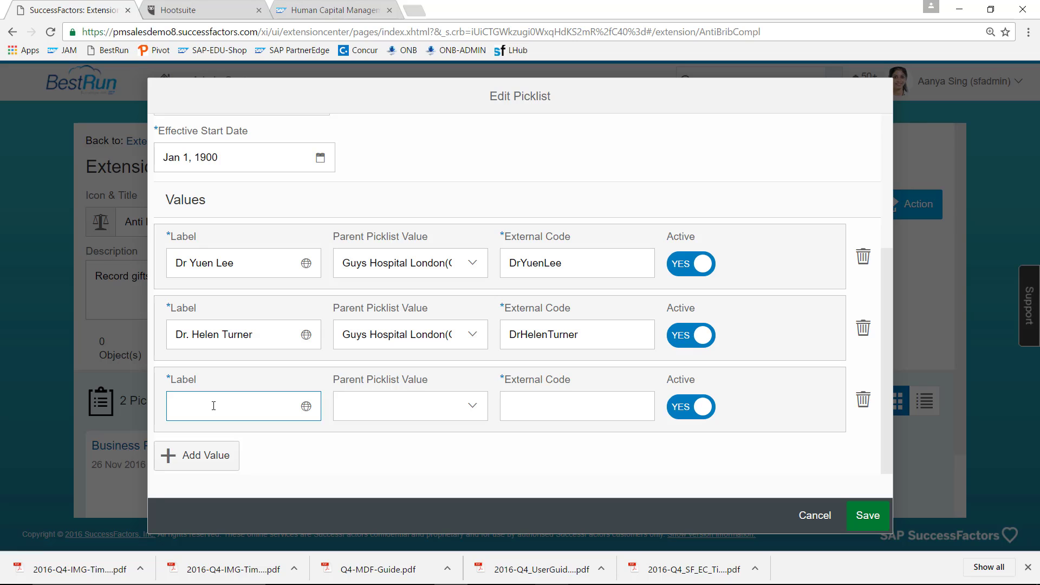
left_click(400, 400)
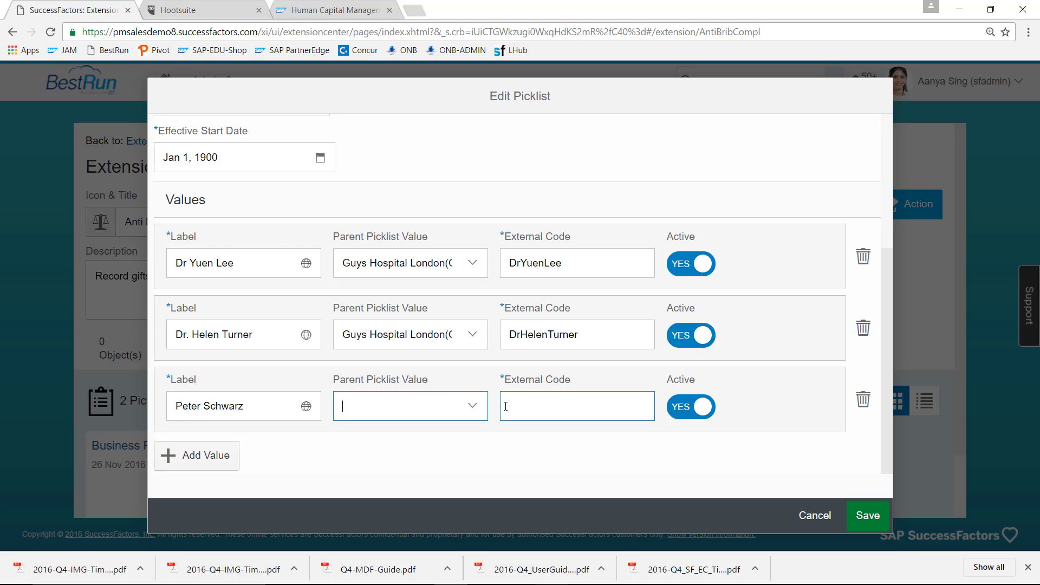
left_click(476, 408)
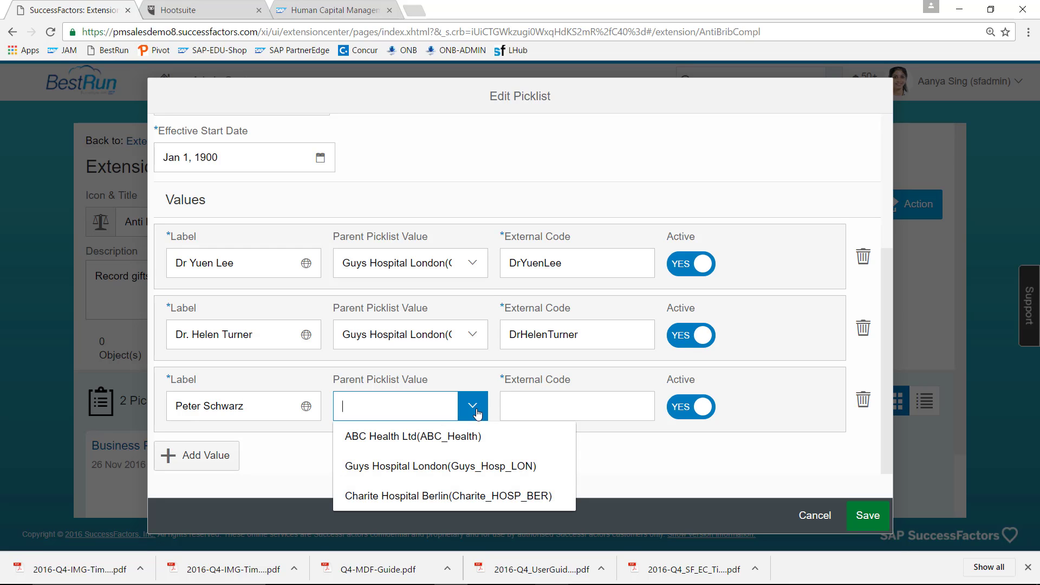
left_click(454, 496)
left_click(556, 405)
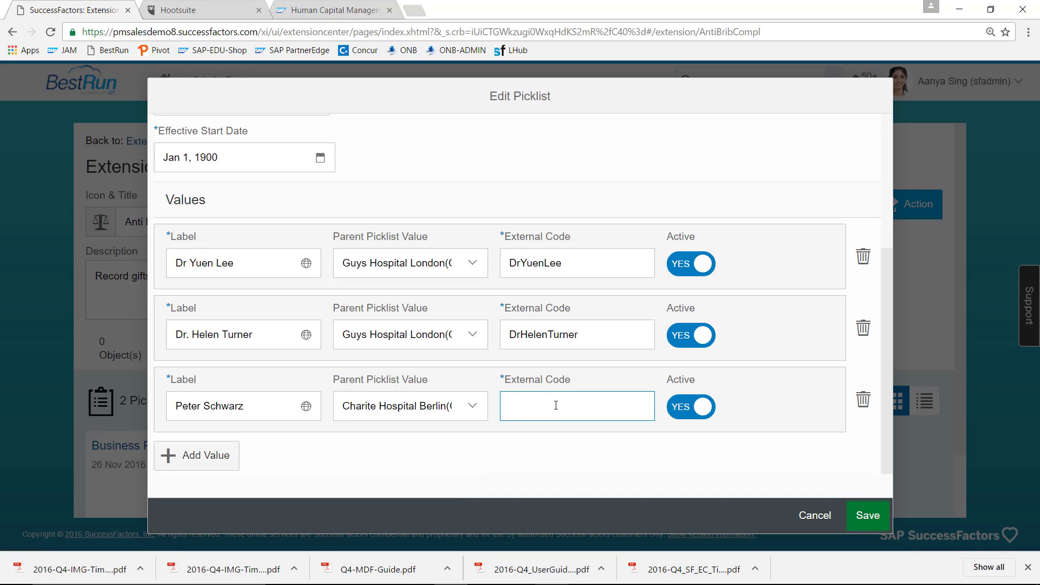
- Add a fourth employee value with its external code, parented to ABC Health Ltd
left_click(223, 455)
left_click(243, 406)
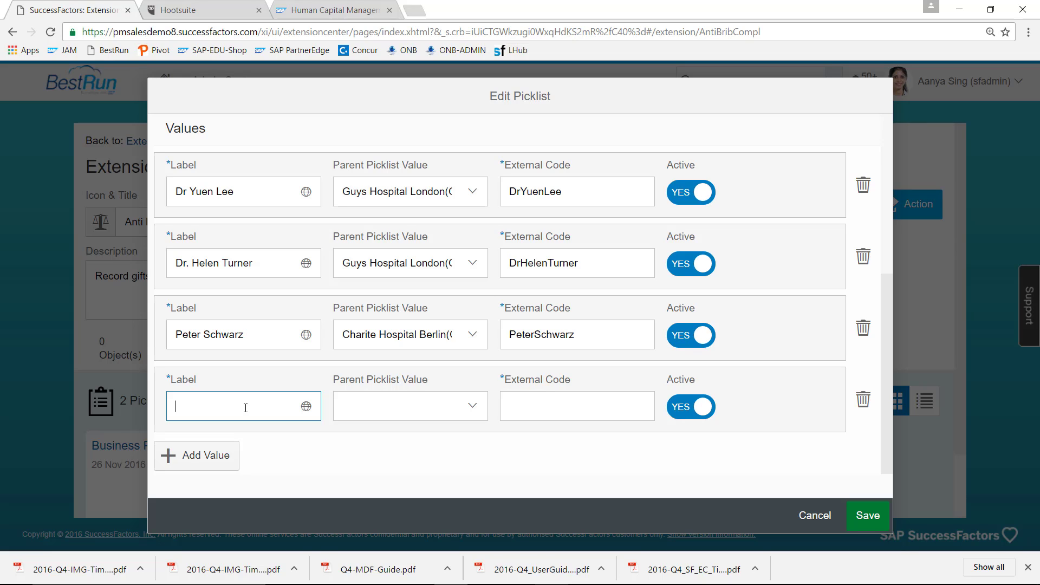
key("Tab")
left_click(367, 410)
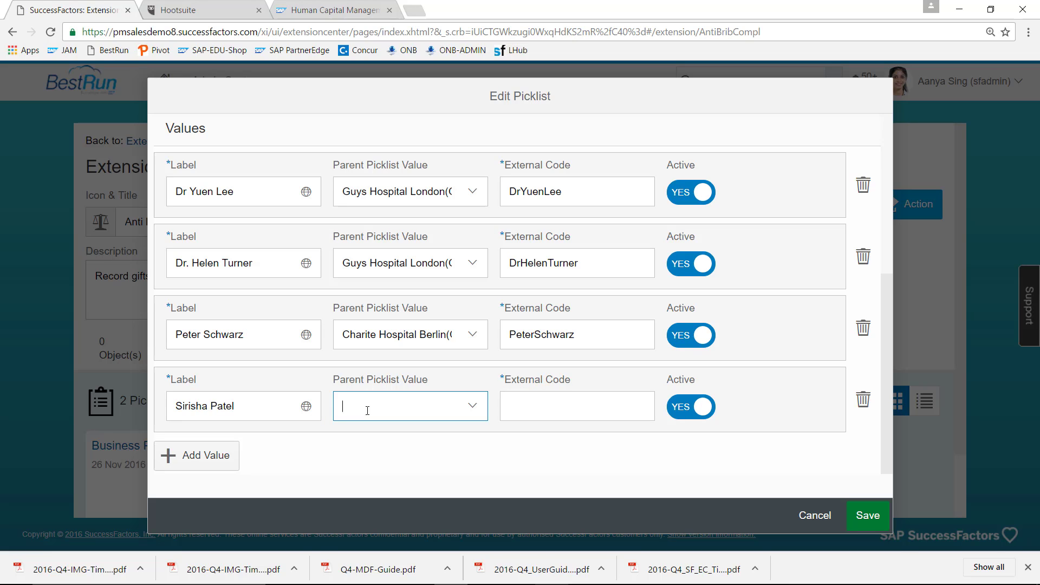
left_click(472, 407)
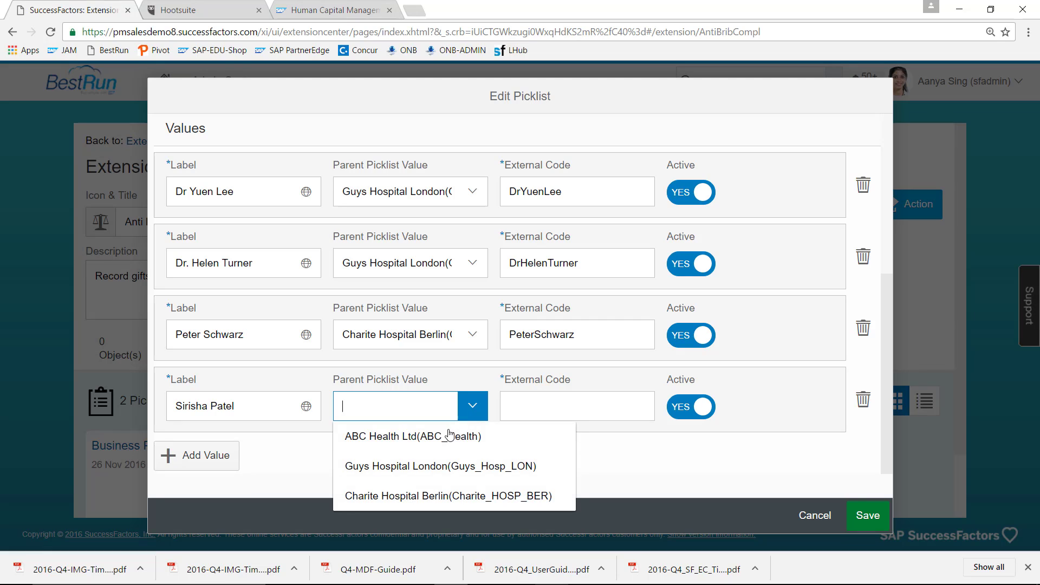
left_click(446, 443)
left_click(534, 400)
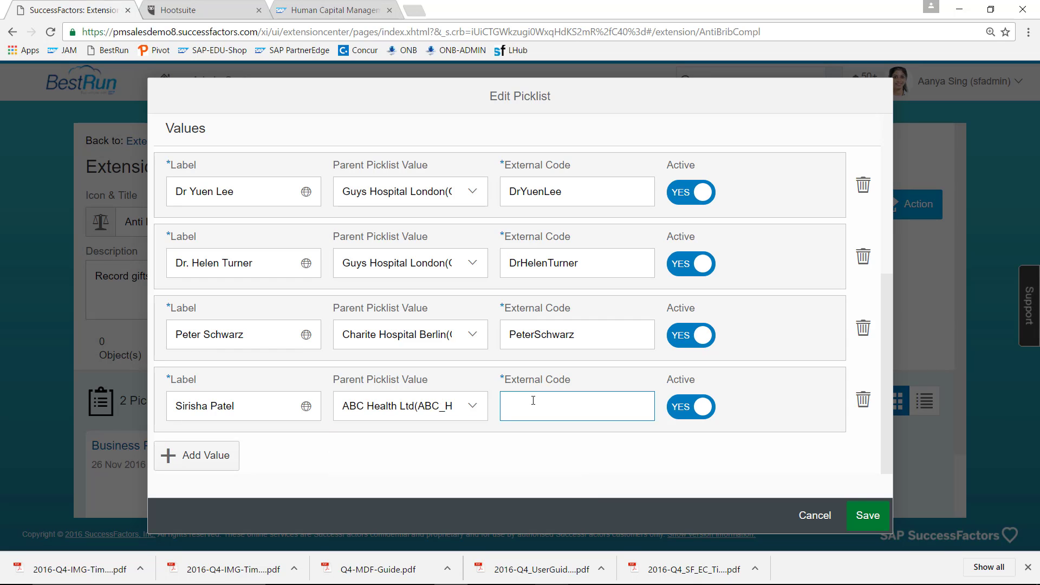
- Save the employee picklist, bringing the extension to 3 picklists, and begin a new blank object
left_click(865, 518)
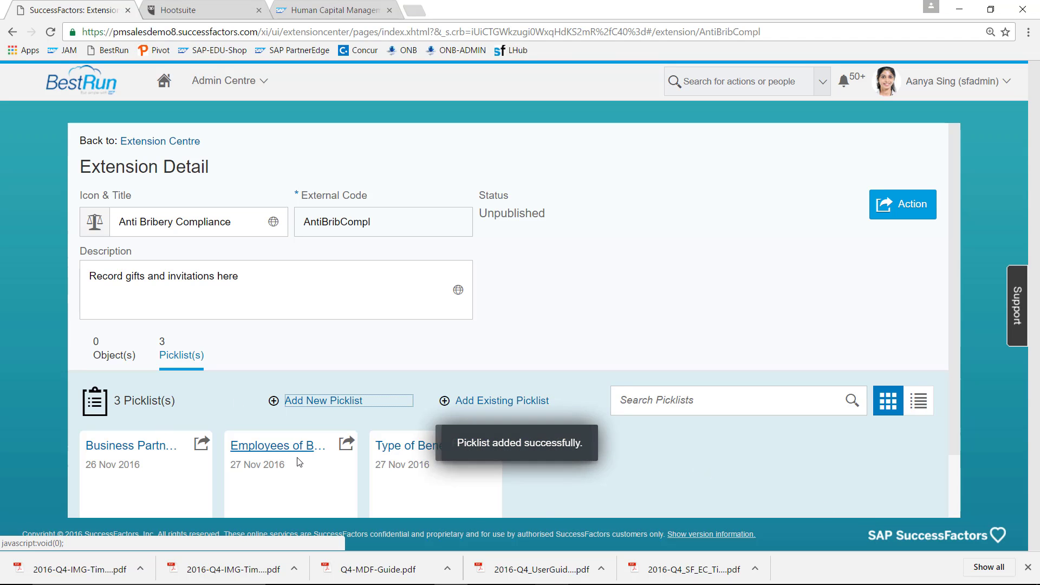
left_click(113, 359)
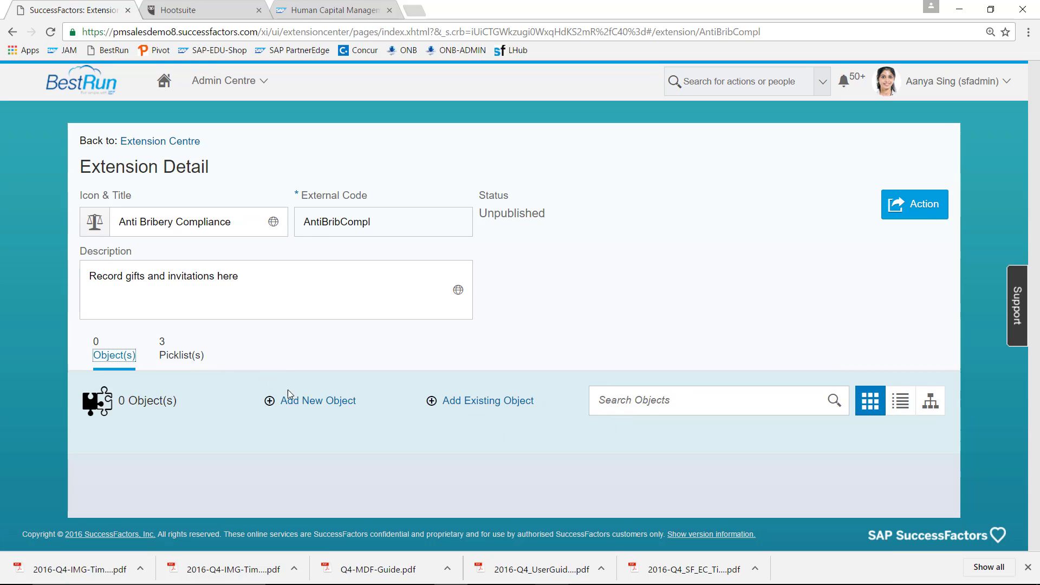
left_click(312, 401)
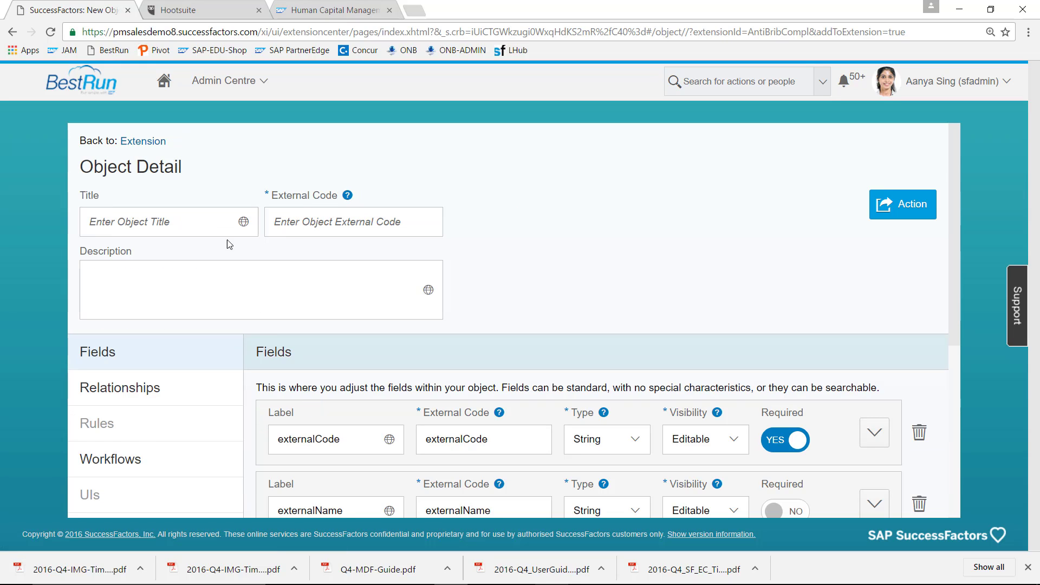
- Title the object 'Gift Recording', external code GiftRecording, description 'Record gifts and invitations'
left_click(213, 221)
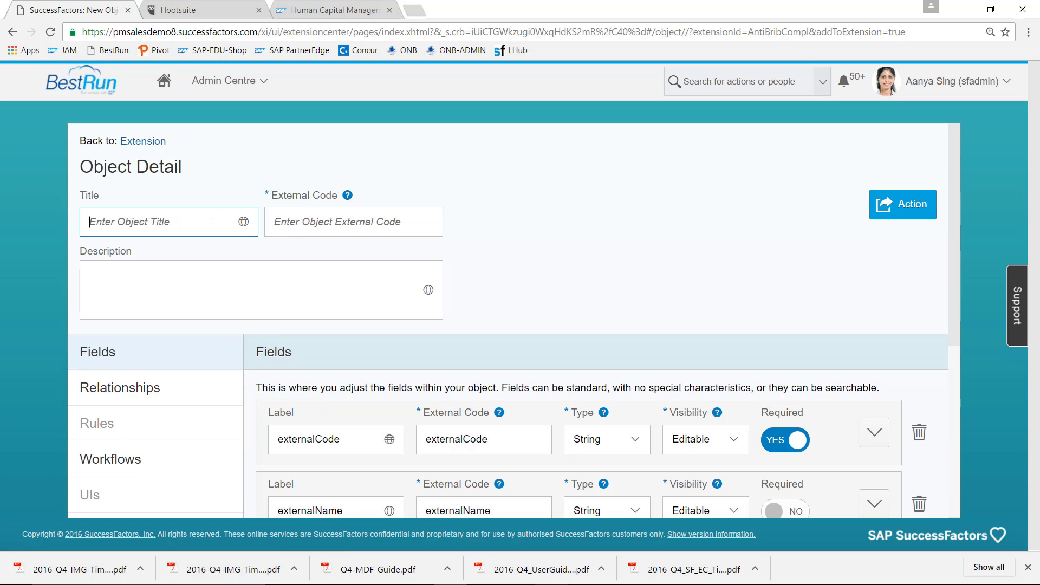
type("Gift")
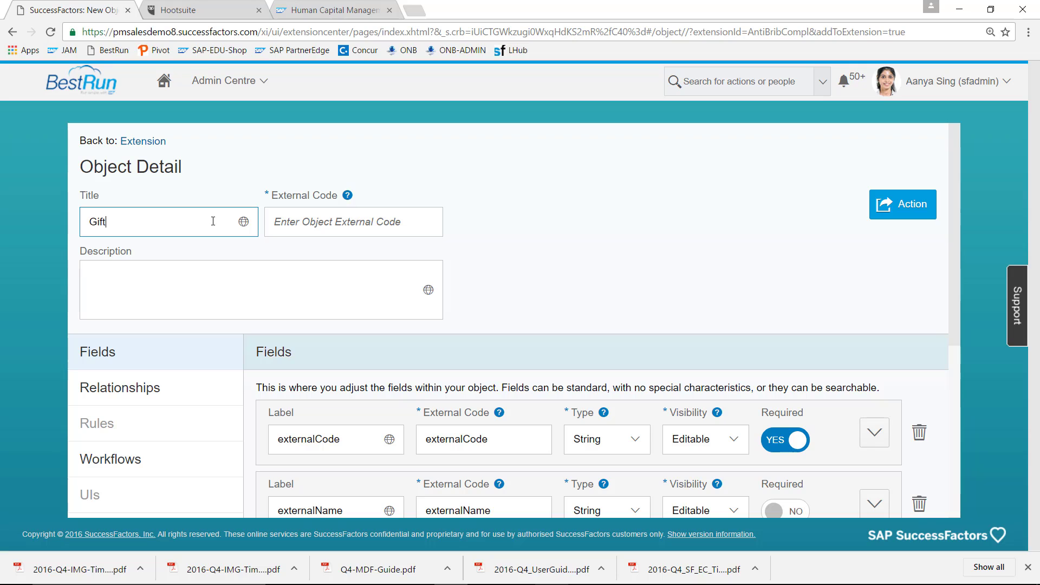
type(" Recording")
left_click(339, 222)
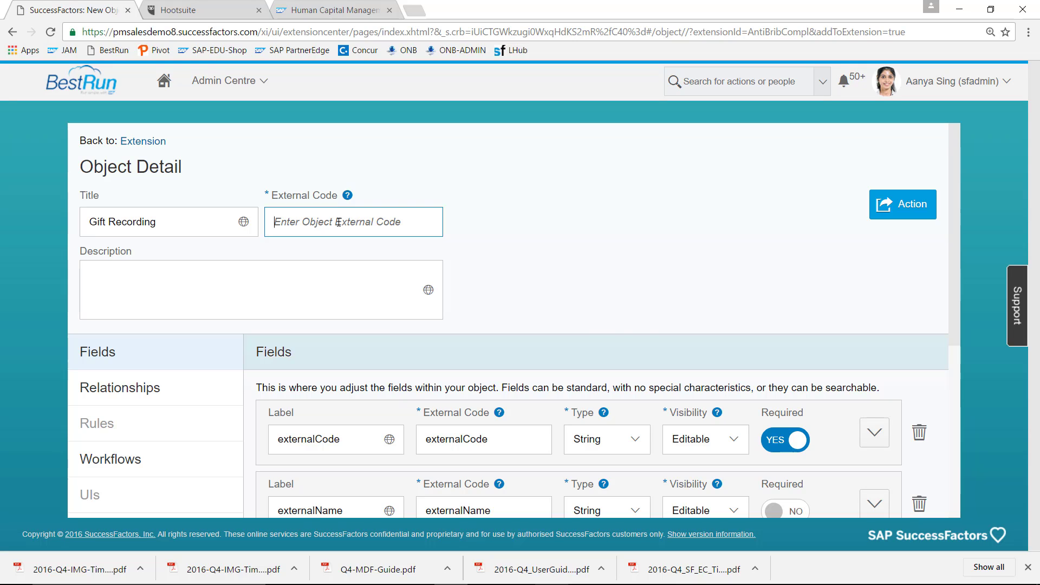
type("GiftReco")
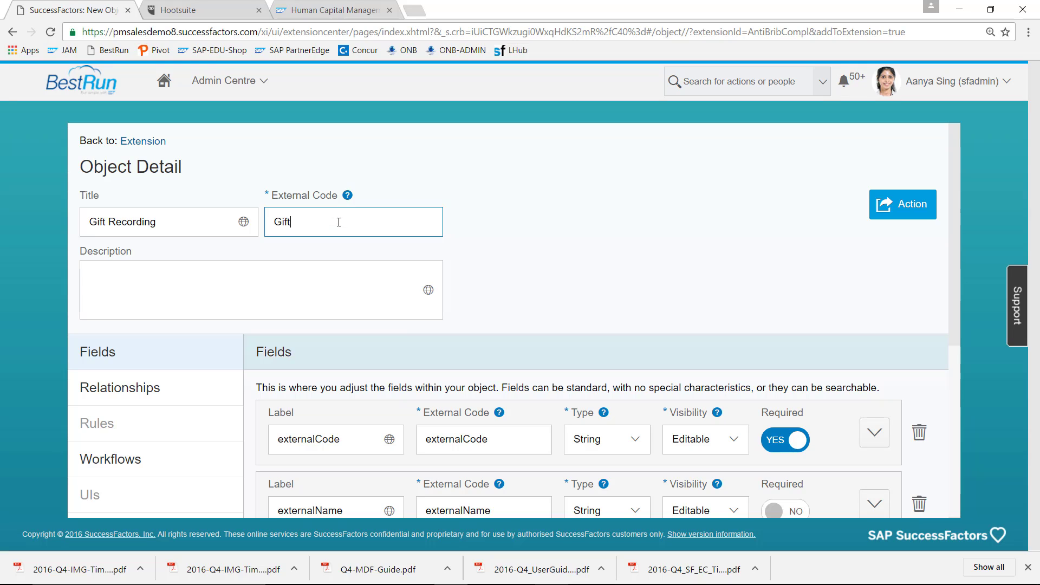
type("rding")
left_click(305, 289)
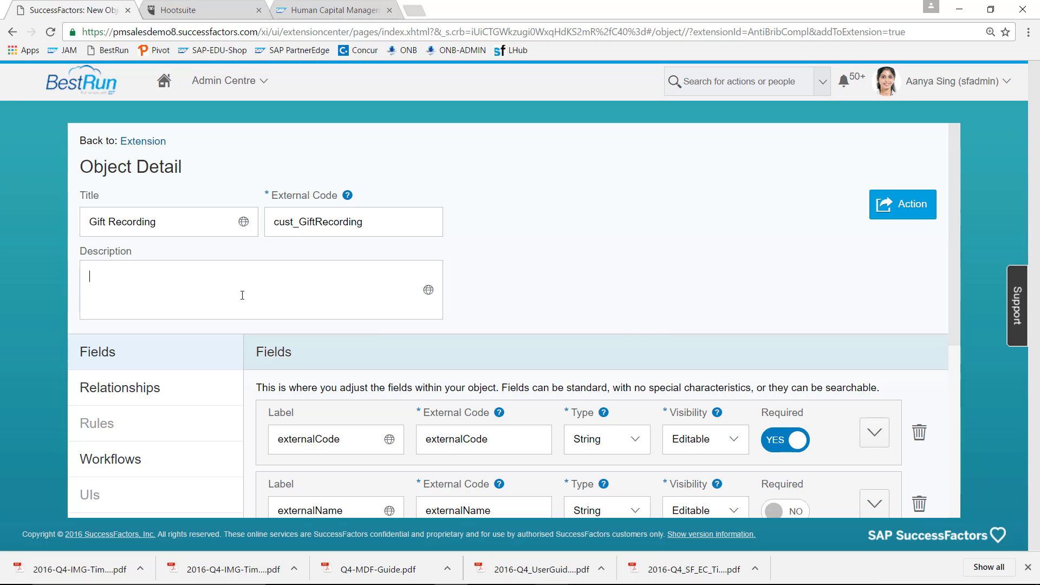
type("Record gifts and invitations")
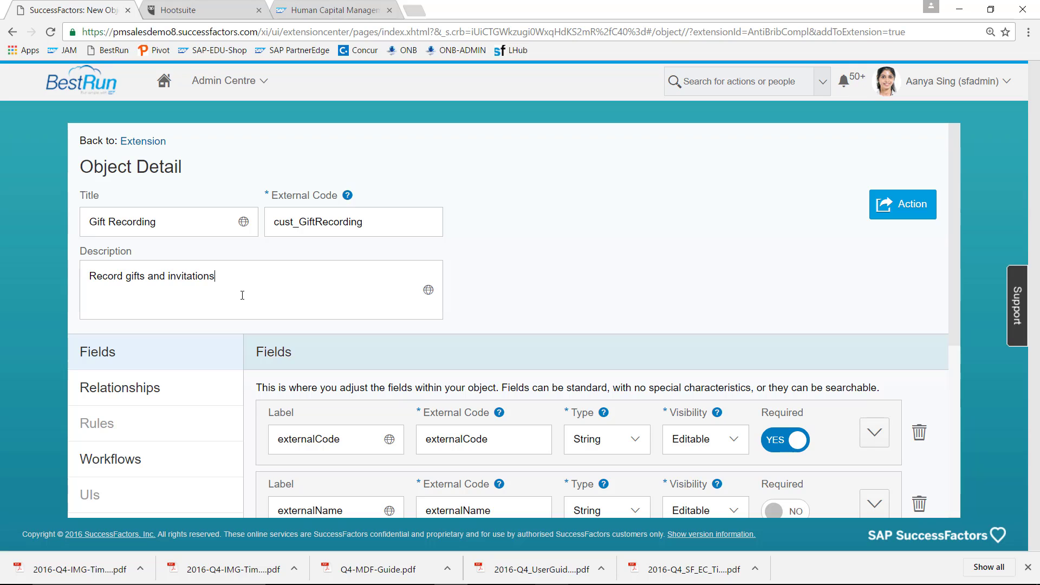
left_click(157, 359)
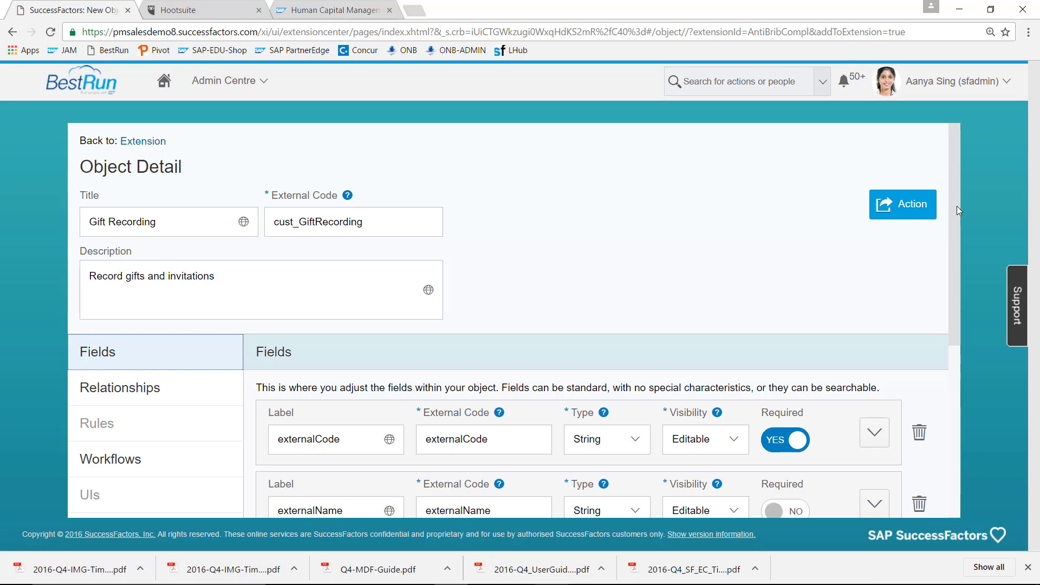
scroll(957, 255, "down", 1)
- Change the externalCode field's type to User and mark externalName as required
scroll(958, 258, "down", 2)
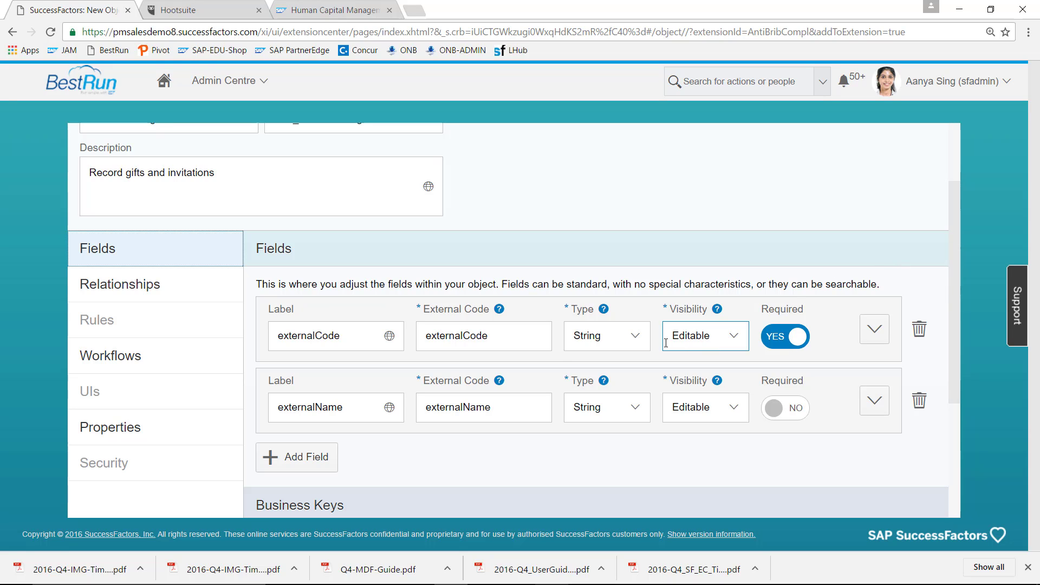
left_click(637, 342)
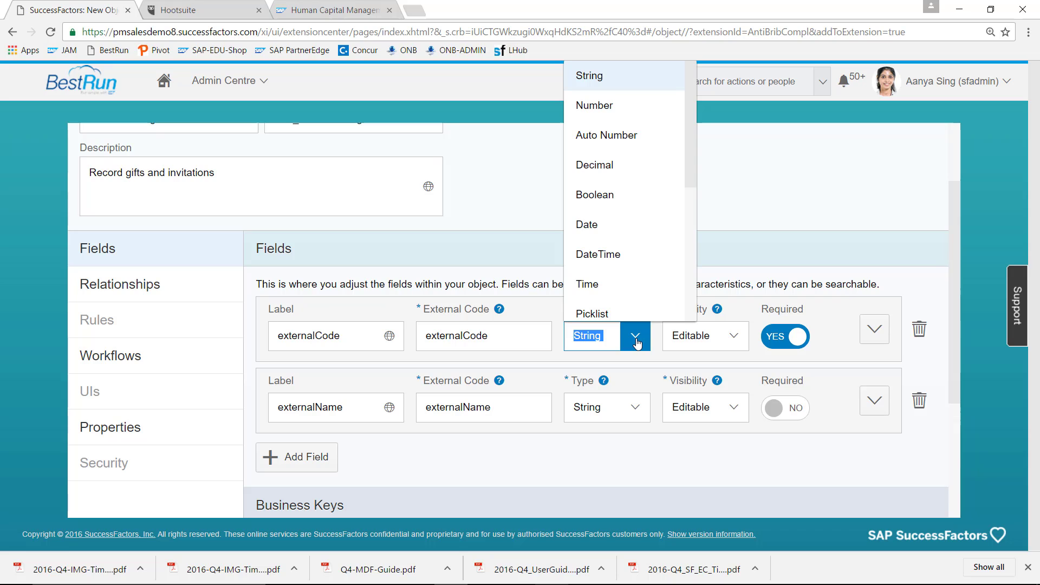
left_click_drag(691, 174, 686, 249)
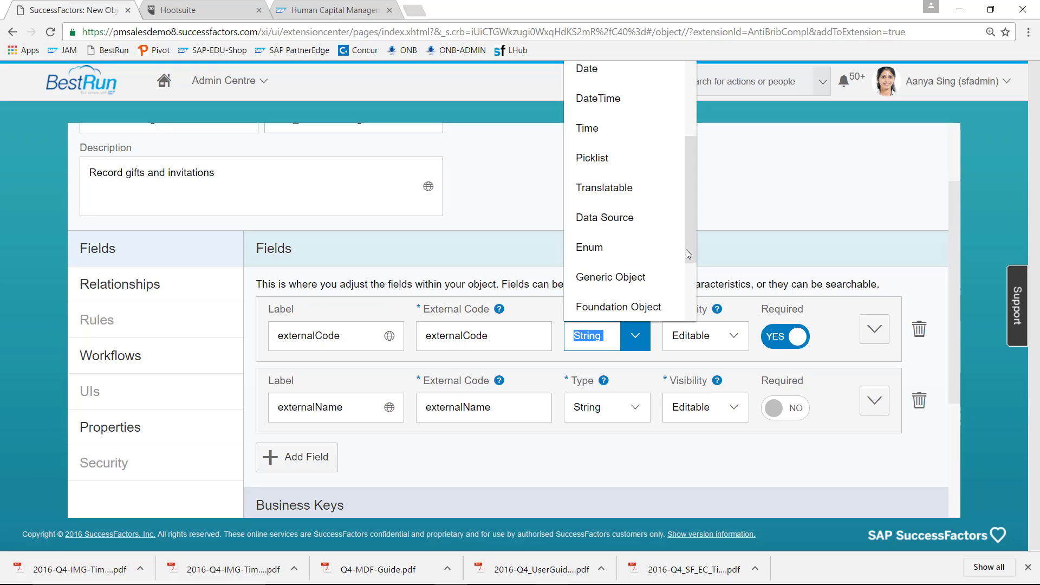
left_click_drag(691, 229, 697, 288)
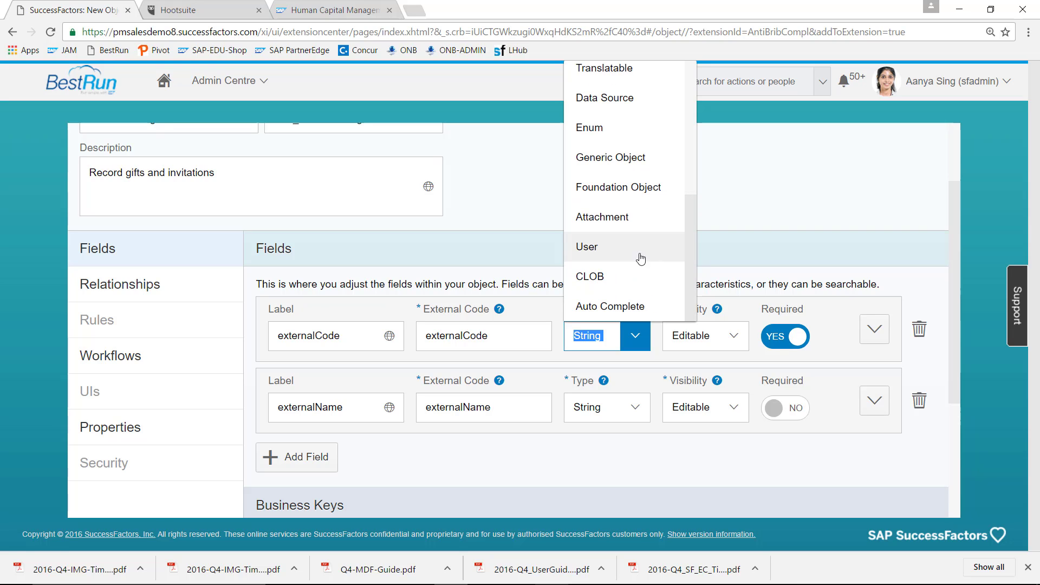
left_click(620, 255)
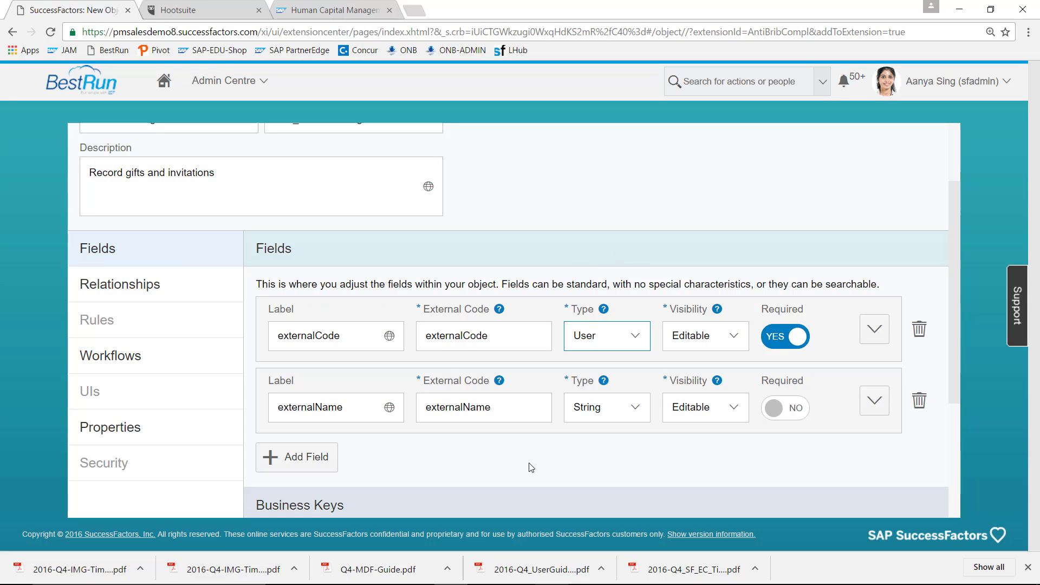
left_click(799, 411)
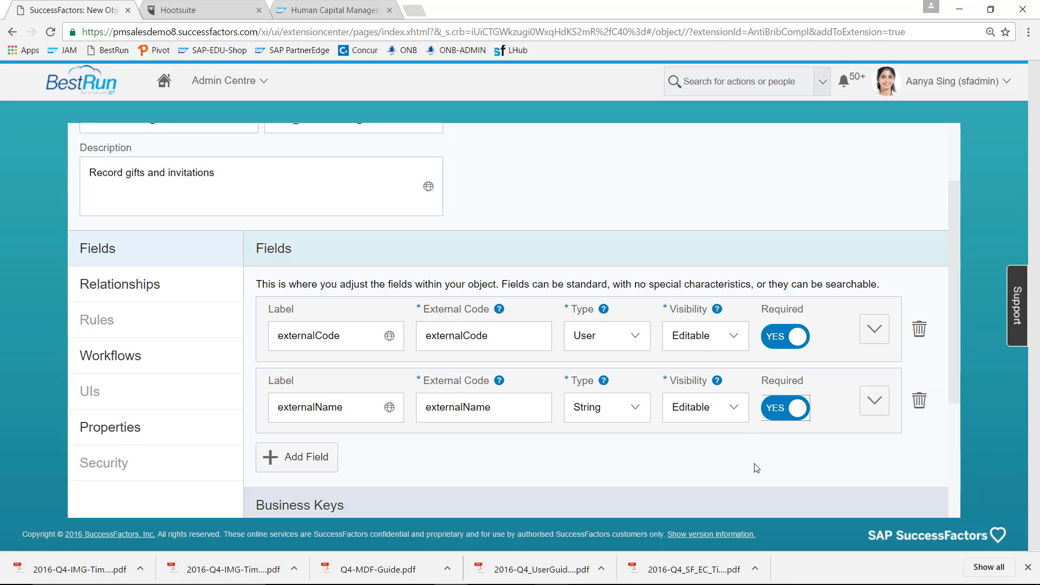
left_click_drag(958, 267, 958, 347)
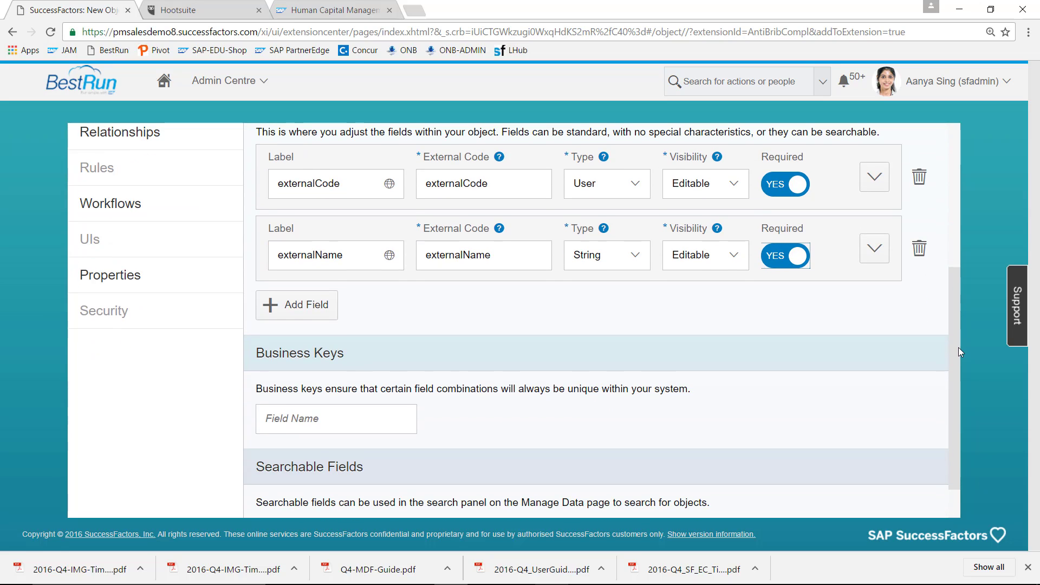
- Add a required field labelled Date with external code Date and type Date
left_click(321, 306)
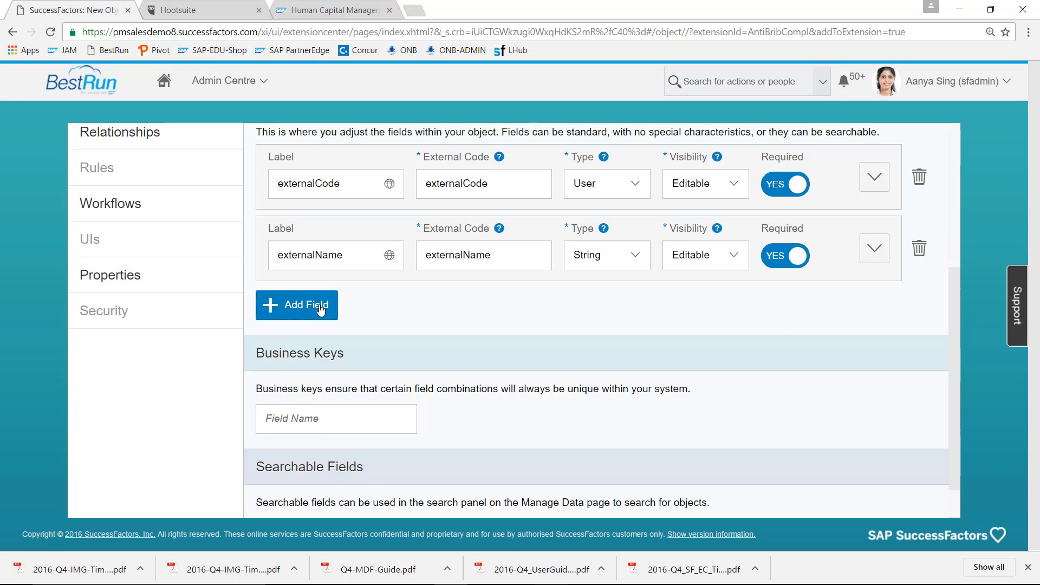
left_click(315, 327)
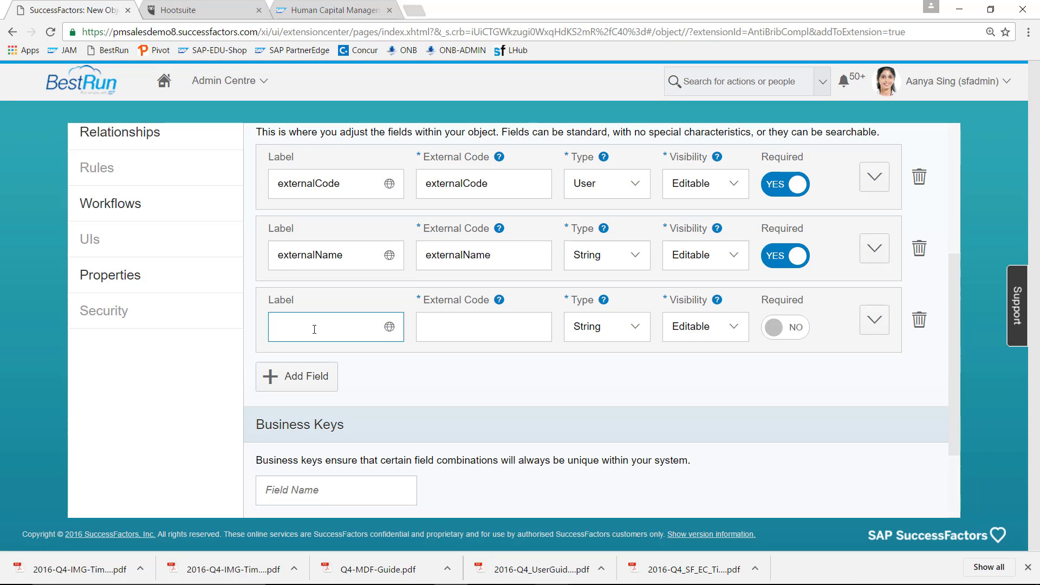
type("Date")
left_click(440, 319)
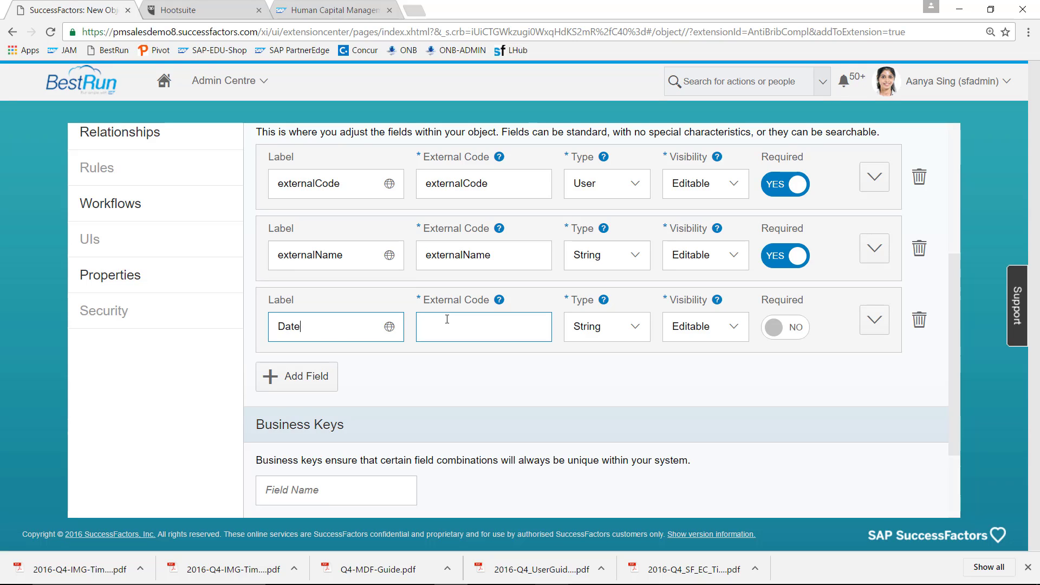
type("Date")
key("Tab")
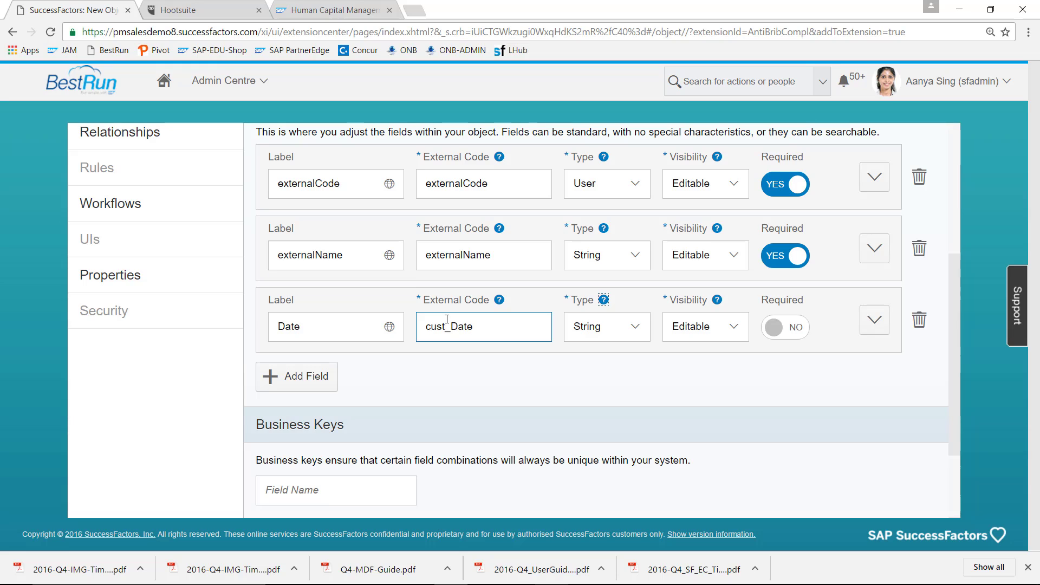
left_click(635, 331)
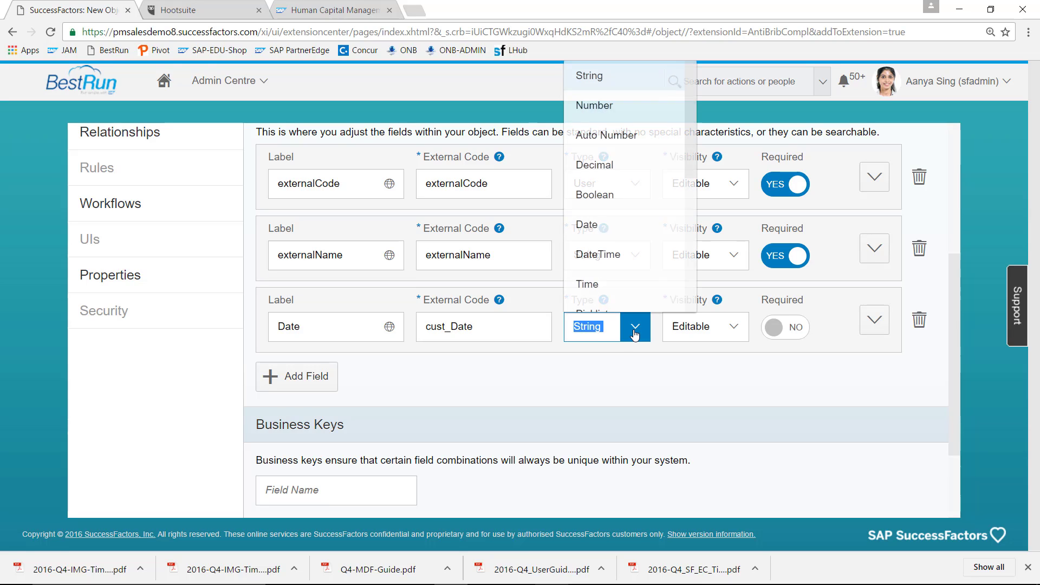
left_click(617, 227)
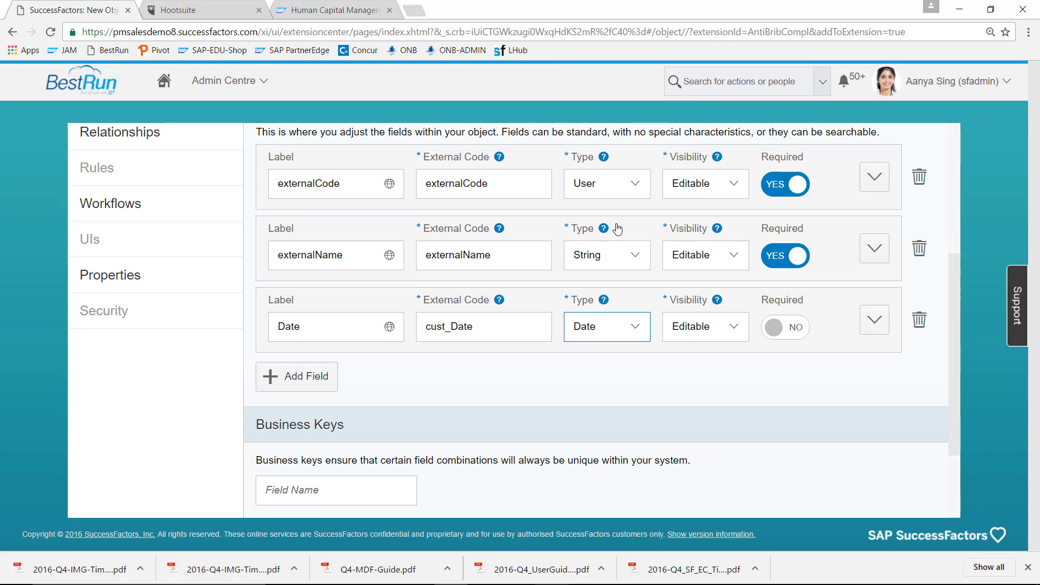
left_click(797, 333)
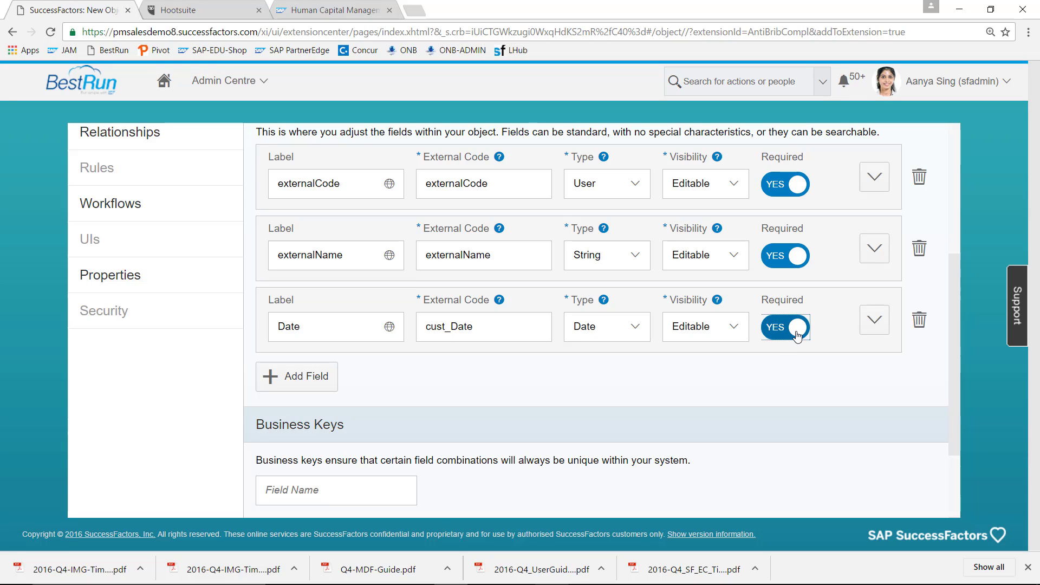
left_click(308, 383)
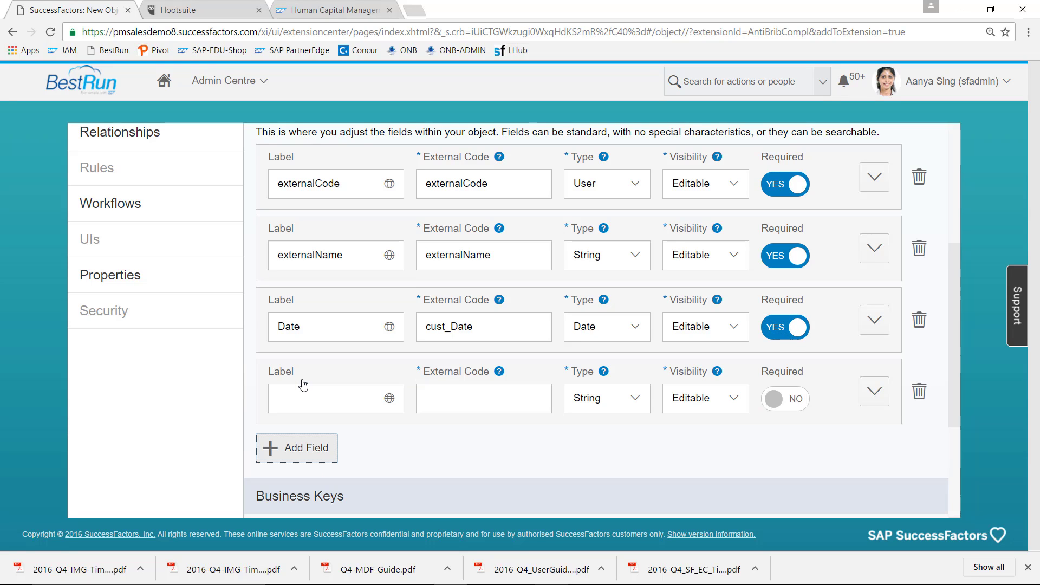
- Add a required Picklist-type field labelled Gift Type with external code GiftType
left_click(302, 399)
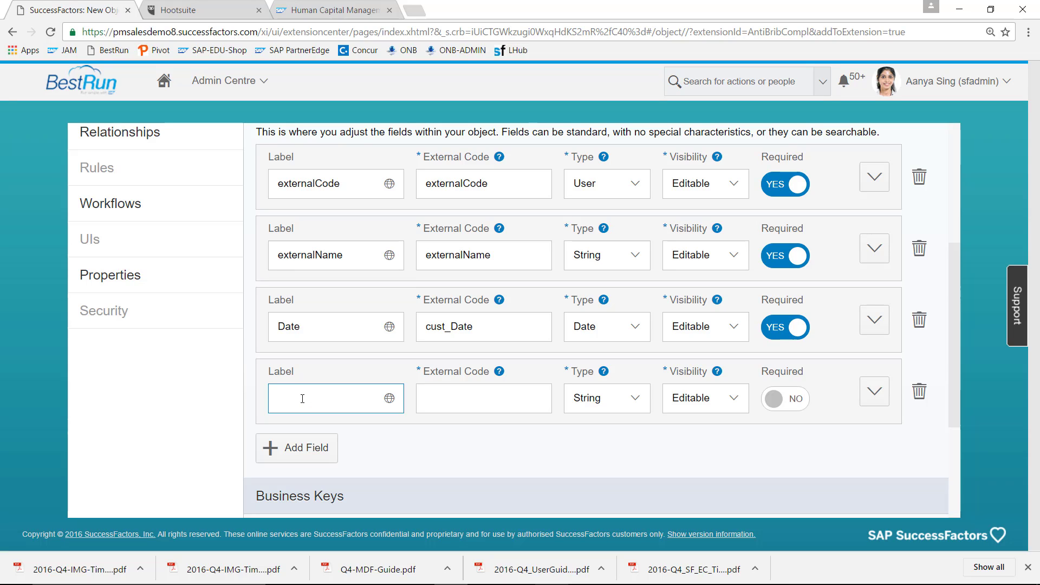
type("GiftType")
key("Tab")
left_click(297, 397)
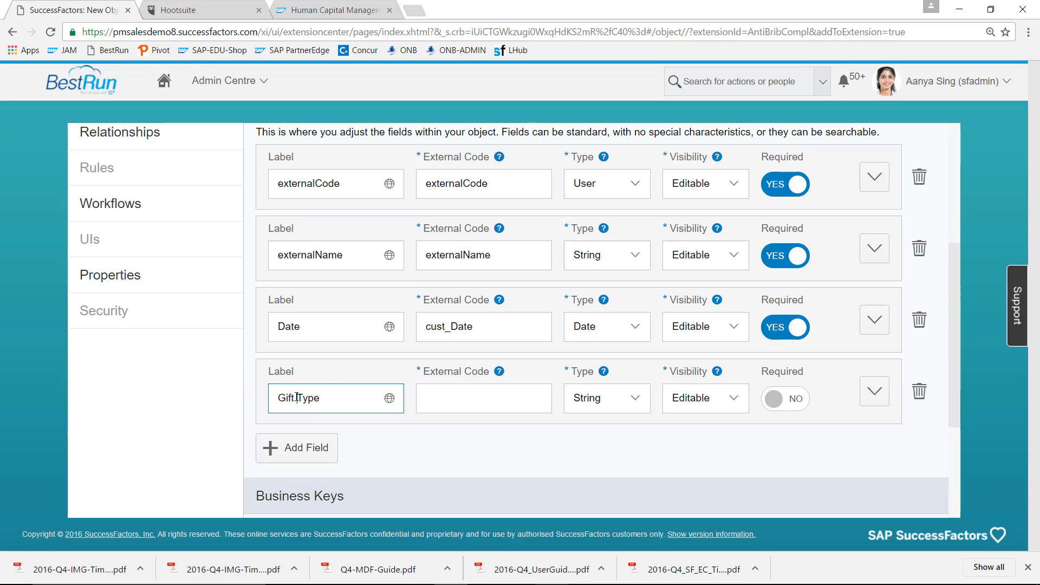
left_click(523, 405)
type("GiftType")
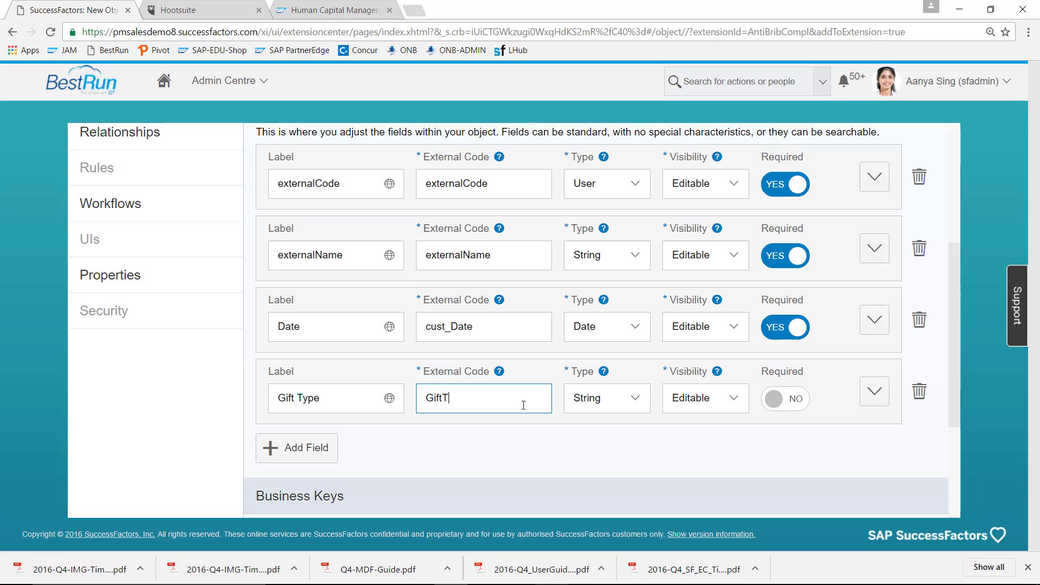
left_click(635, 399)
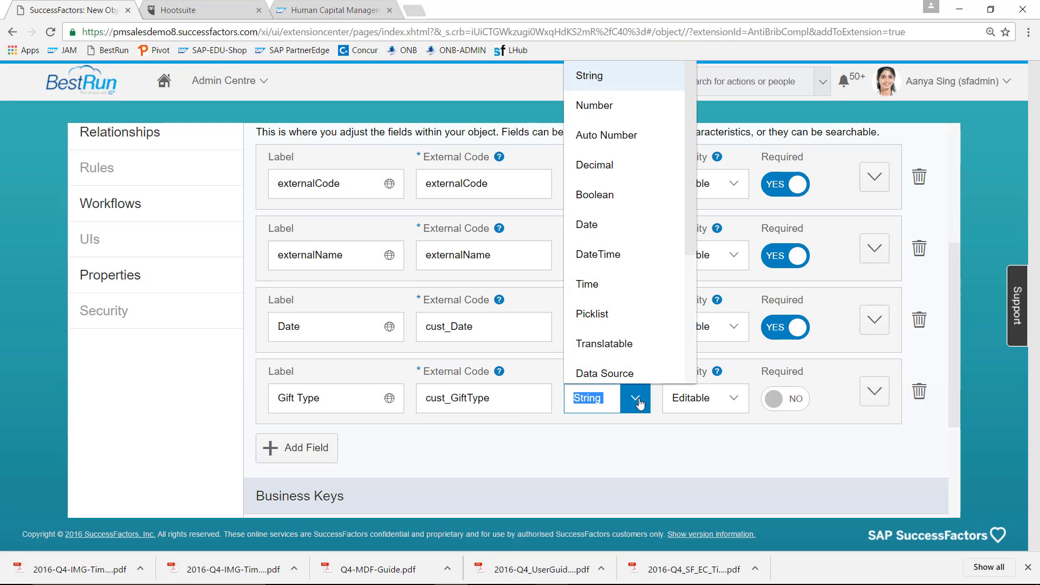
left_click(640, 315)
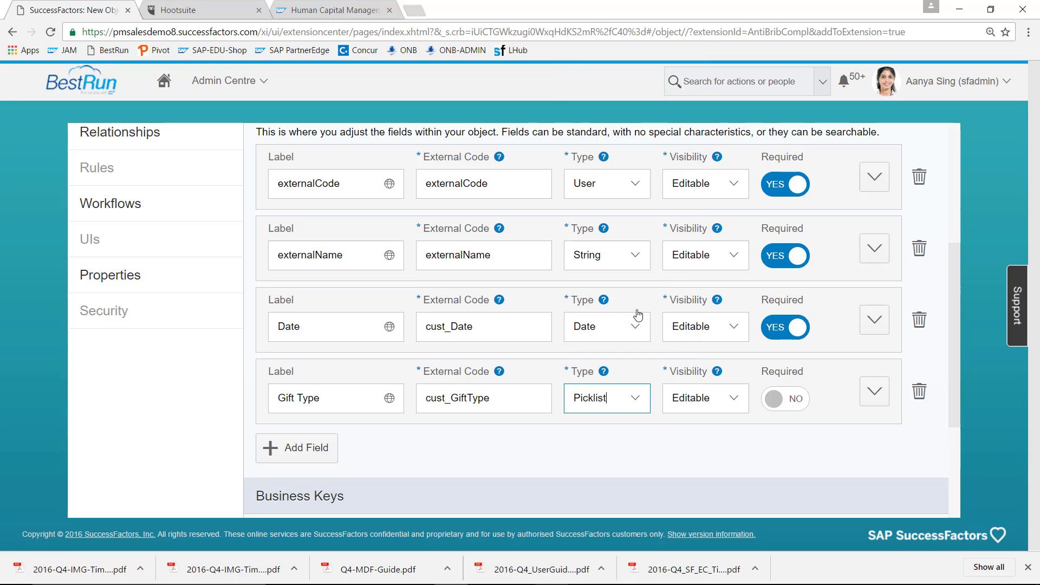
left_click(792, 400)
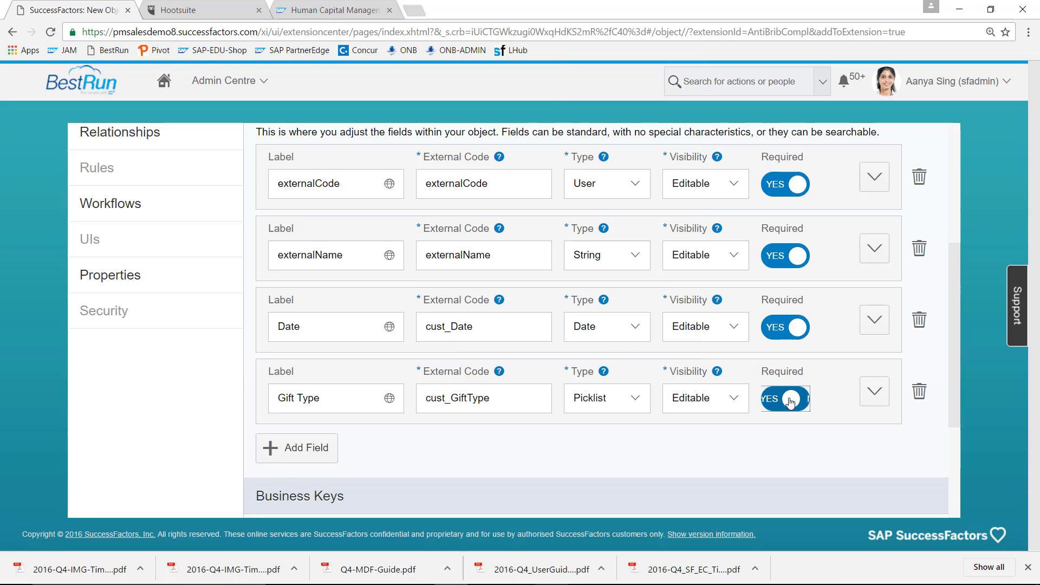
- Set the Gift Type field's valid value source to the GiftType picklist
left_click(878, 391)
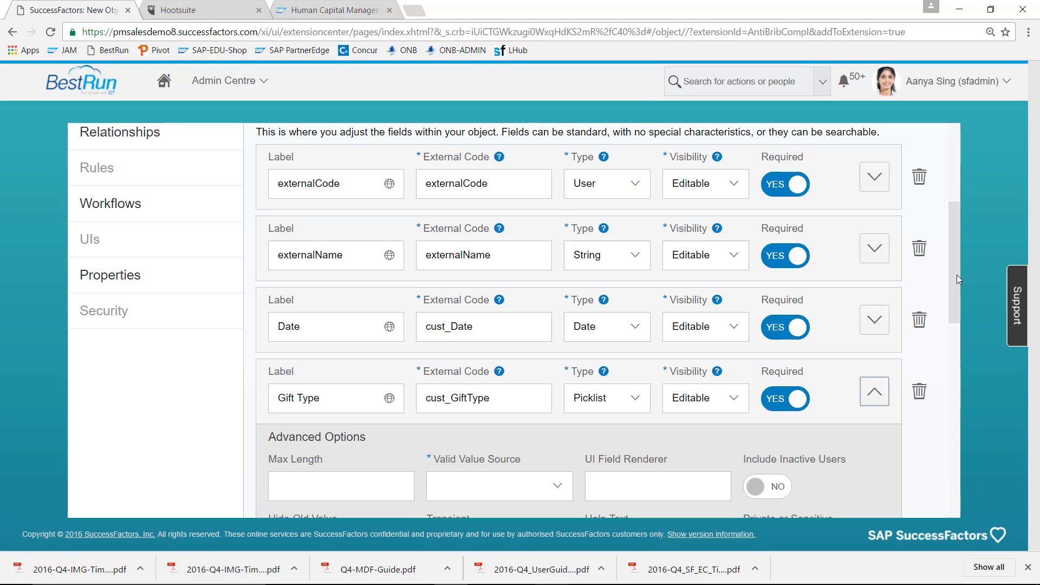
left_click_drag(957, 275, 955, 348)
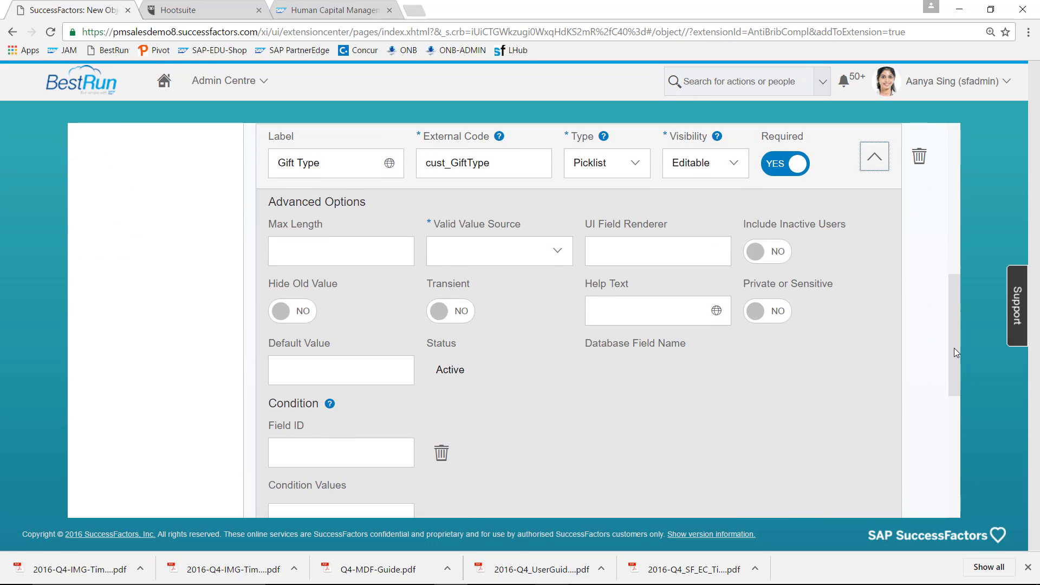
left_click(557, 256)
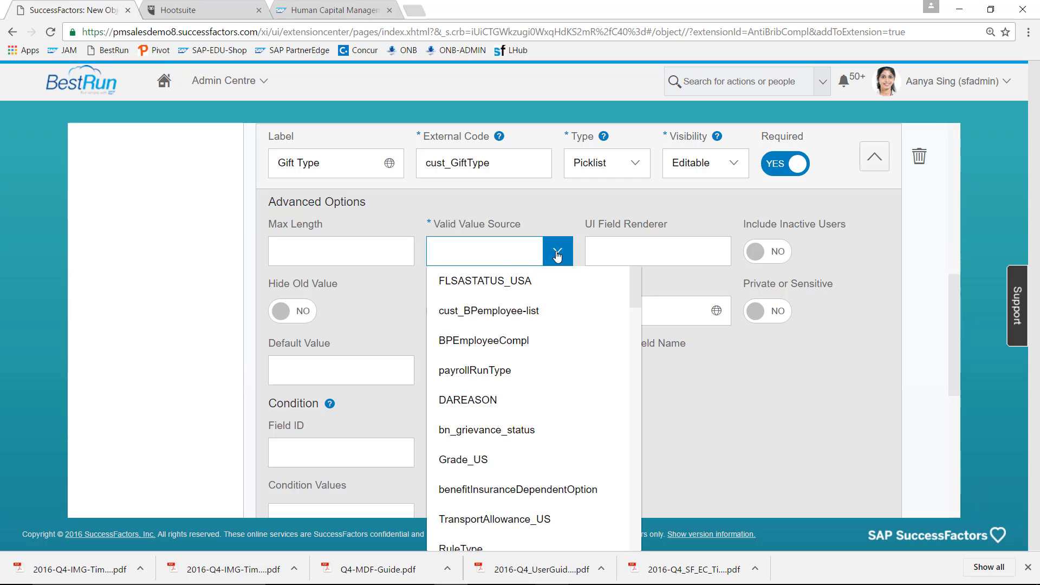
type("GiftType")
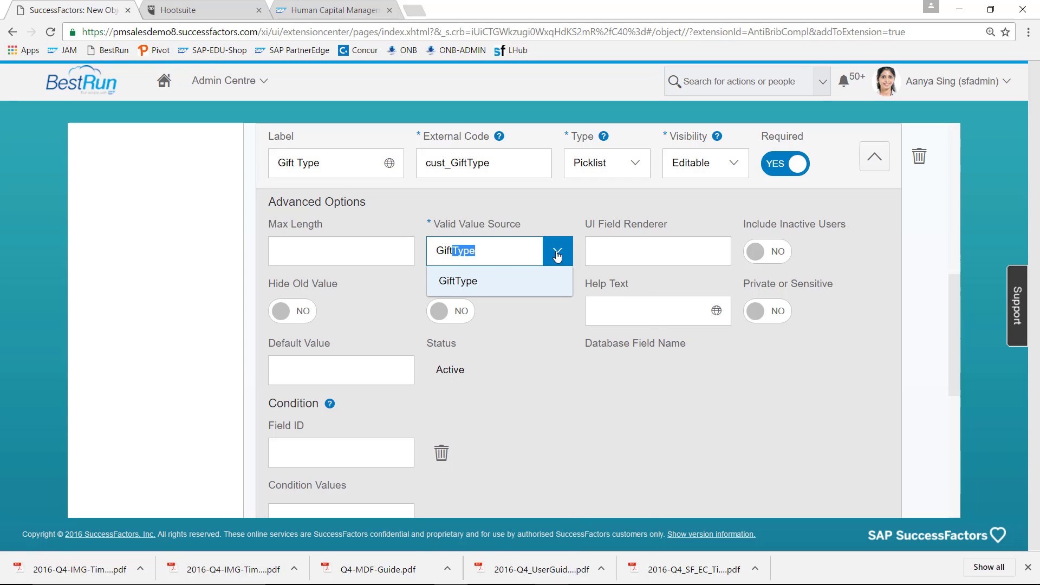
left_click(477, 281)
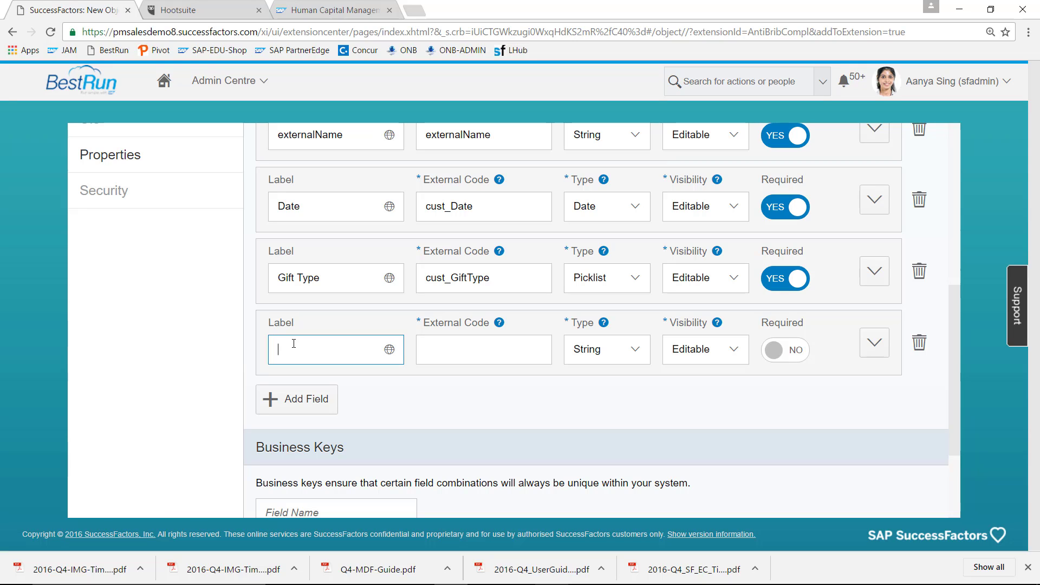
- Enter Receiver as label and external code, with type Boolean and Required set to Yes
type("Receiver")
left_click(439, 351)
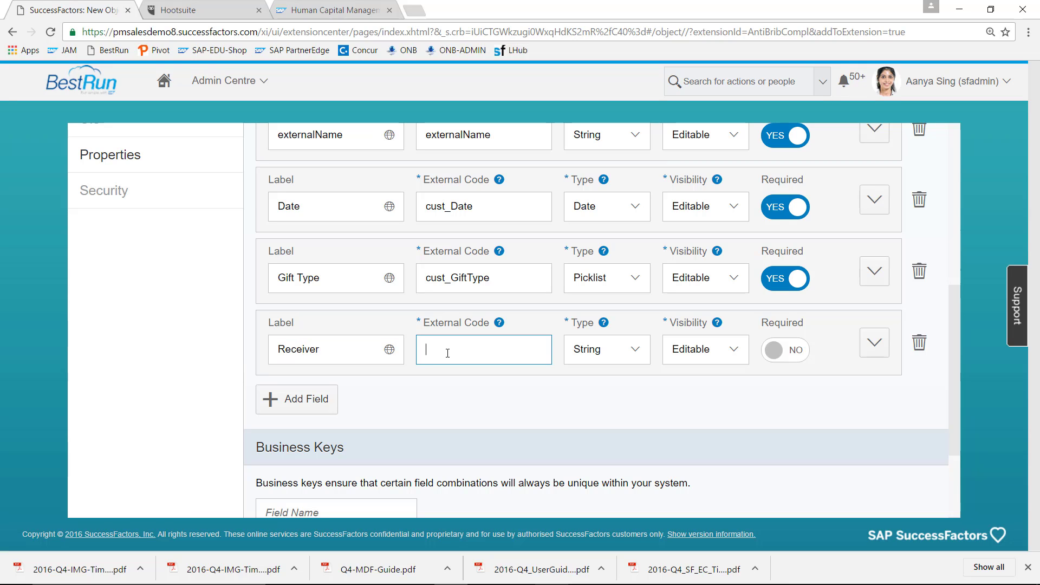
type("Receiver")
left_click(640, 351)
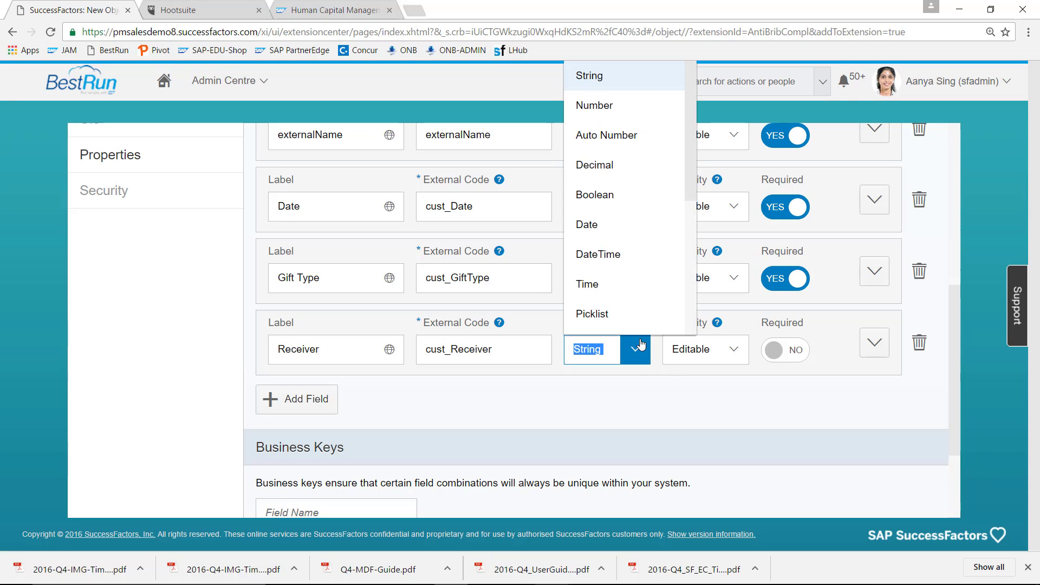
left_click(627, 196)
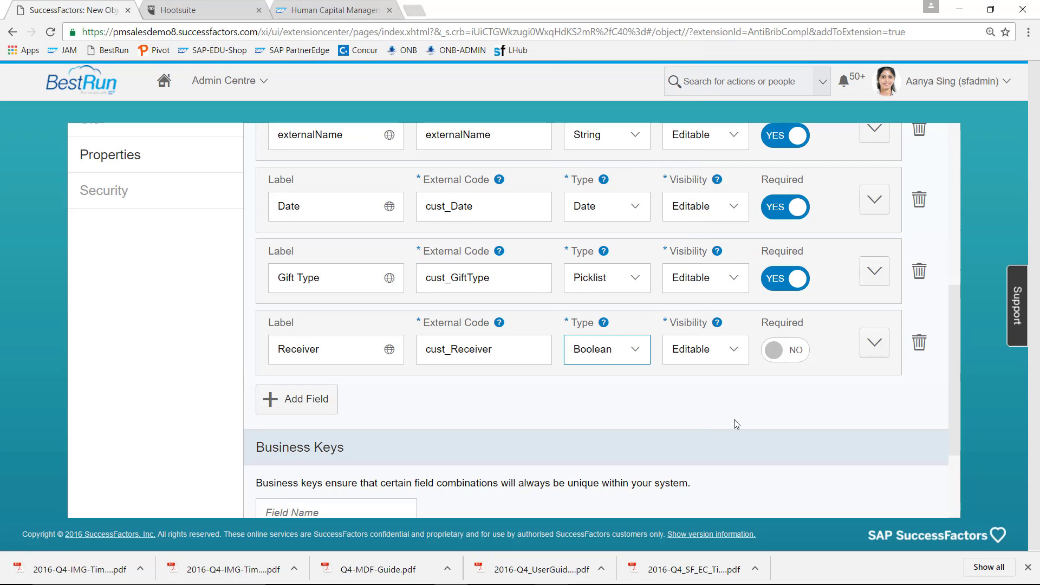
left_click(795, 353)
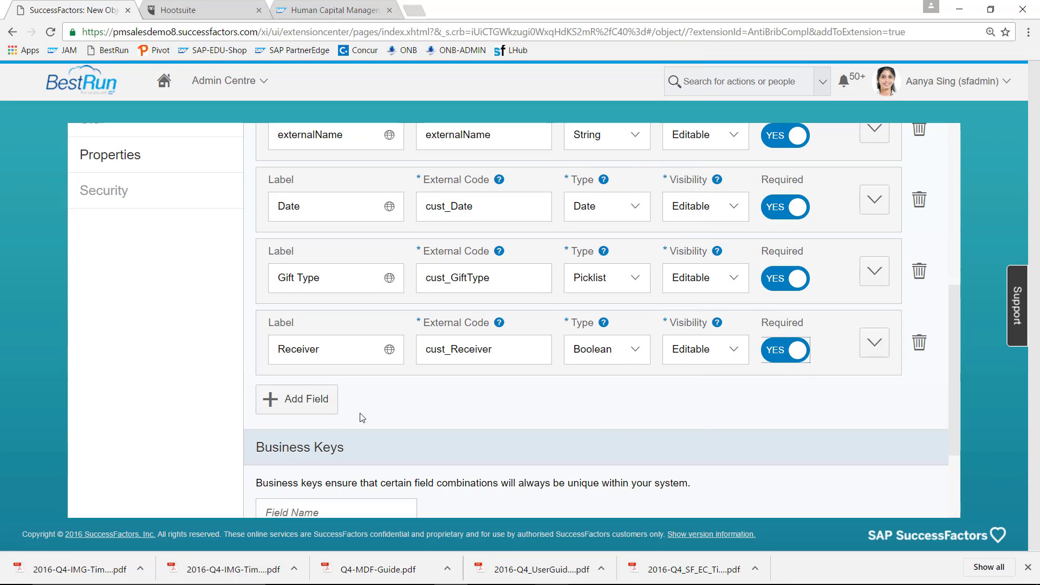
- Add a Giver field with external code Giver, type Boolean and Required set to Yes
left_click(306, 402)
left_click(307, 422)
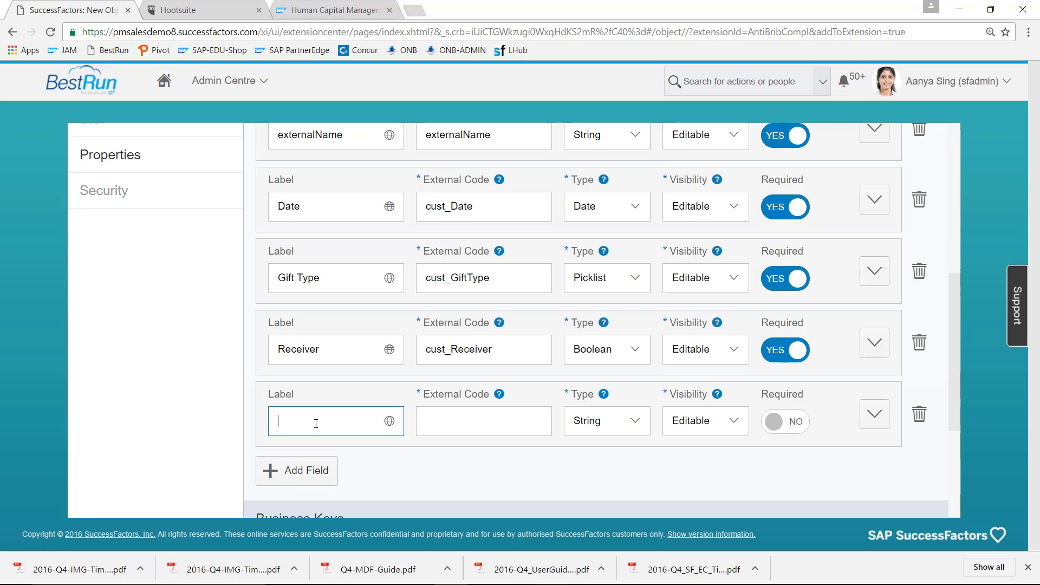
type("Giver")
left_click(447, 427)
type("Gevie")
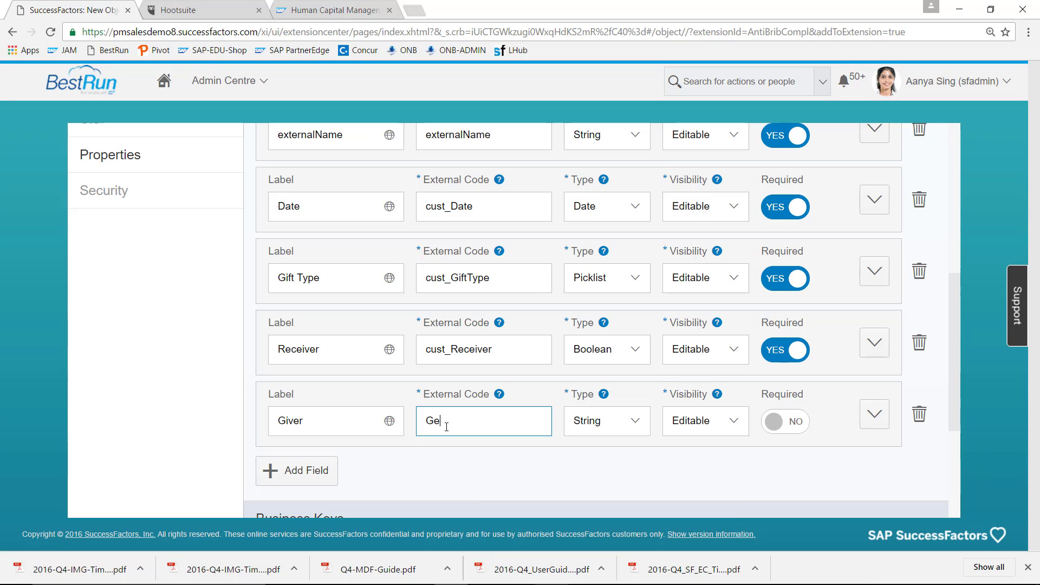
key("BackSpace")
key("BackSpace")
key("BackSpace")
key("BackSpace")
type("iver")
left_click(635, 420)
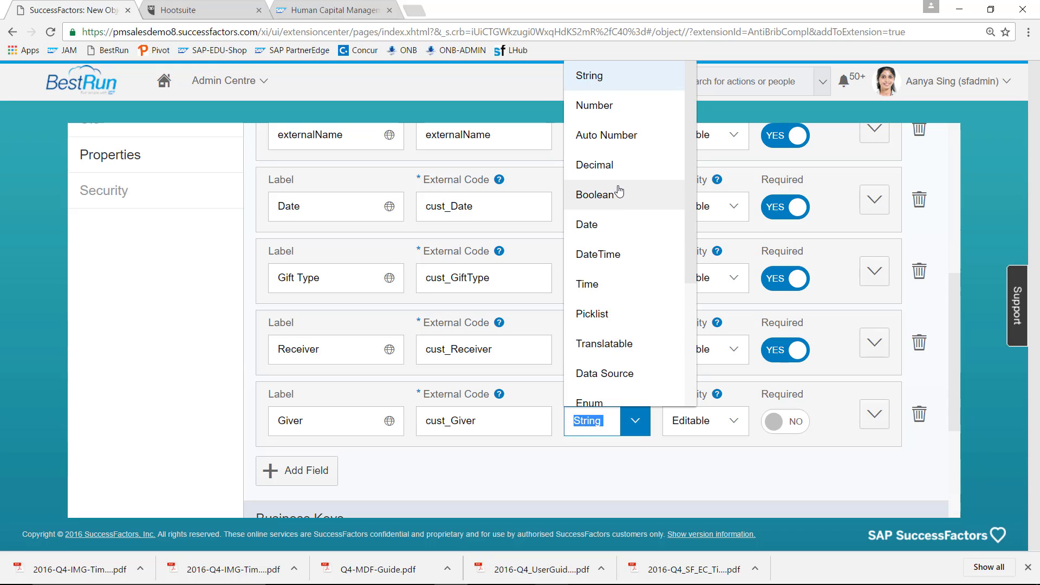
left_click(618, 192)
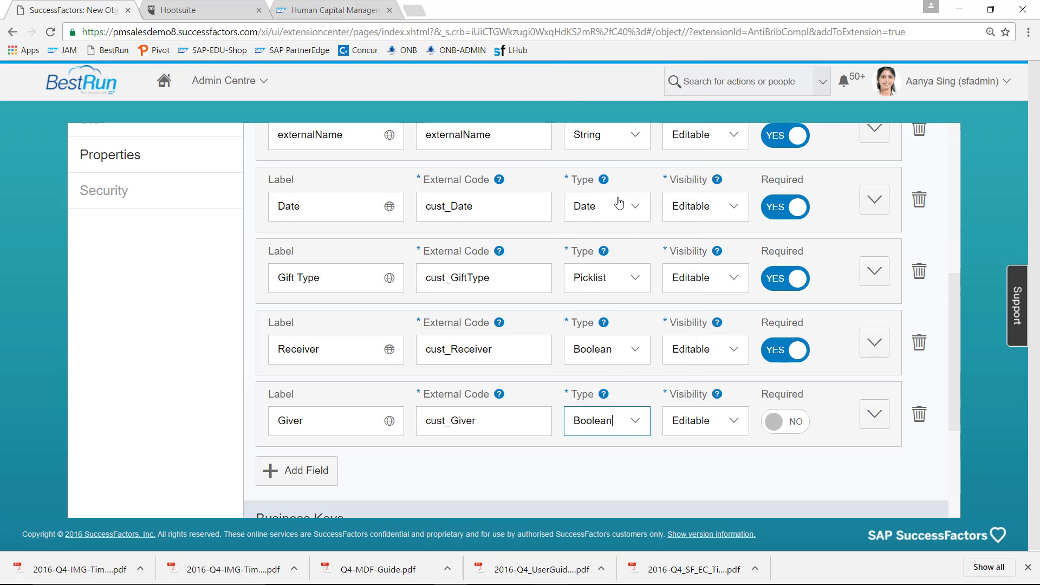
left_click(797, 419)
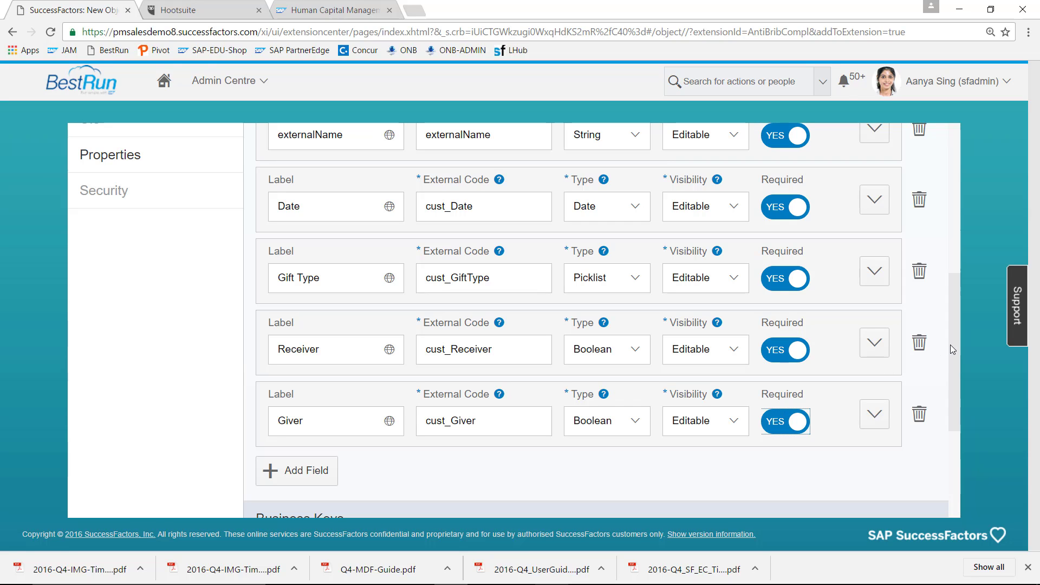
left_click_drag(950, 345, 950, 362)
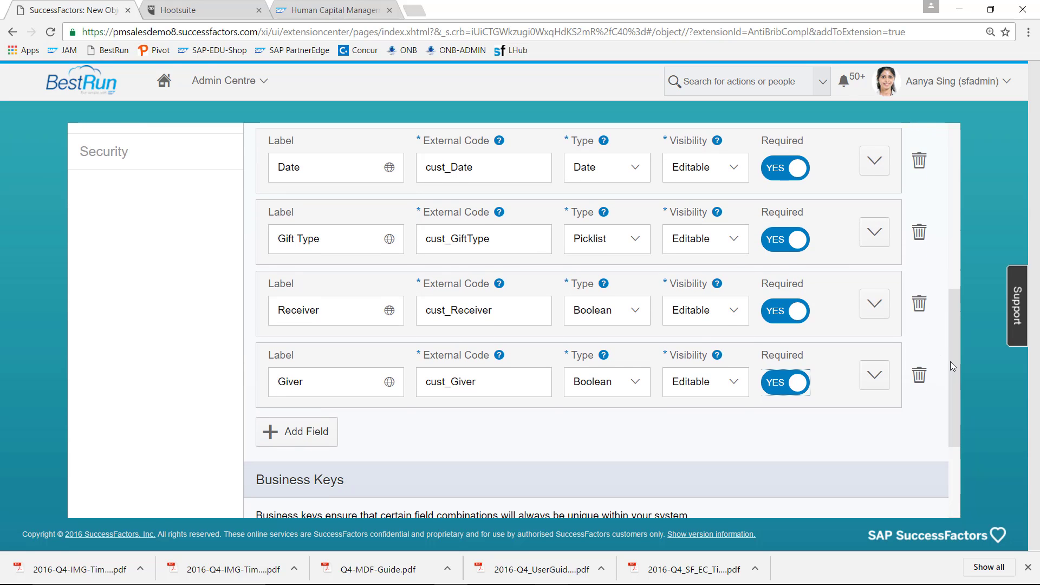
- Add a Company field with external code Company, type Picklist and Required set to Yes
left_click(298, 435)
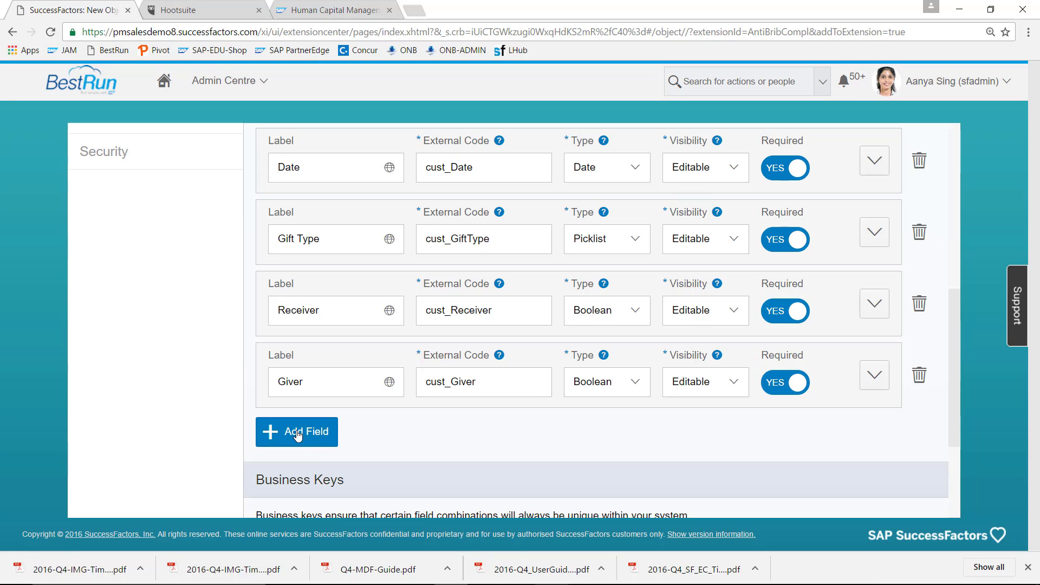
left_click(350, 456)
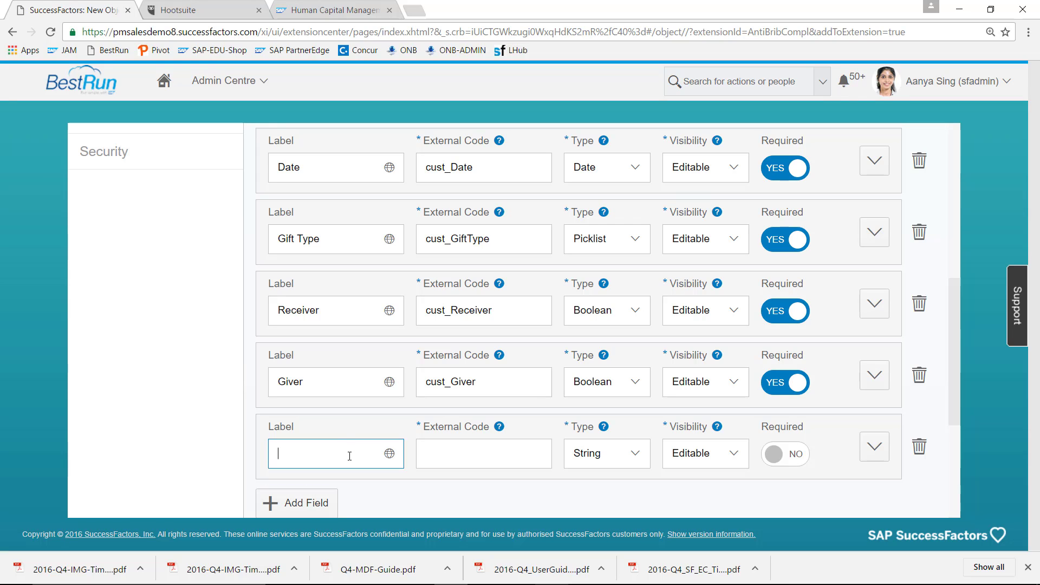
type("Company")
key("Tab")
left_click(513, 448)
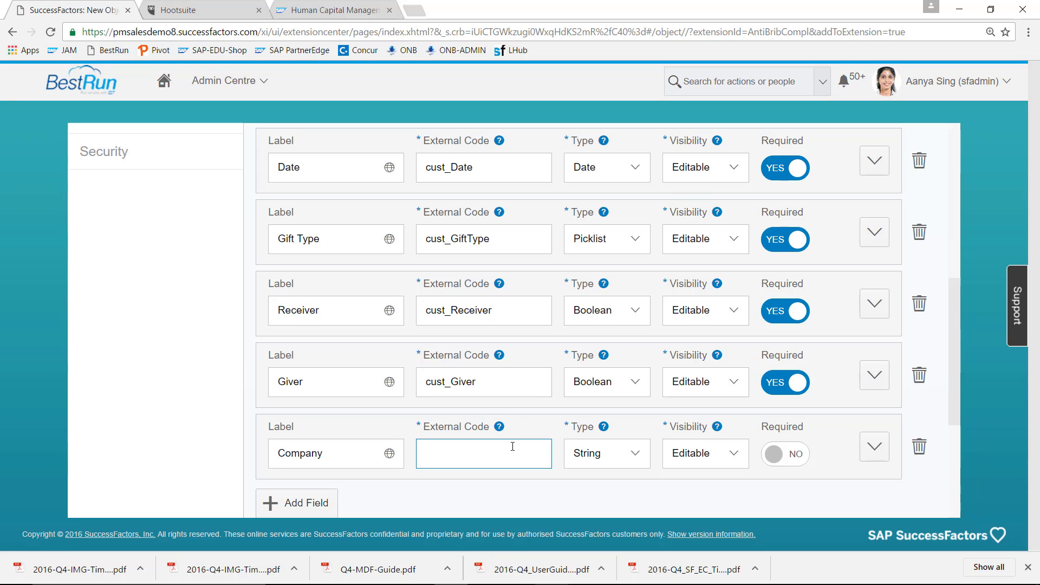
type("Company")
left_click(638, 459)
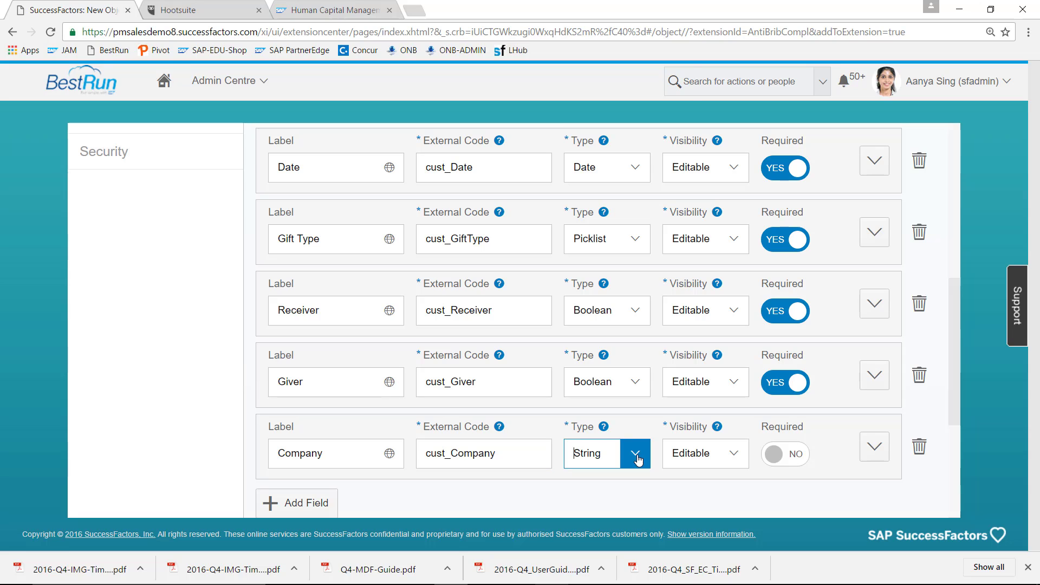
left_click(610, 316)
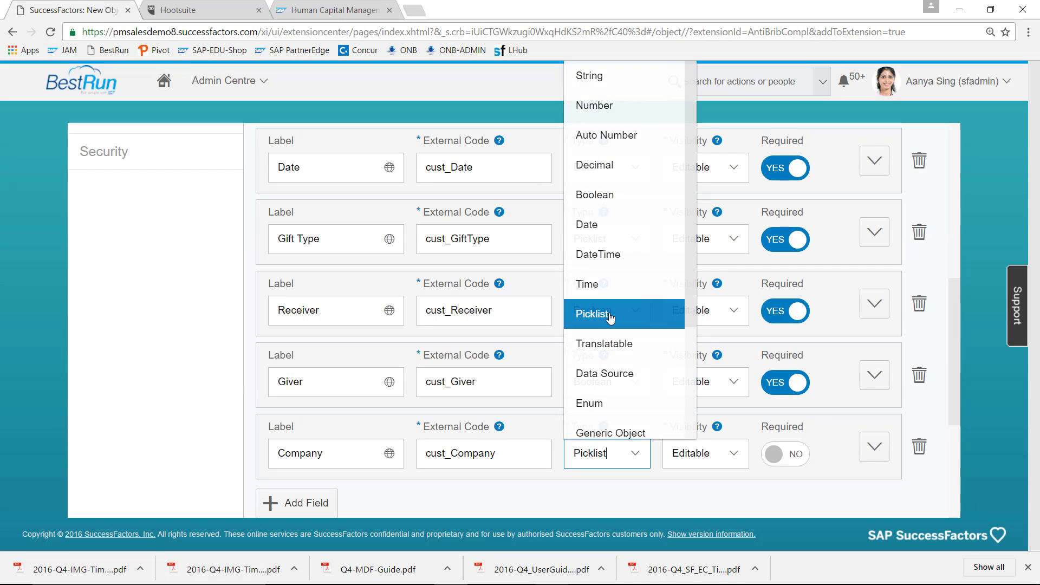
left_click(787, 454)
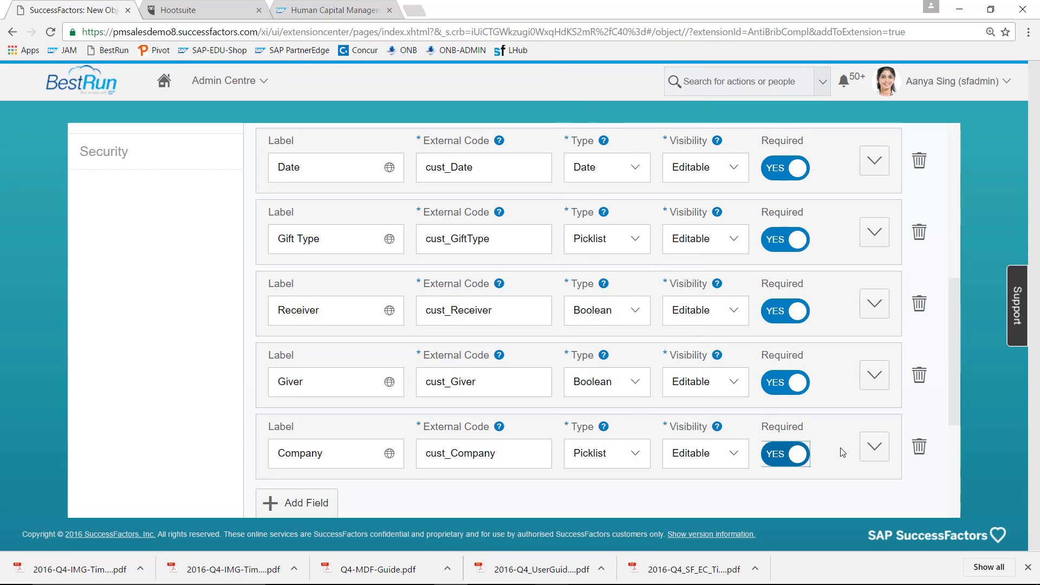
- Set Company's valid value source to BusinessPartnerCompl in advanced options, then add a blank field
left_click(875, 447)
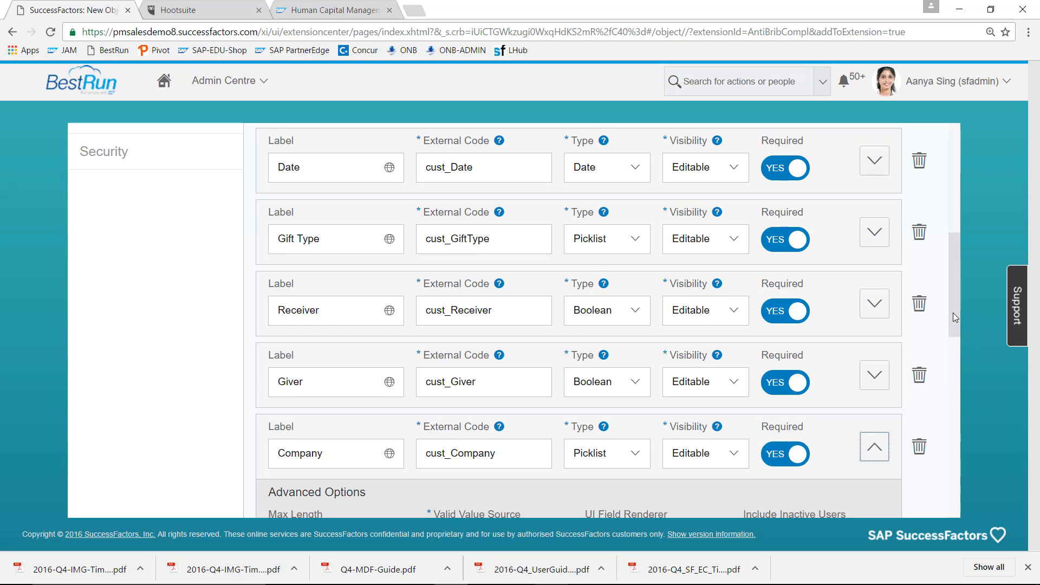
left_click_drag(954, 318, 958, 369)
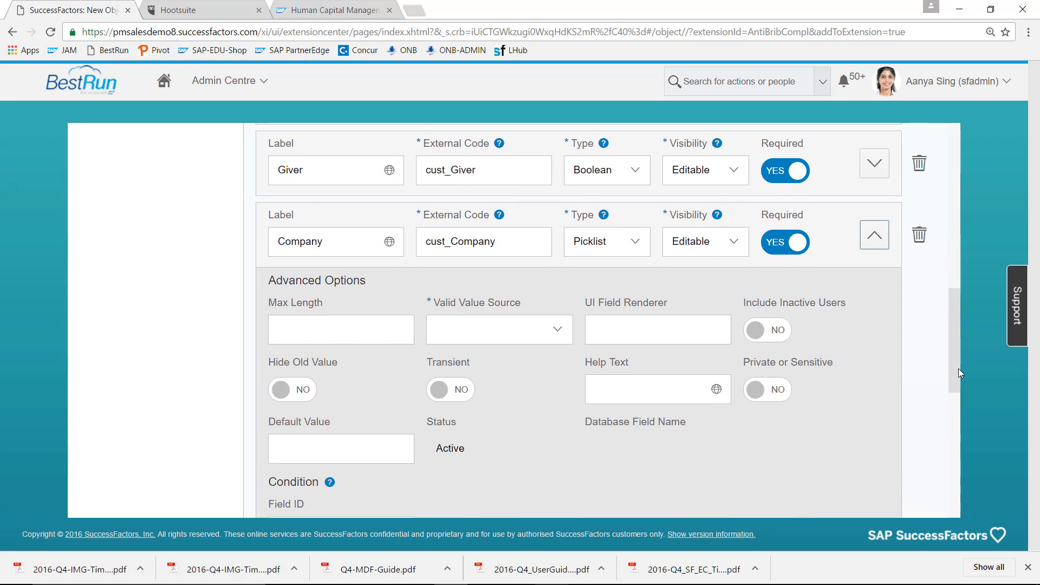
left_click(558, 333)
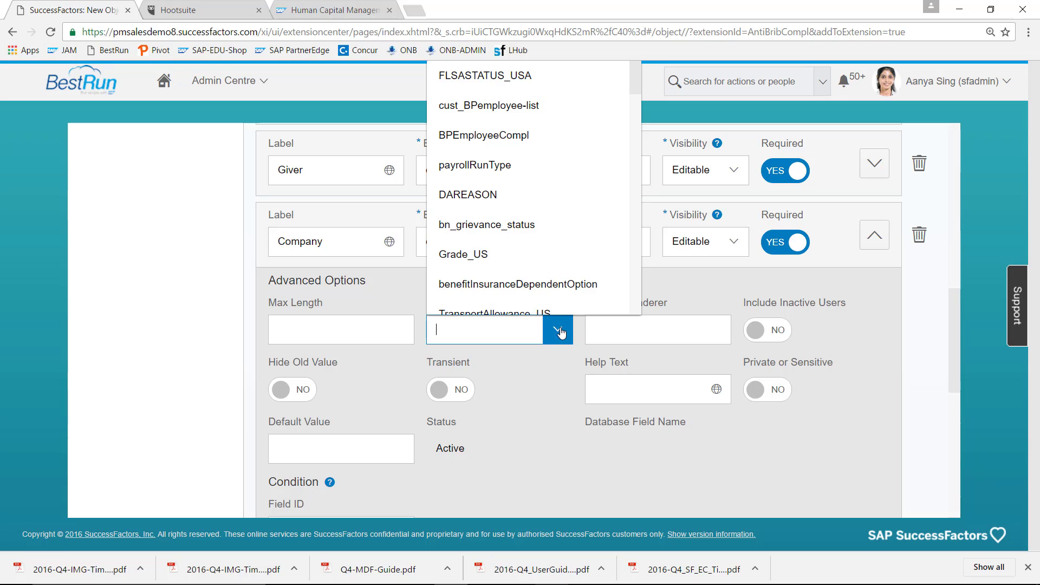
type("BusinessPartnerCompl")
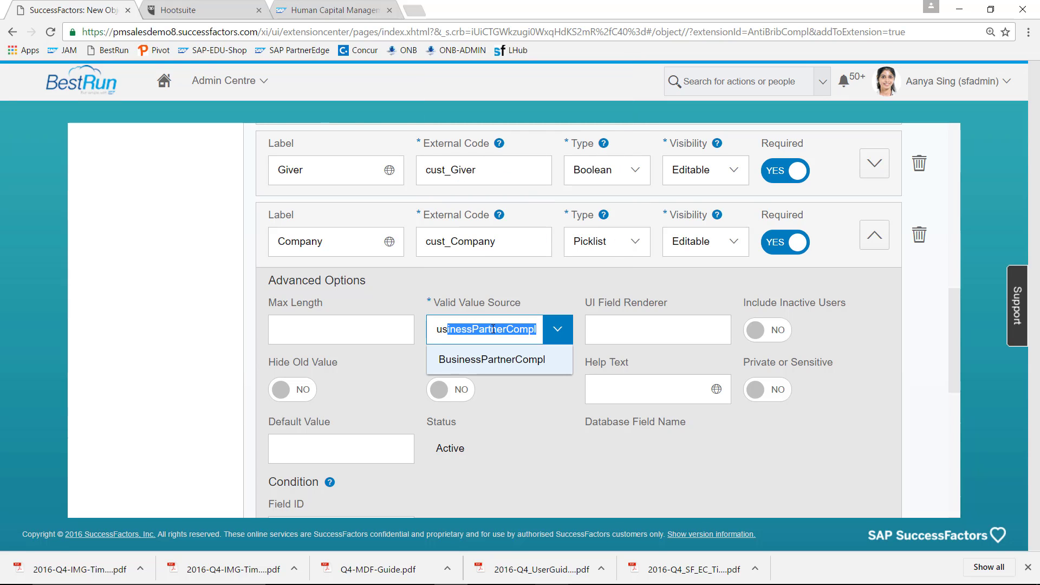
left_click(493, 328)
left_click(499, 360)
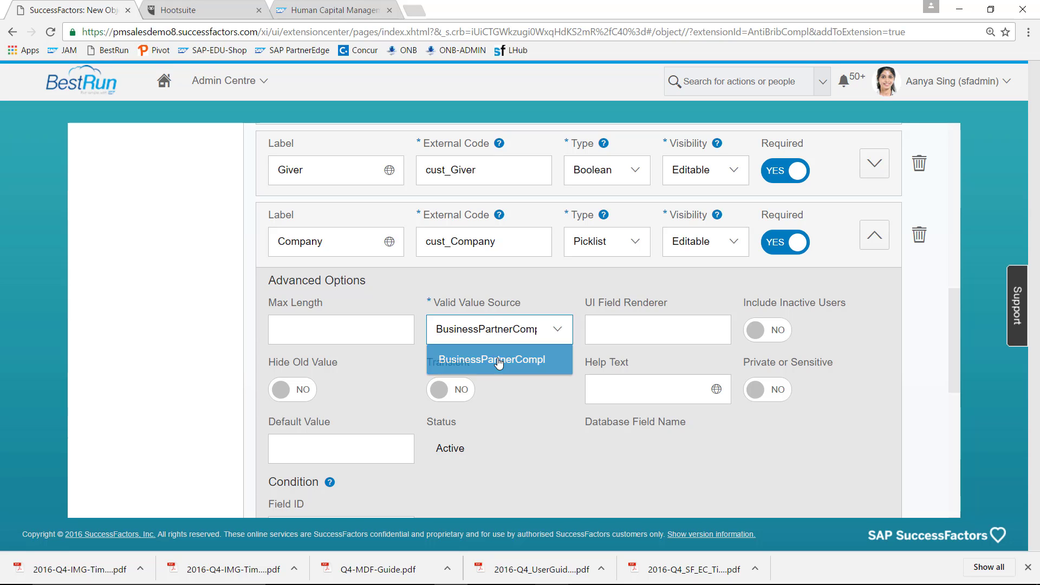
left_click(874, 235)
left_click(310, 289)
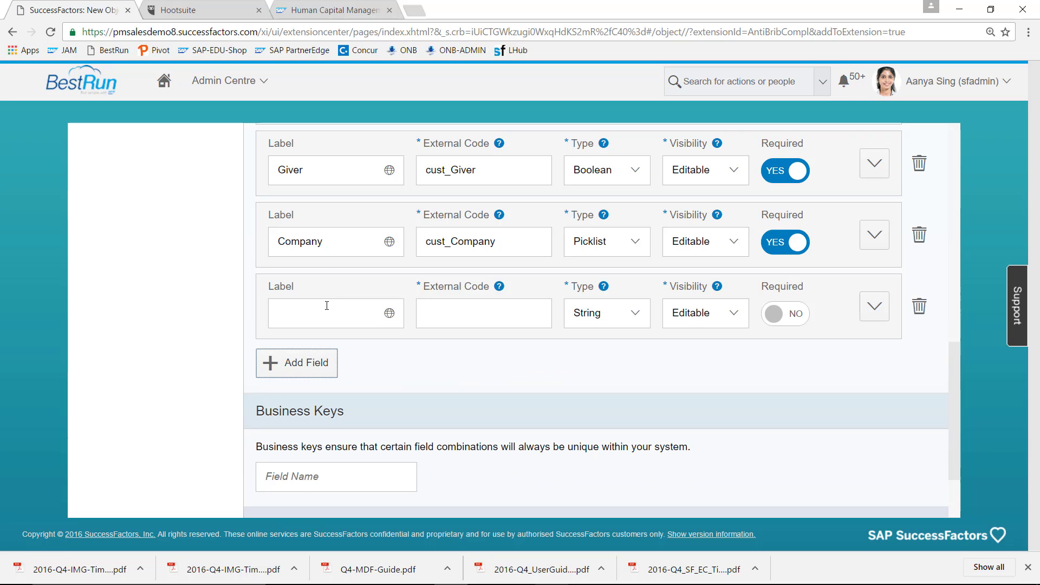
- Name the new field Person with external code Person, type Picklist and Required set to Yes
left_click(326, 312)
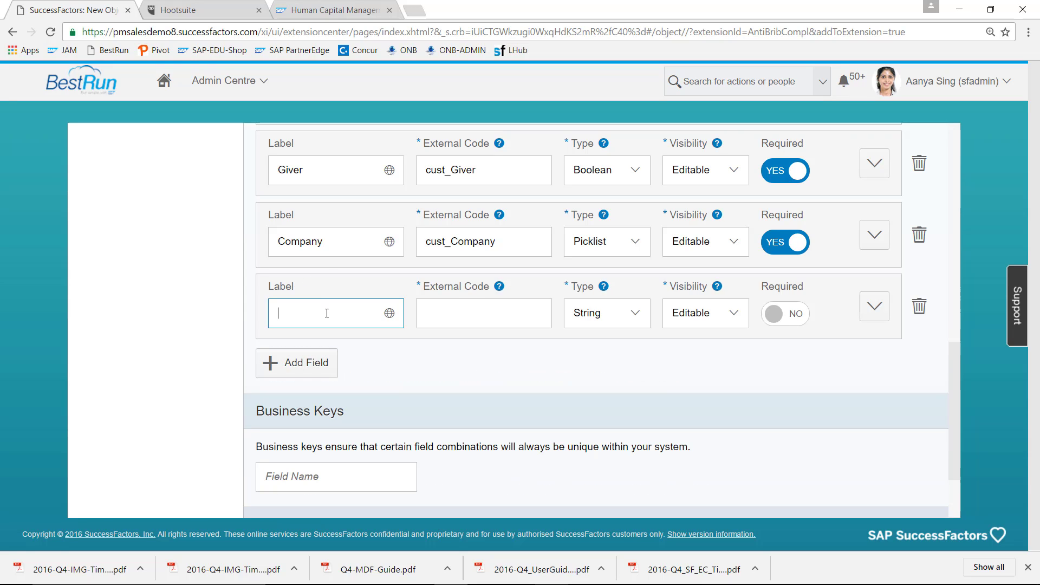
type("Person")
left_click(454, 313)
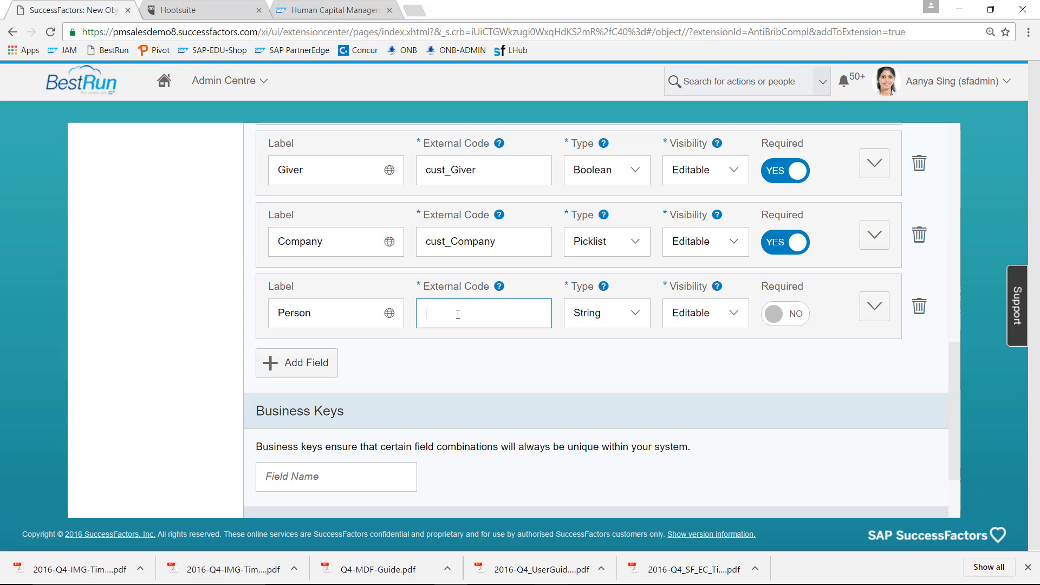
type("Person")
left_click(635, 314)
left_click(634, 300)
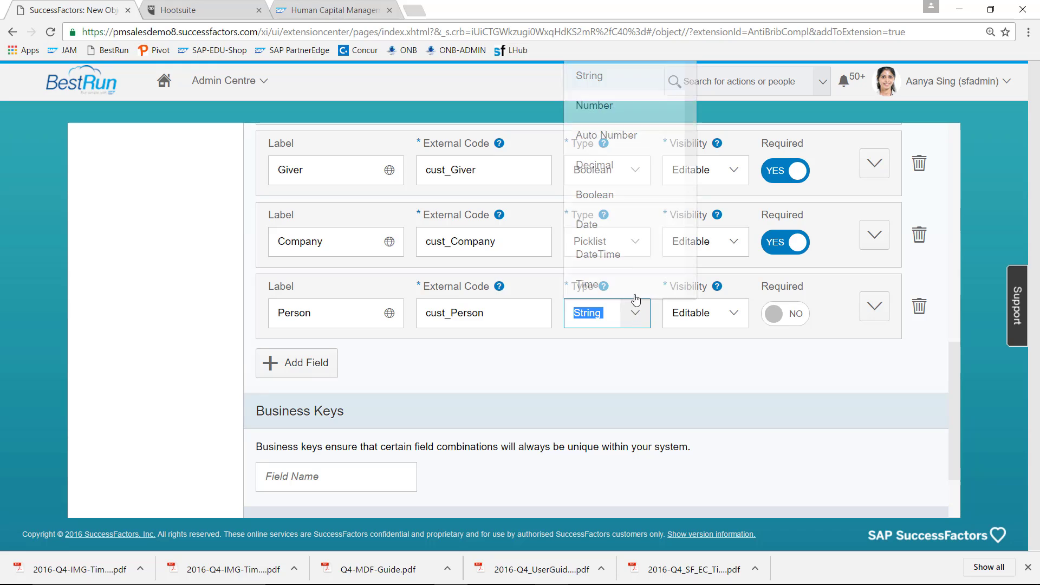
left_click(634, 314)
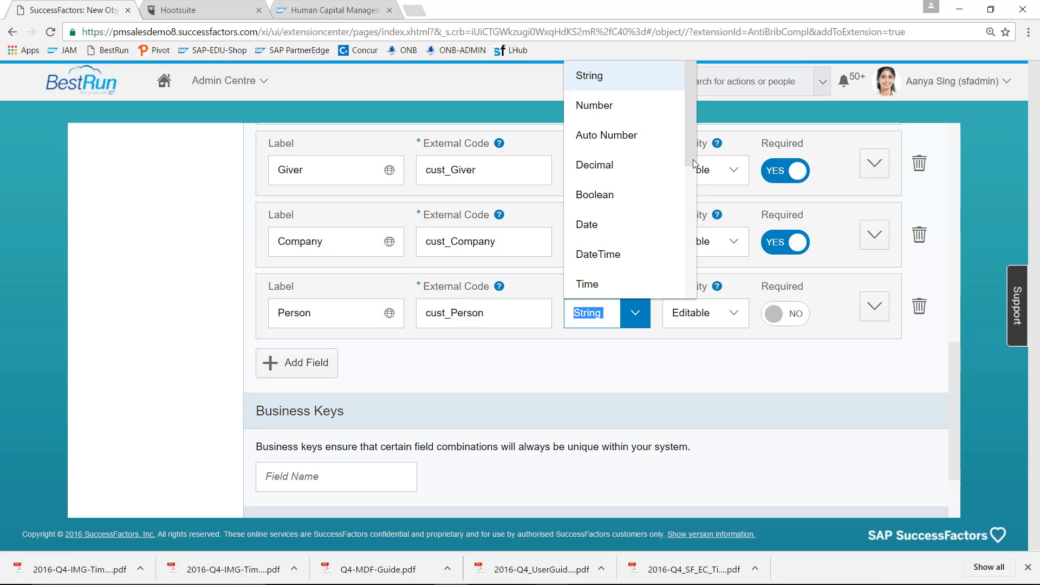
left_click_drag(689, 164, 687, 223)
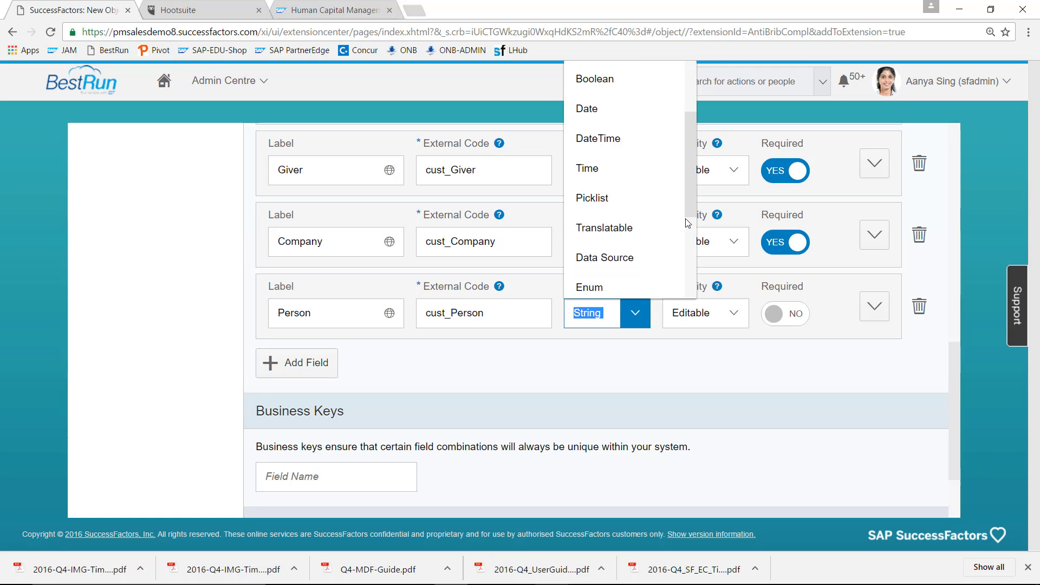
left_click(640, 177)
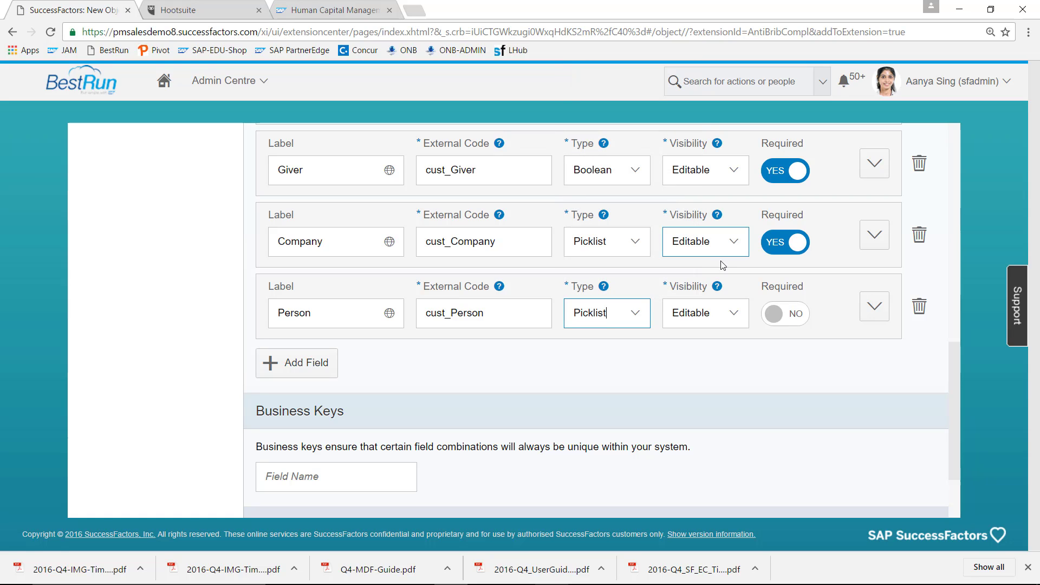
left_click(782, 308)
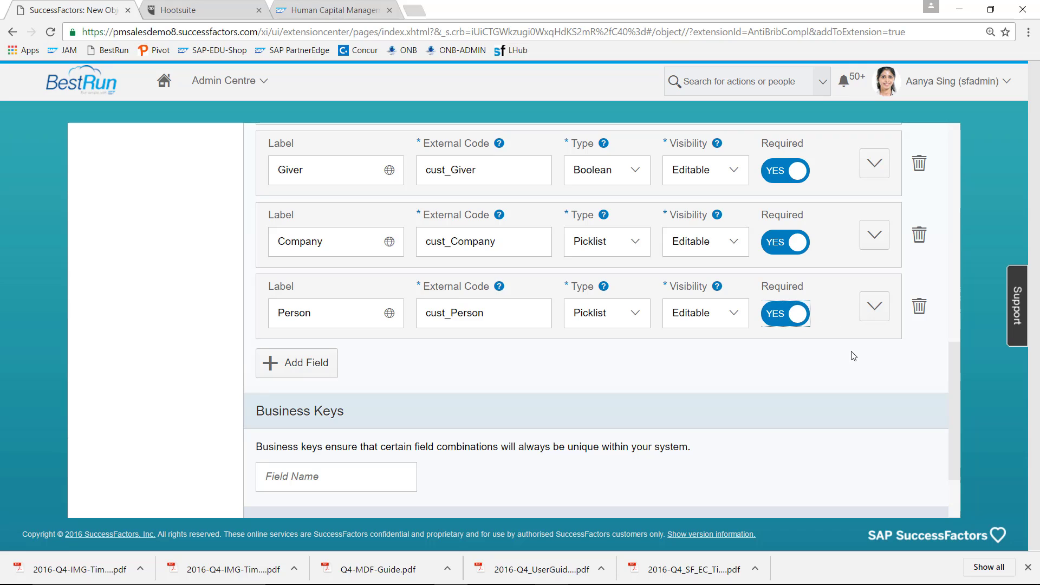
- Set Person's valid value source to BPEmployeeCompl in advanced options
left_click(877, 306)
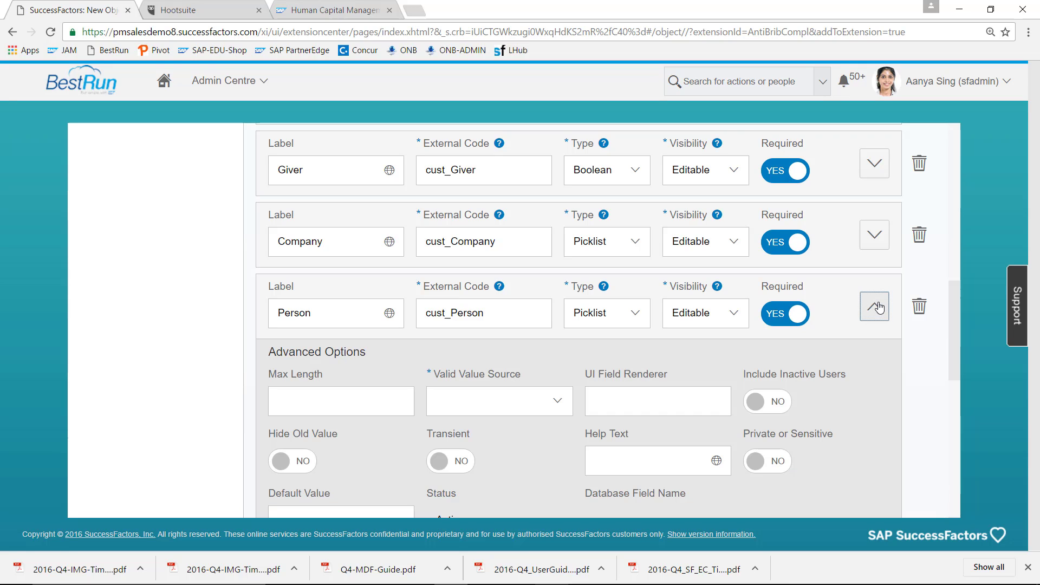
left_click(563, 406)
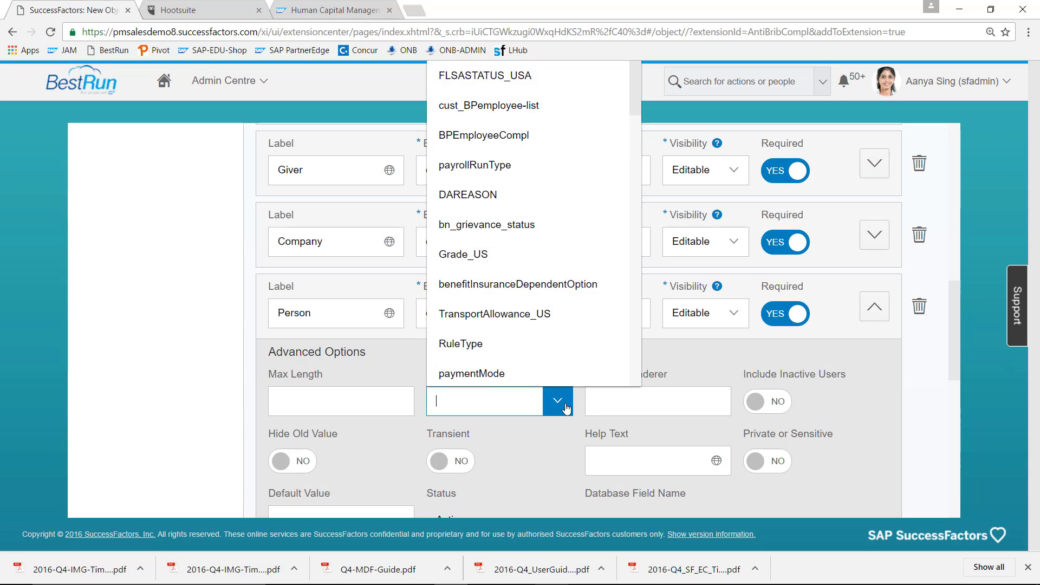
type("Emp")
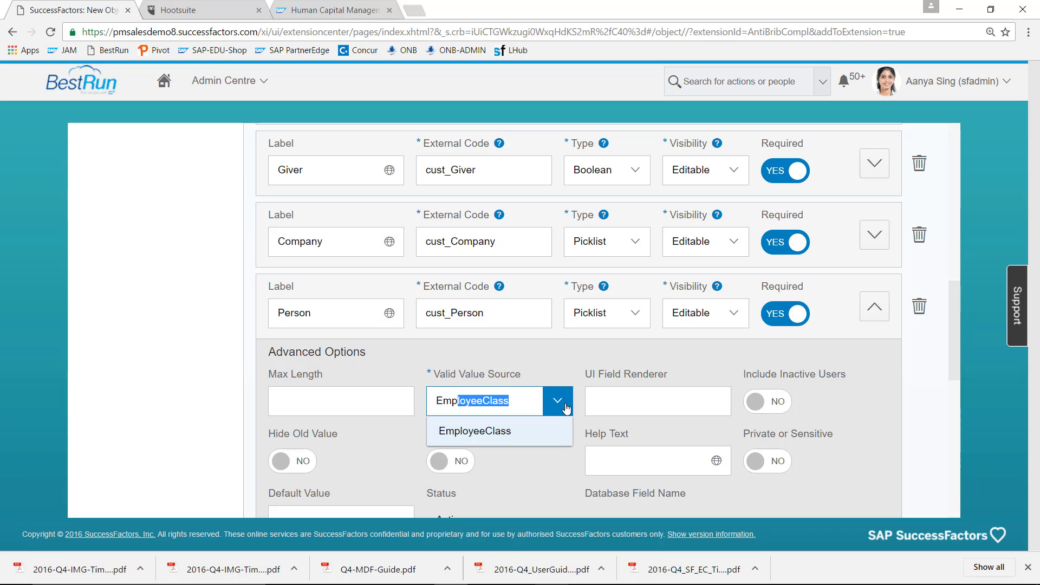
key("BackSpace")
key("BackSpace")
key("BackSpace")
key("BackSpace")
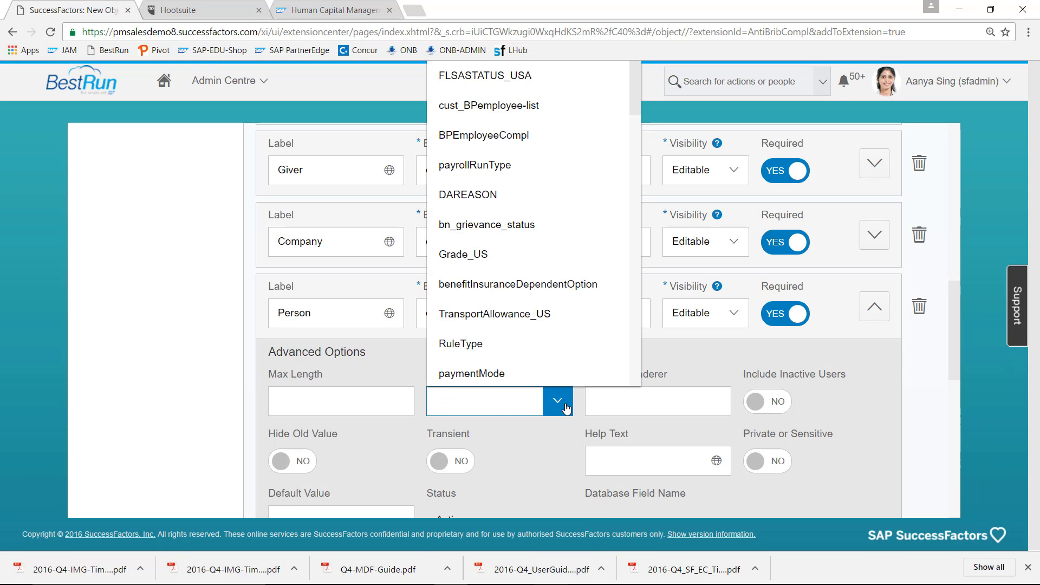
type("BPEmployeeCompl")
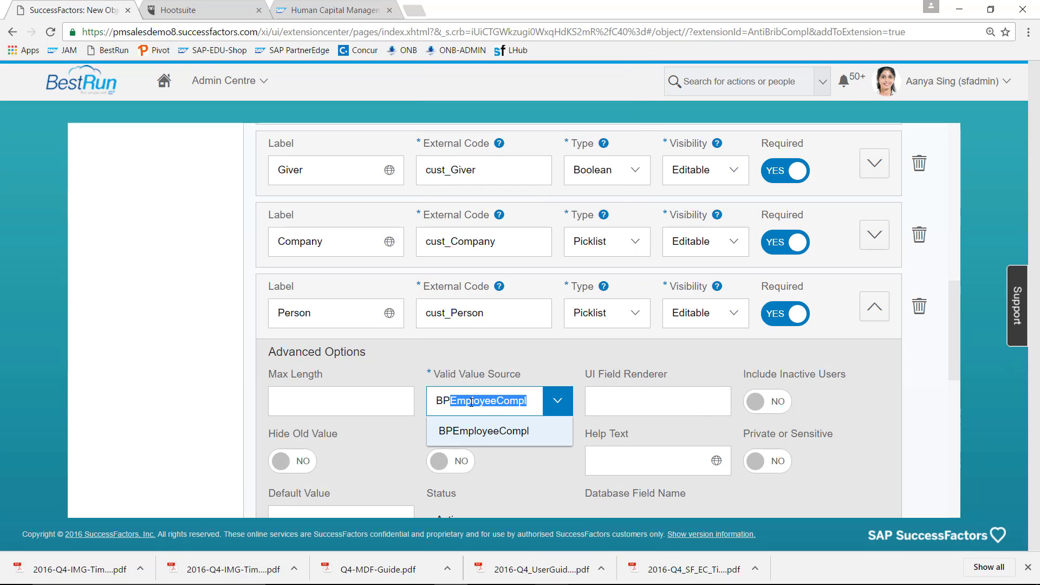
left_click(485, 435)
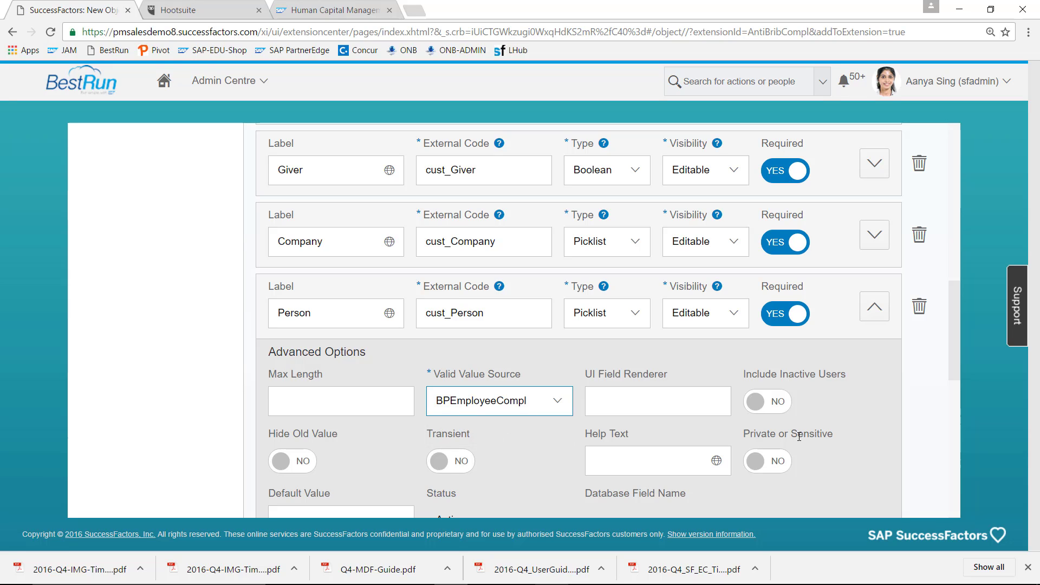
left_click(874, 307)
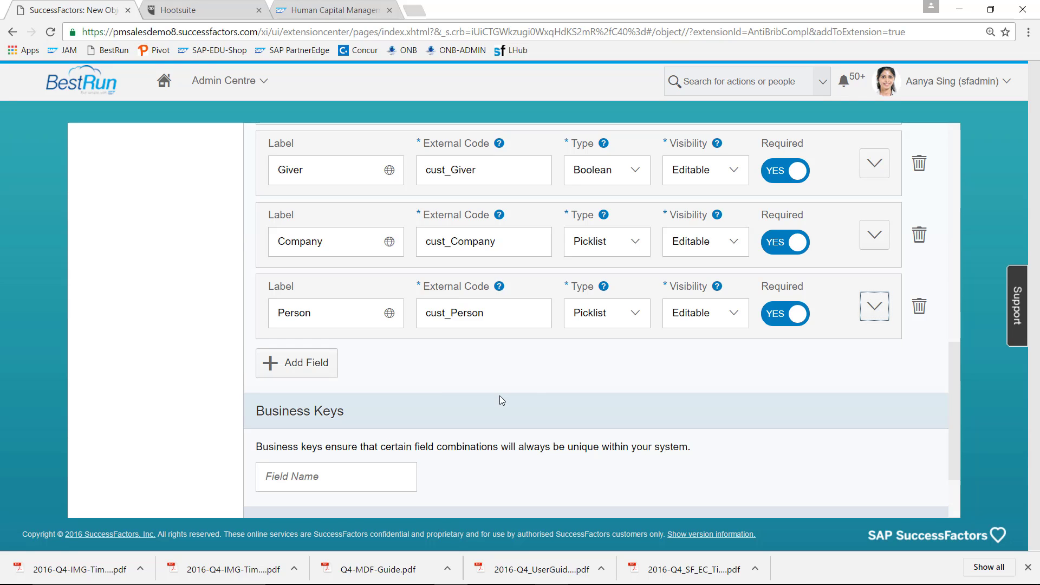
- Add a Comment field with external code Comment and type CLOB, leaving it optional
left_click(318, 365)
left_click(316, 385)
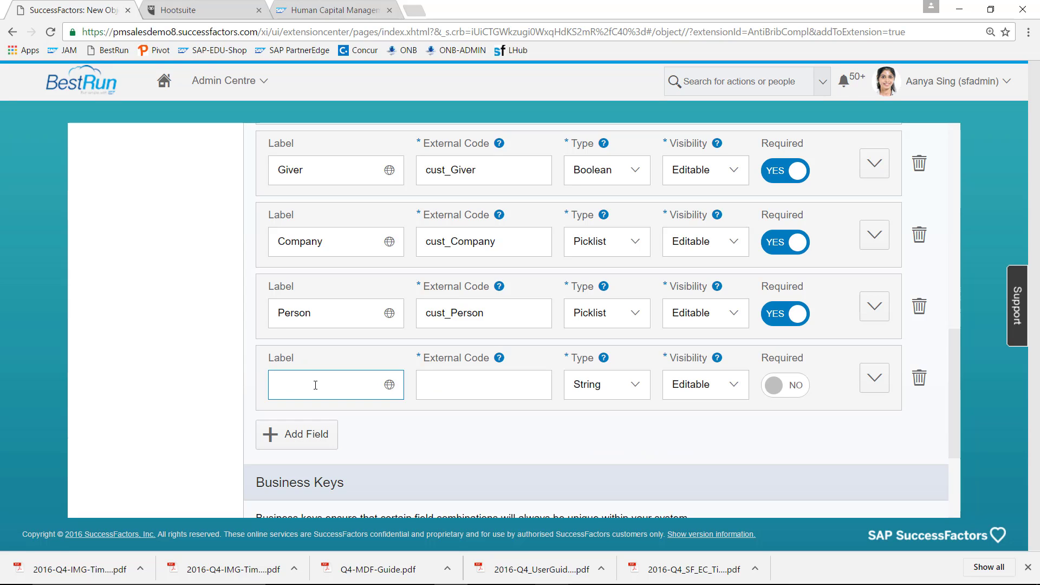
type("Comment")
key("Tab")
left_click(459, 392)
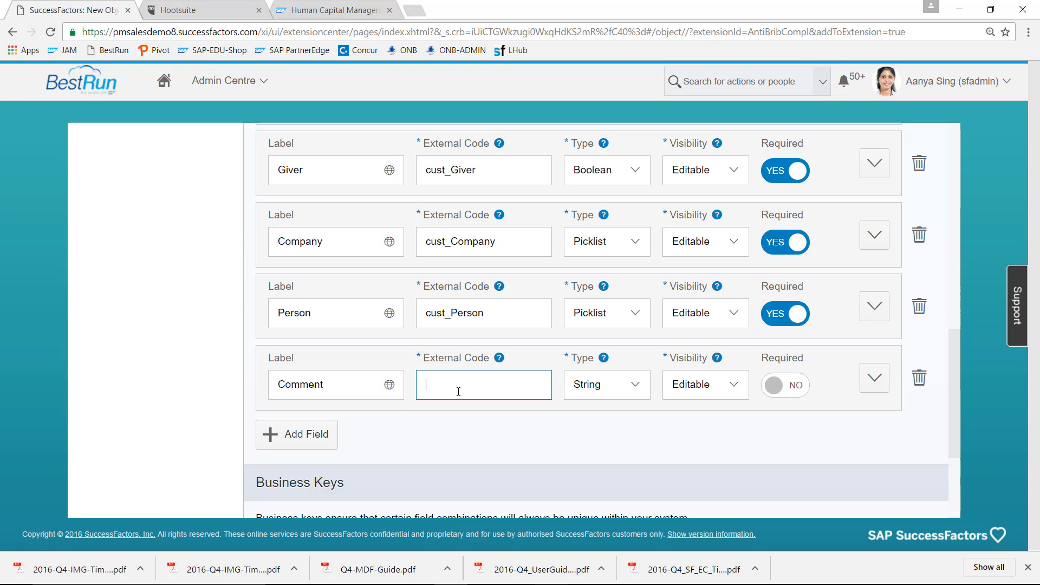
type("Comment")
left_click(635, 392)
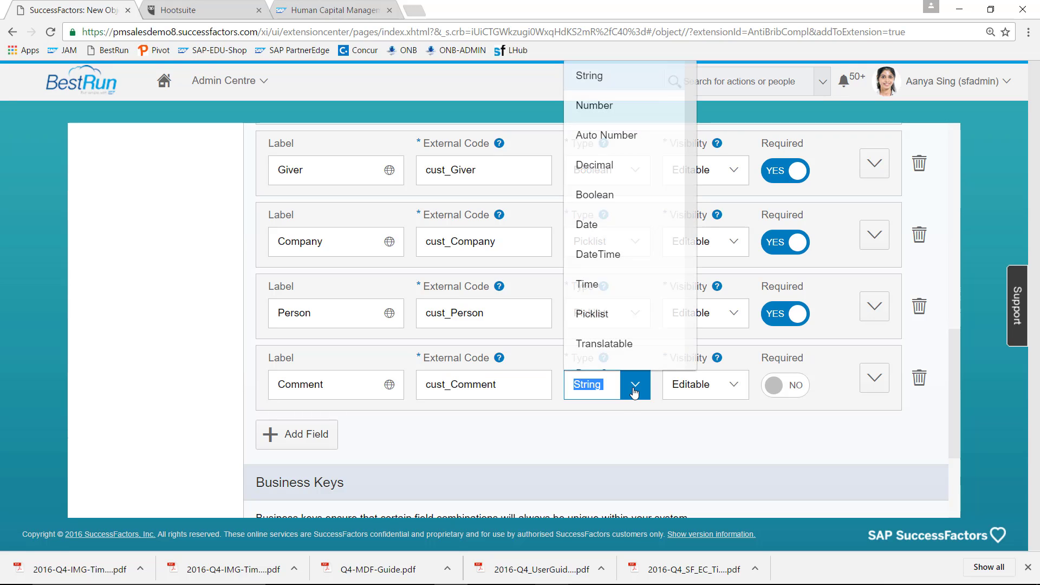
left_click_drag(694, 225, 693, 355)
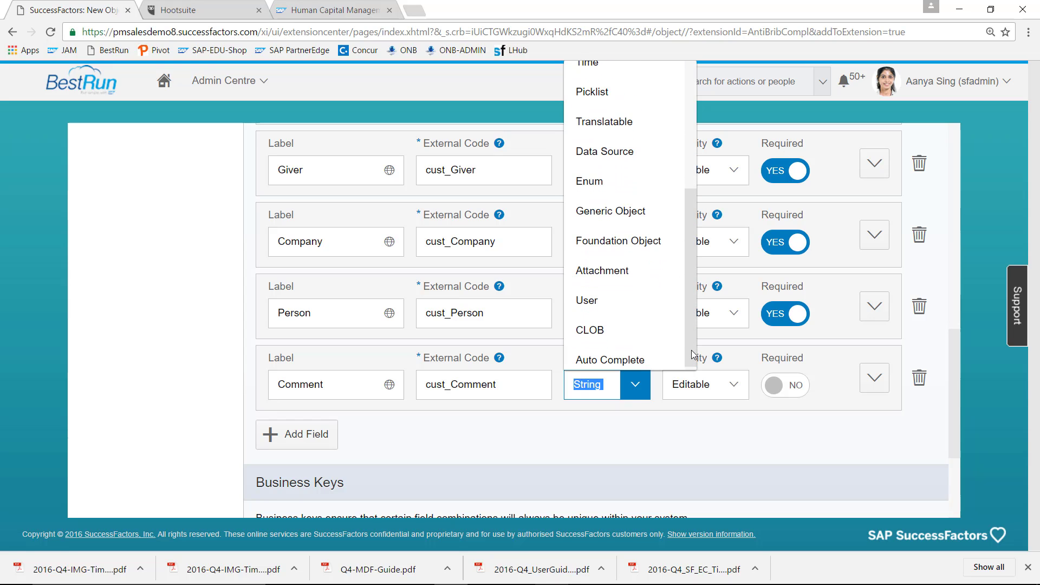
left_click(629, 338)
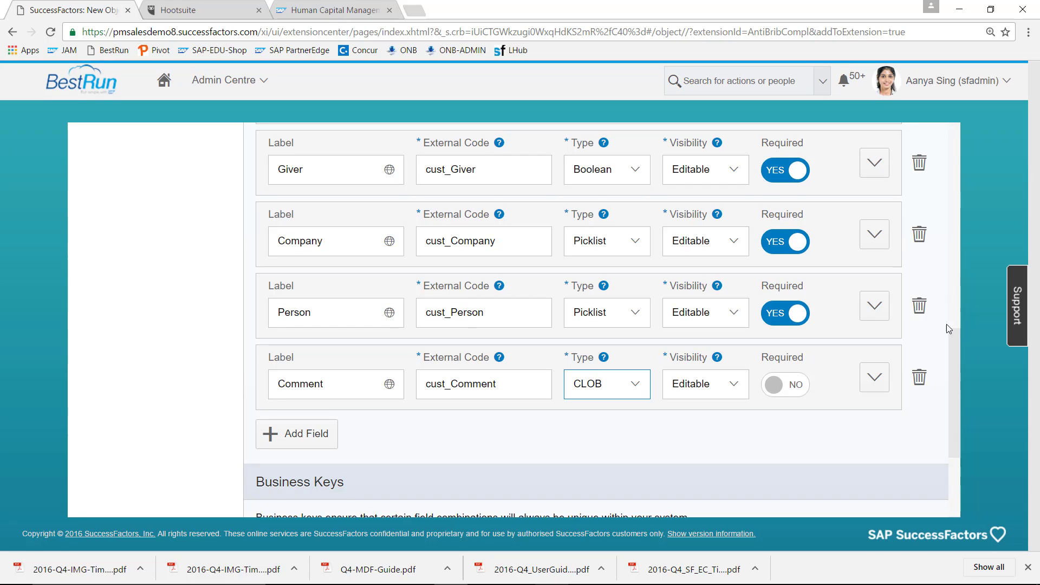
left_click_drag(954, 355, 954, 175)
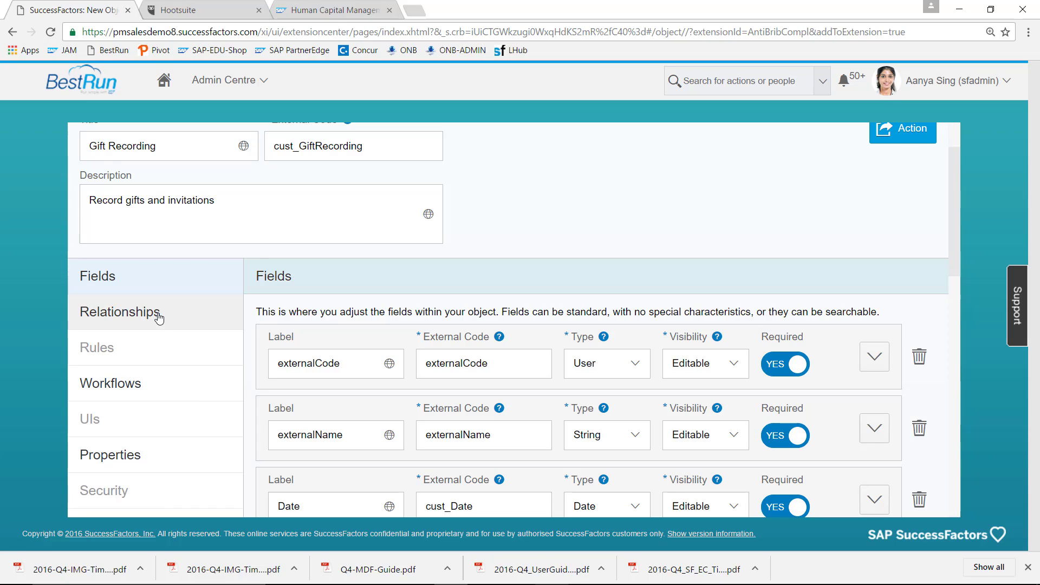
- Go to Gift Recording's Workflows section and create a new blank workflow
left_click(150, 385)
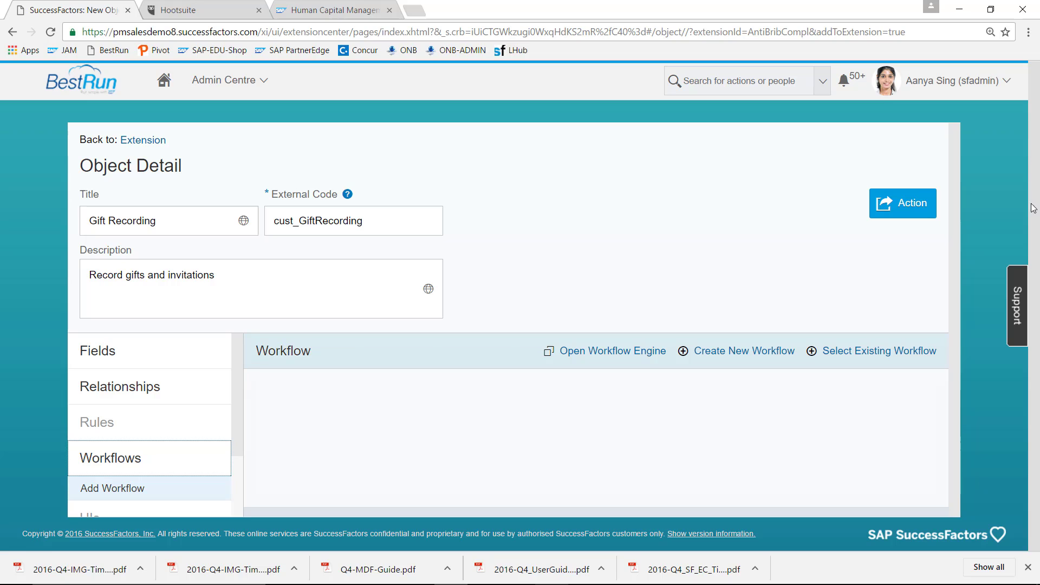
left_click(757, 358)
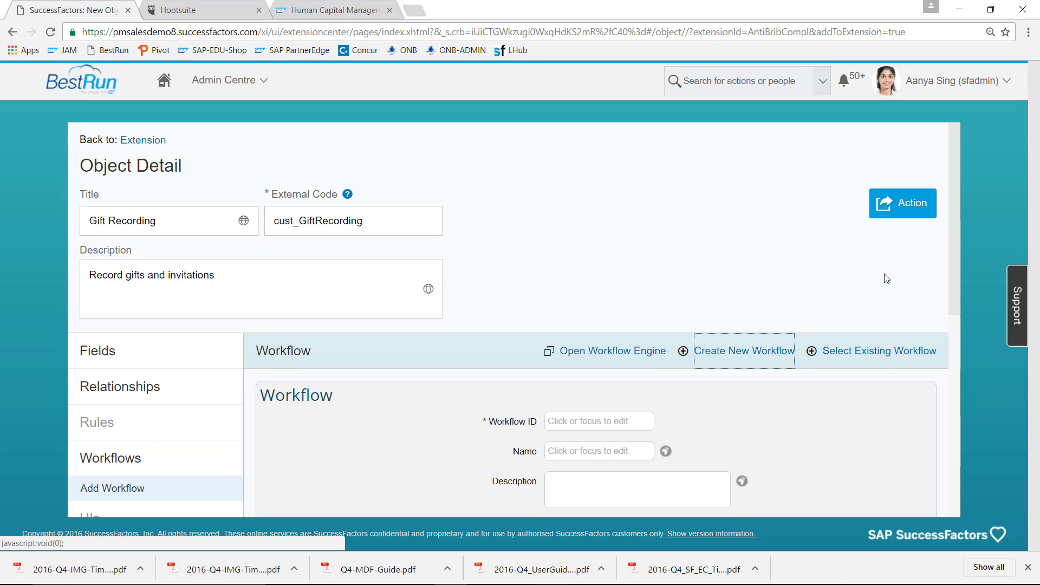
- Enter workflow ID GiftRecording, name Gift Recording and description 'Recording Gifts etc'
left_click(614, 424)
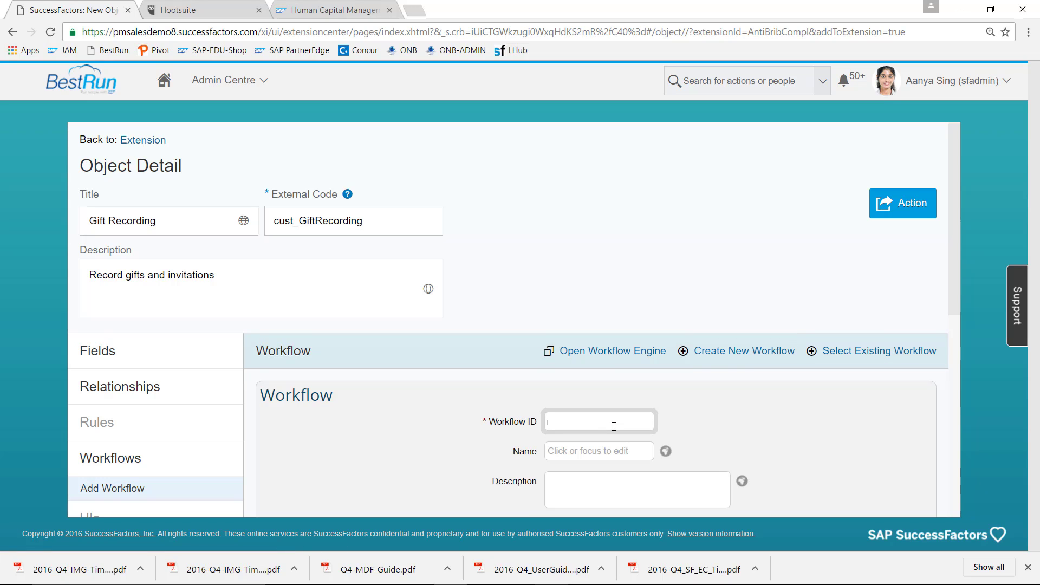
type("GiftRecording")
left_click(603, 453)
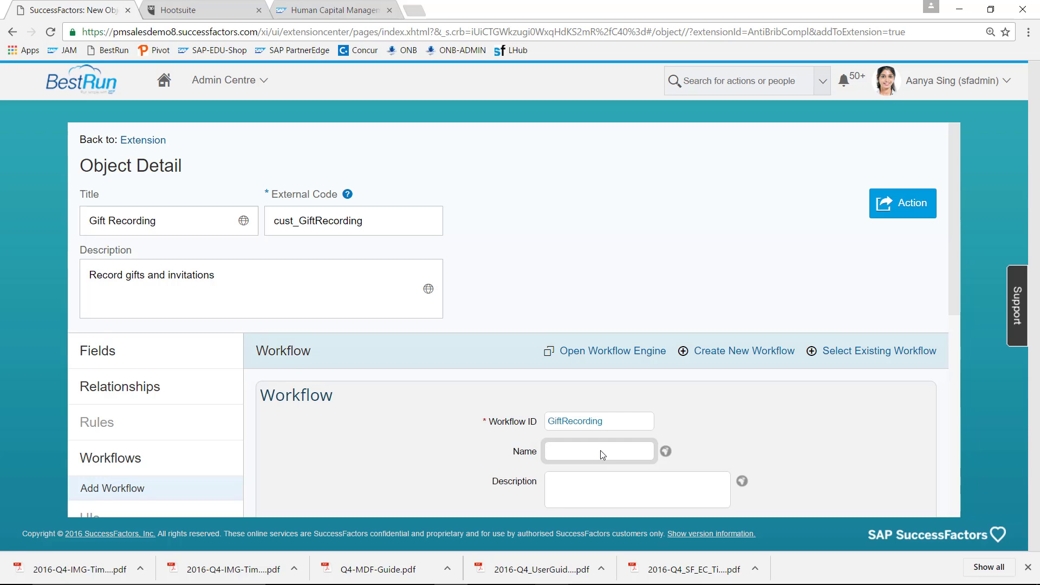
type("Gift Recording")
left_click(591, 489)
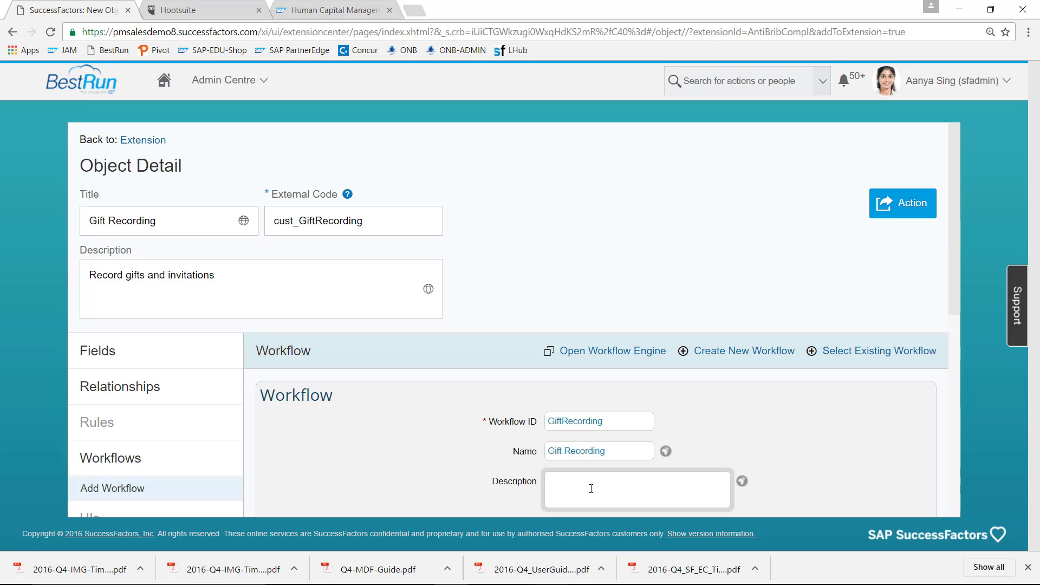
type("Red")
type("ording Gifts etc")
- Set Remind In Days to 5 and keep Is Delegate Supported at No
scroll(955, 256, "down", 2)
scroll(954, 343, "down", 2)
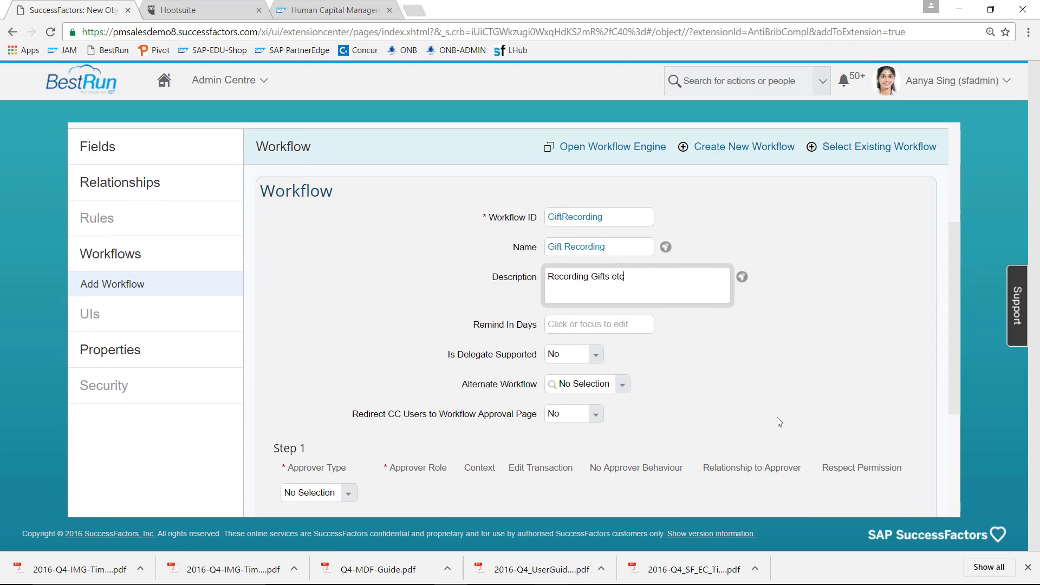
left_click(626, 323)
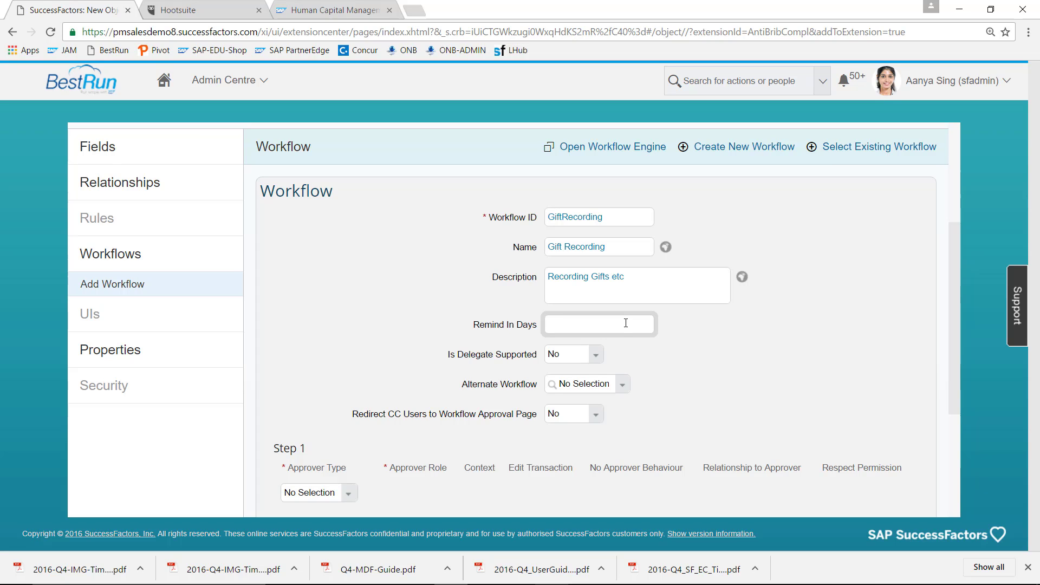
type("5")
left_click(596, 358)
left_click(639, 354)
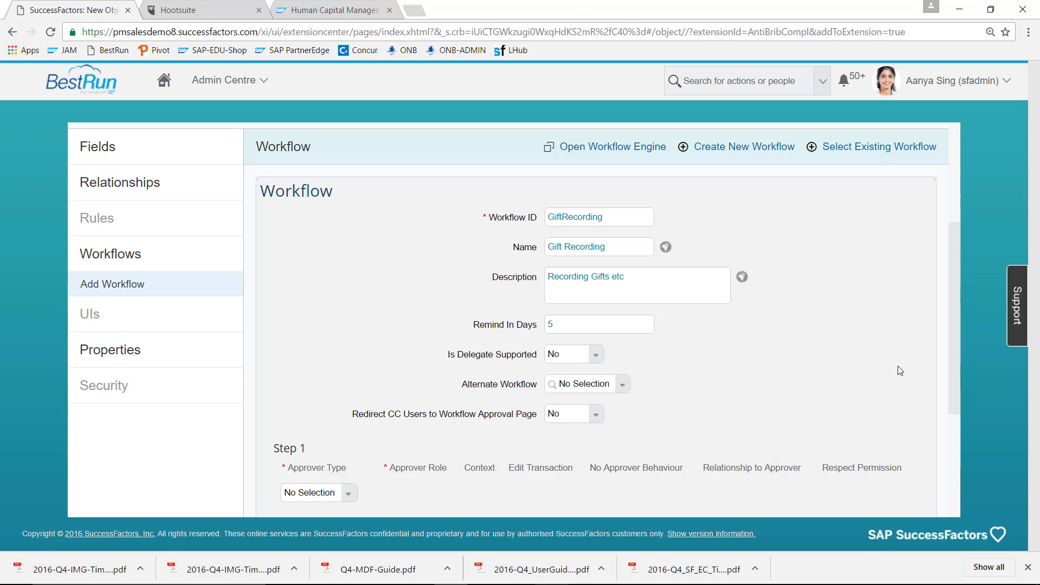
left_click_drag(954, 322, 958, 398)
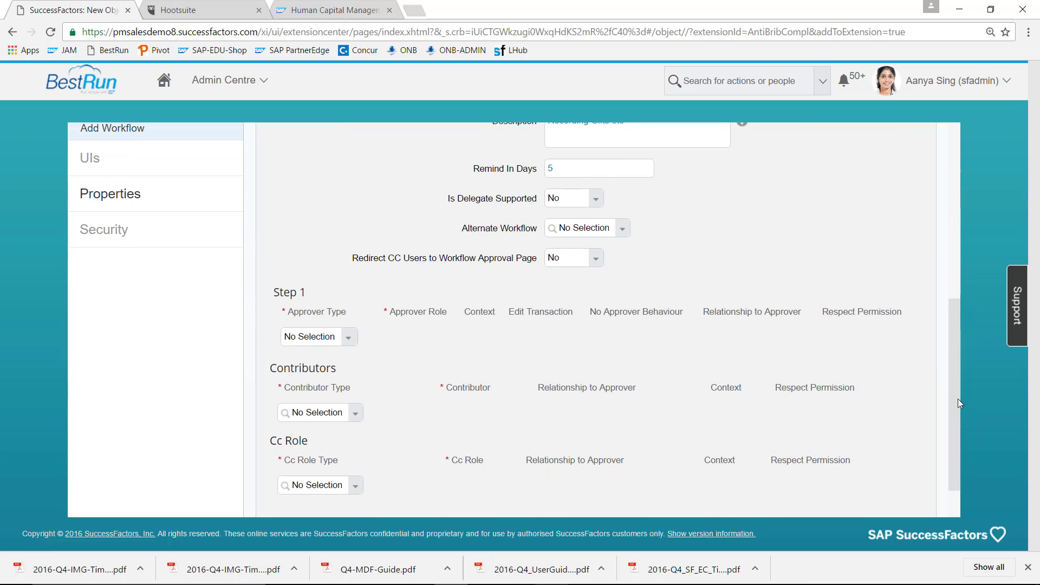
- Make Step 1's approver type Role with Manager as the approver role
left_click(349, 341)
left_click(325, 371)
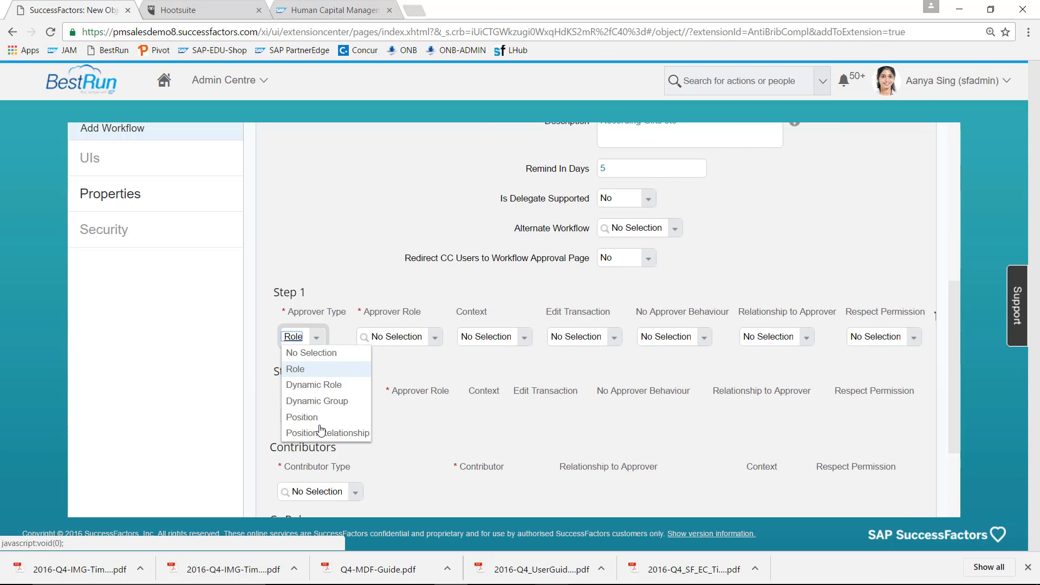
left_click(445, 346)
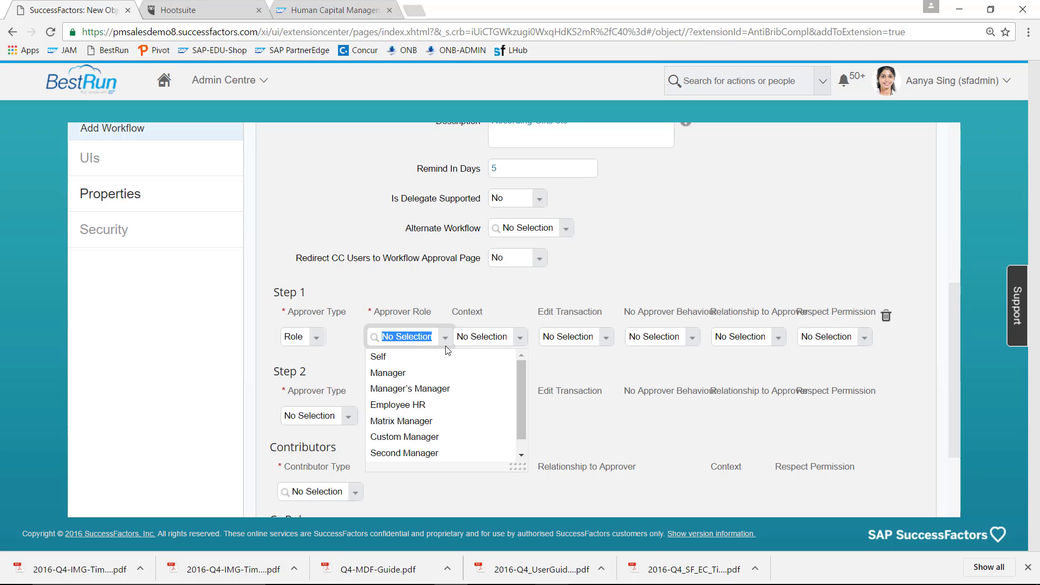
left_click(425, 373)
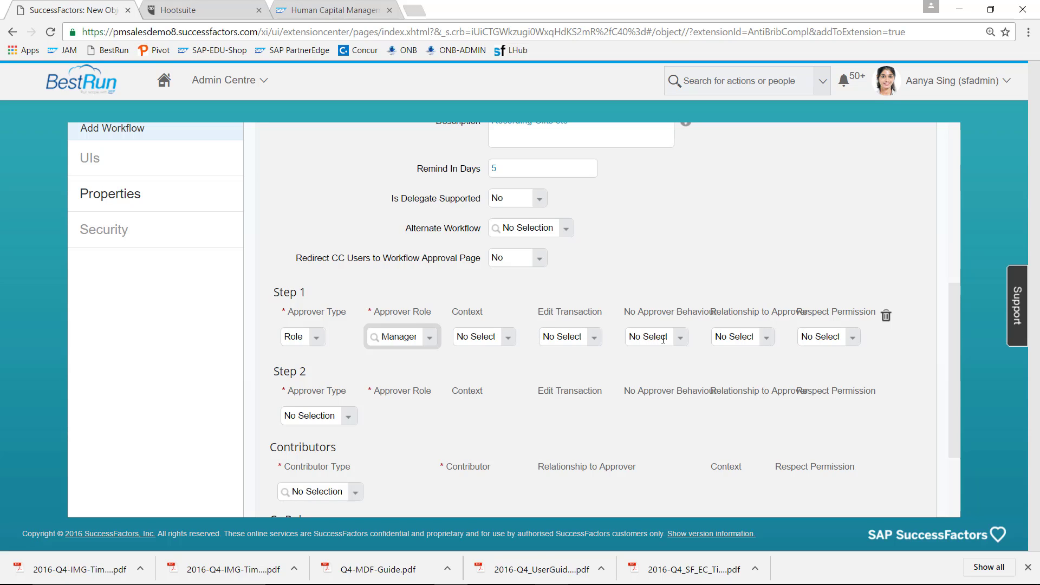
- Set Step 1 to Source context, No Edit, Stop the Workflow, Employee relationship, Respect Permission No
left_click(508, 340)
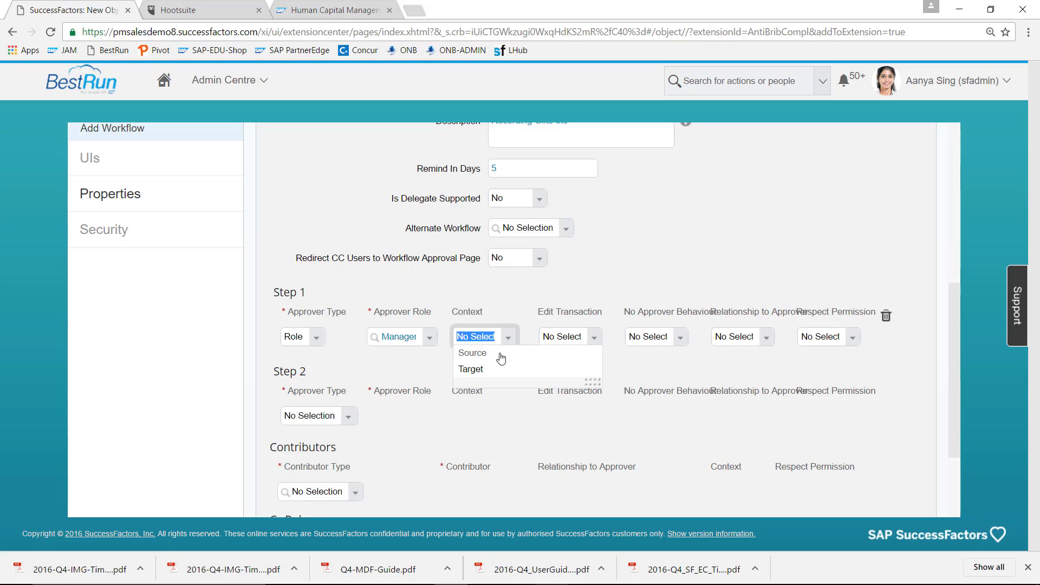
left_click(497, 358)
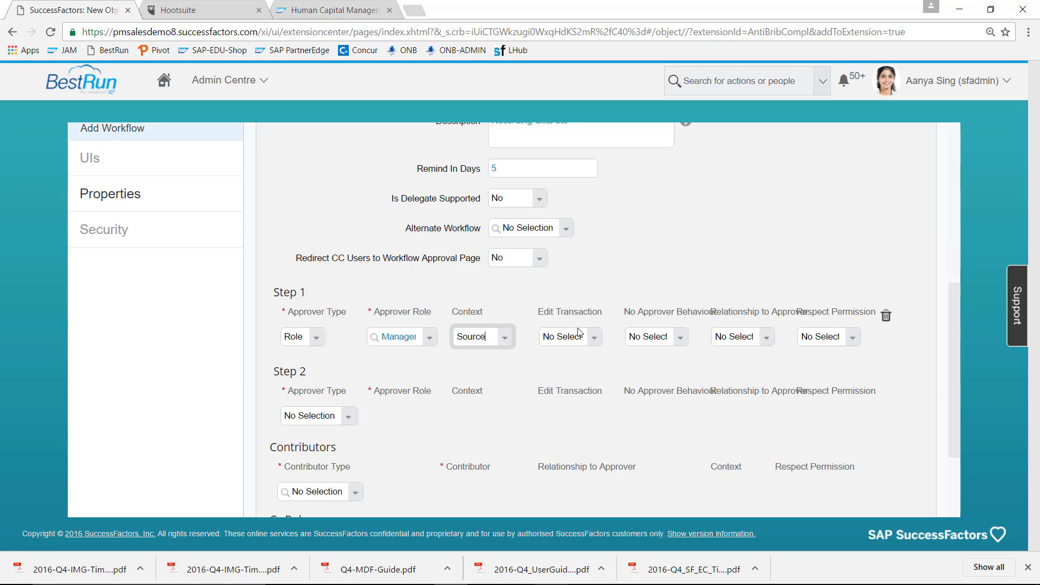
left_click(595, 339)
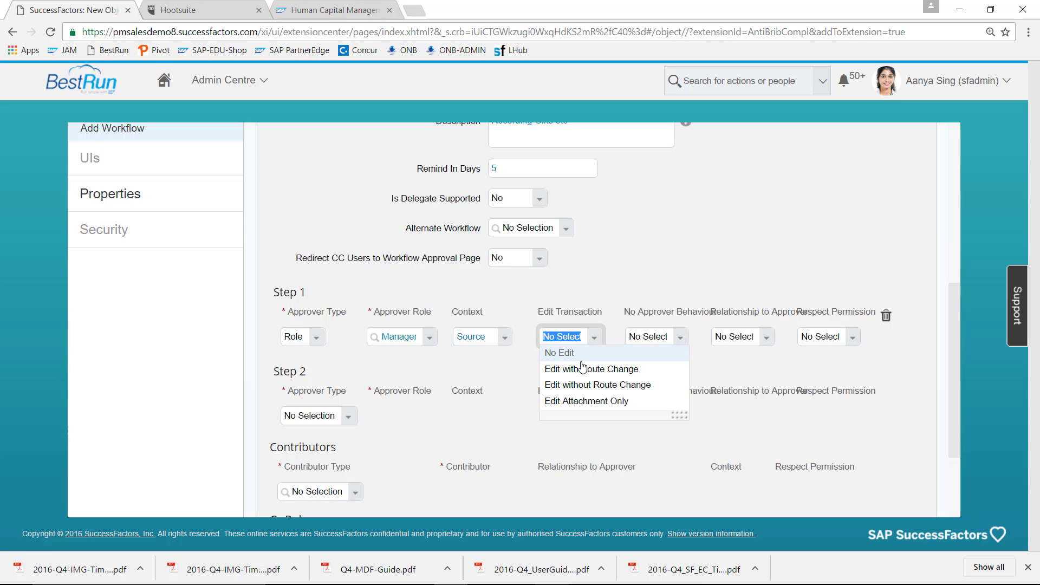
left_click(582, 358)
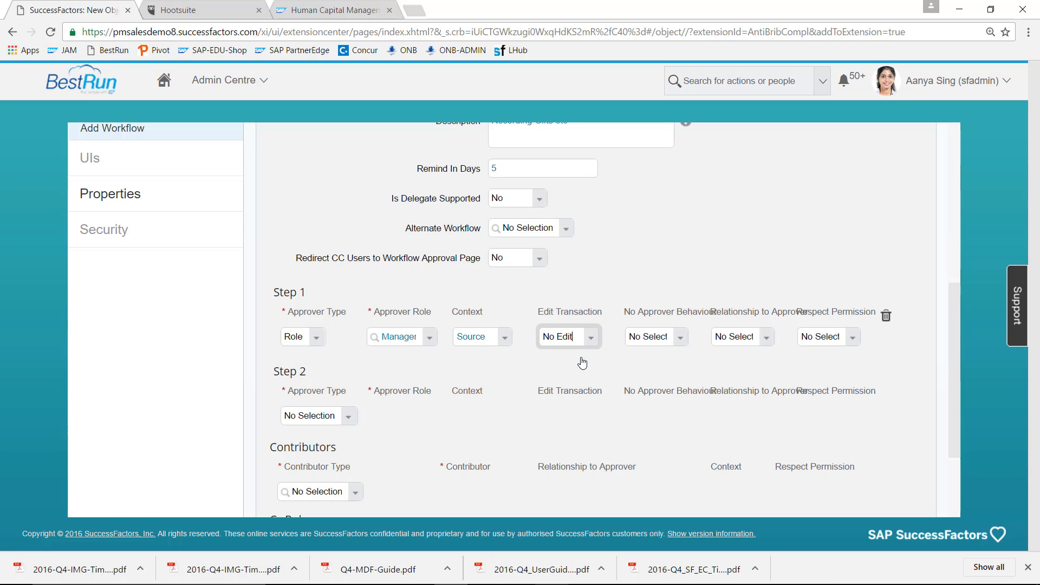
left_click(679, 340)
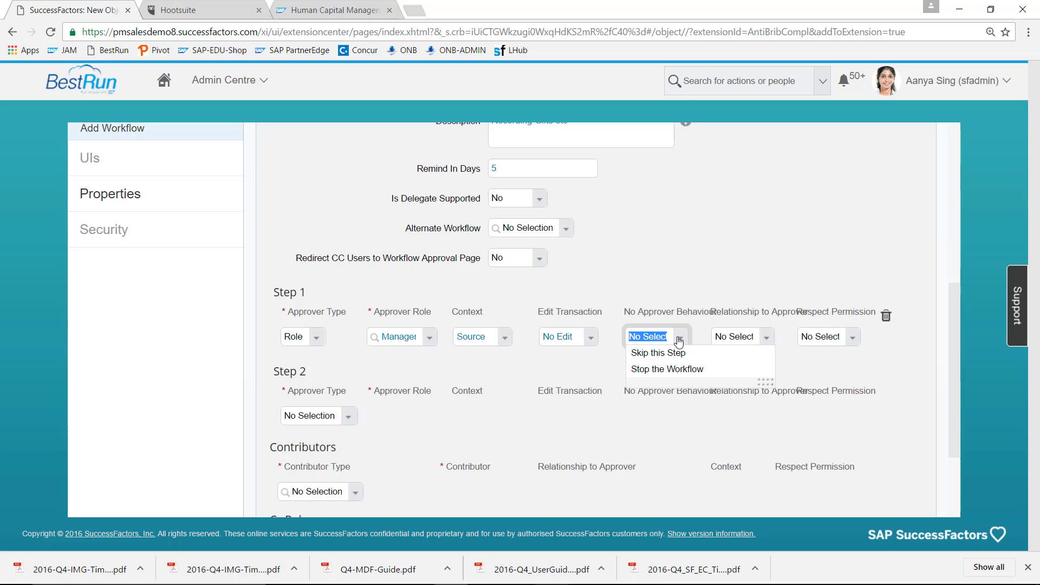
left_click(679, 370)
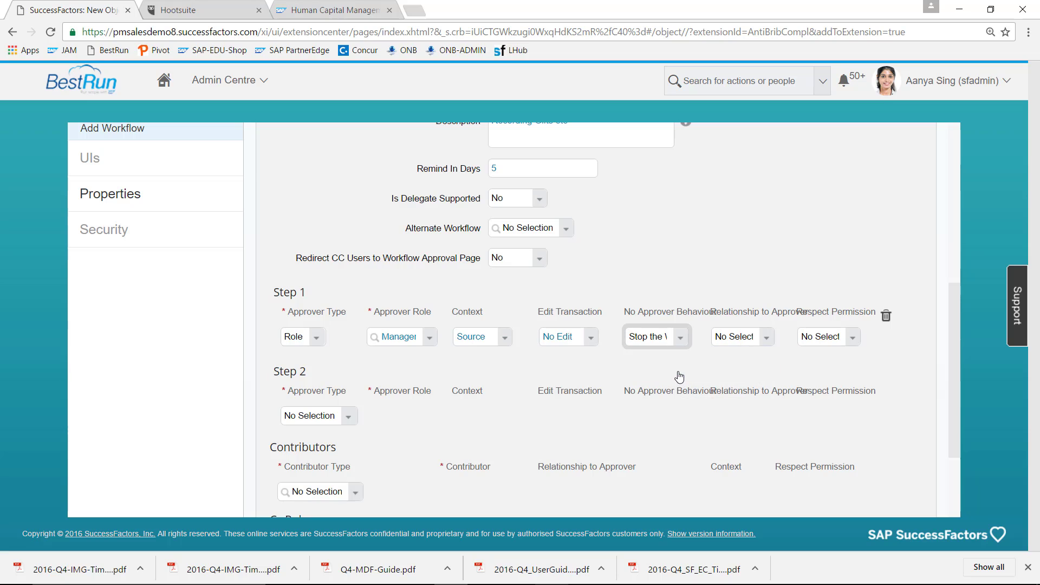
left_click(767, 340)
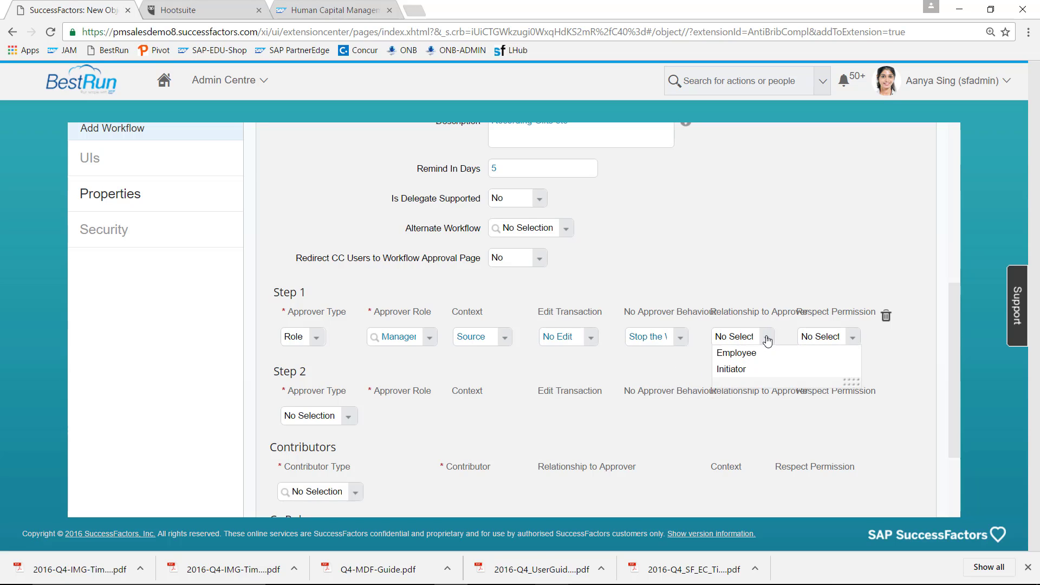
left_click(741, 358)
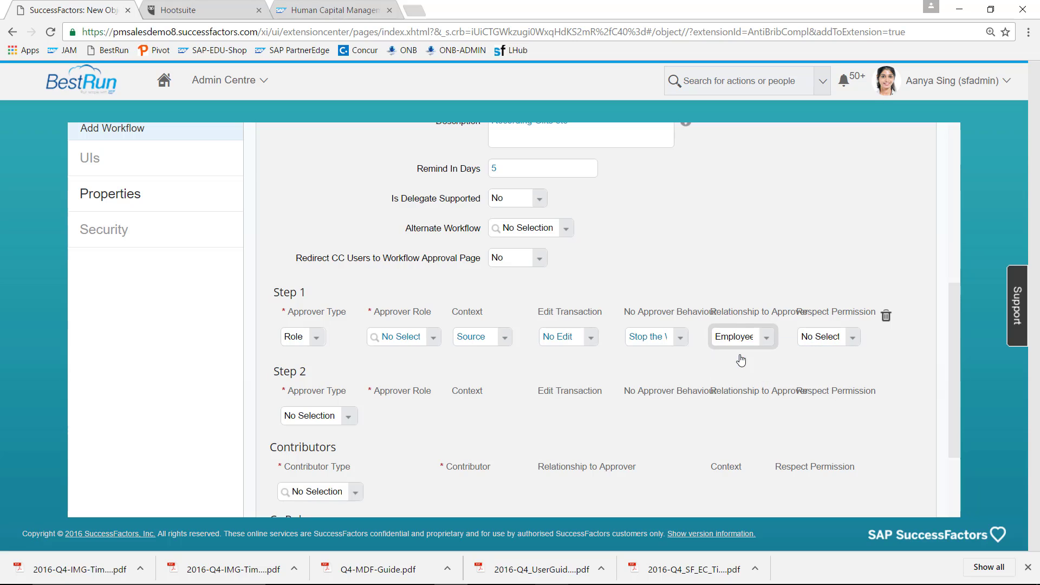
left_click(853, 340)
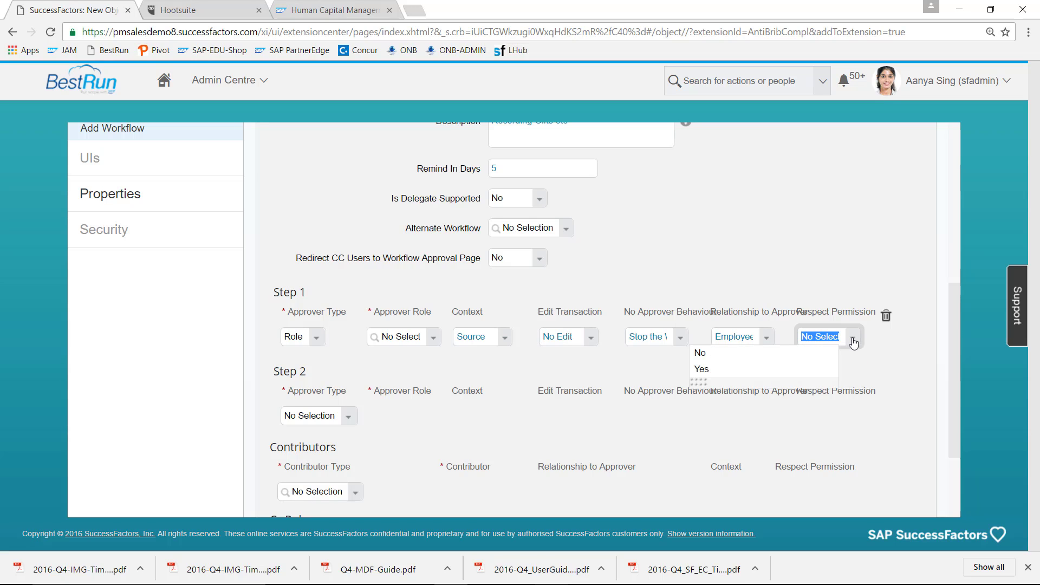
left_click(807, 359)
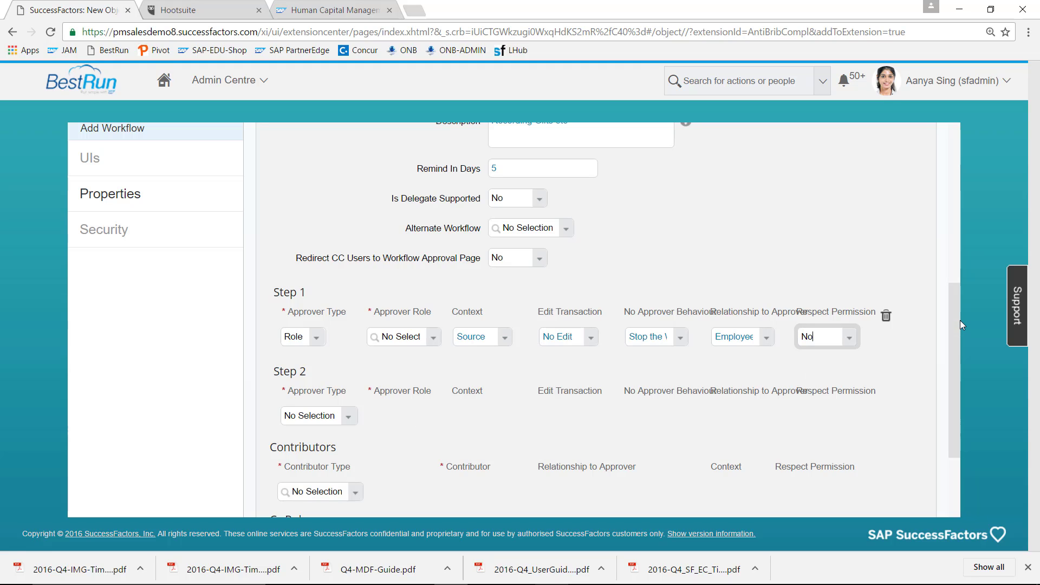
left_click_drag(955, 318, 957, 373)
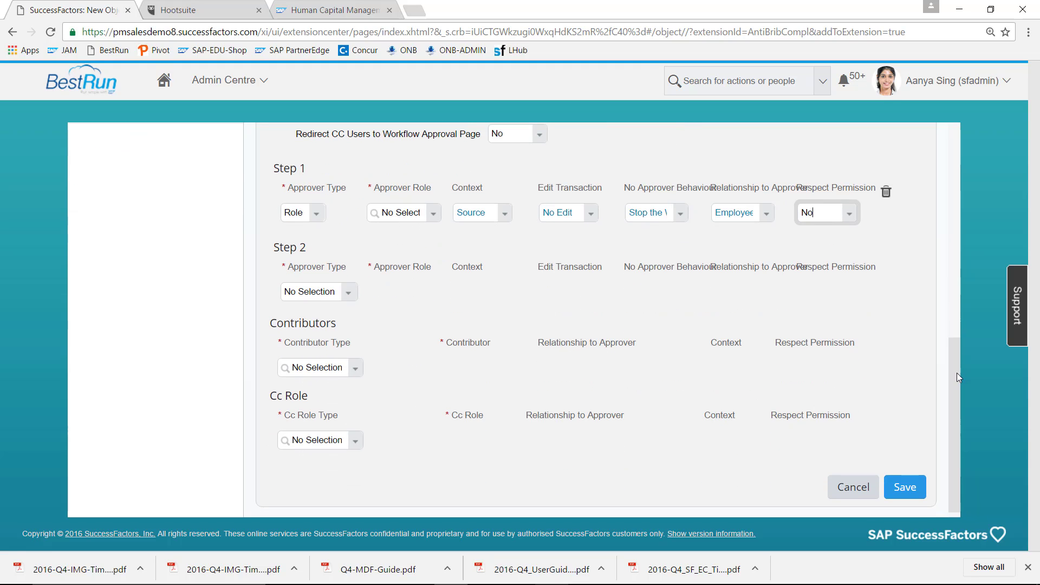
- Add Benefits Admin as a Dynamic Group contributor with Respect Permission set to No
left_click(356, 371)
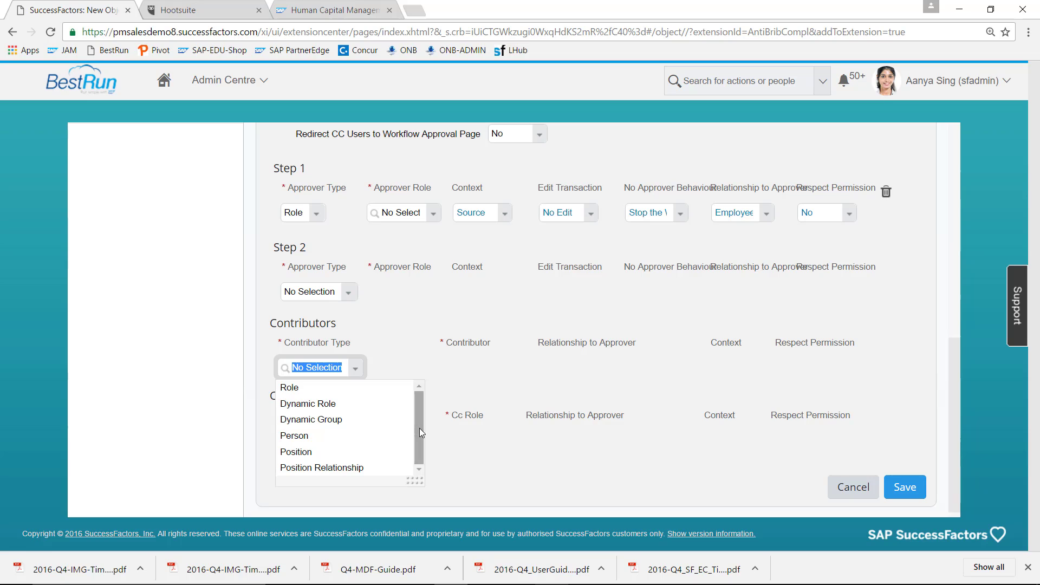
left_click(350, 423)
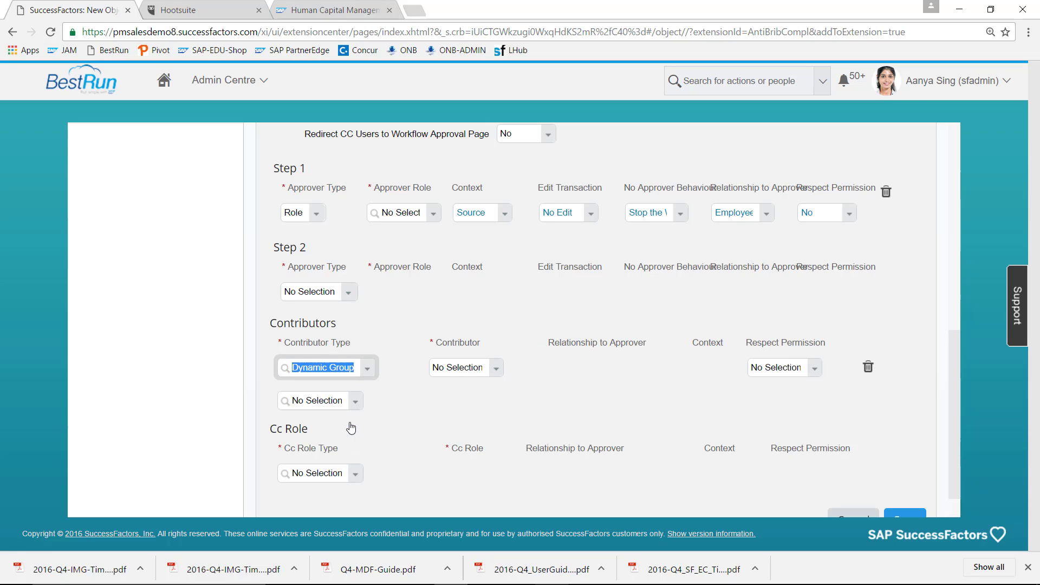
left_click(495, 371)
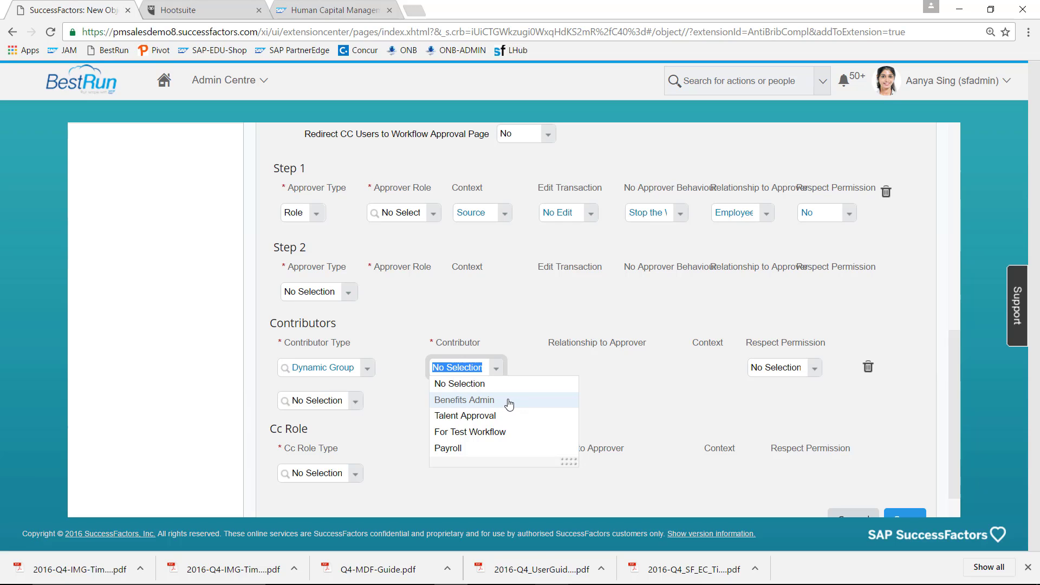
left_click(477, 402)
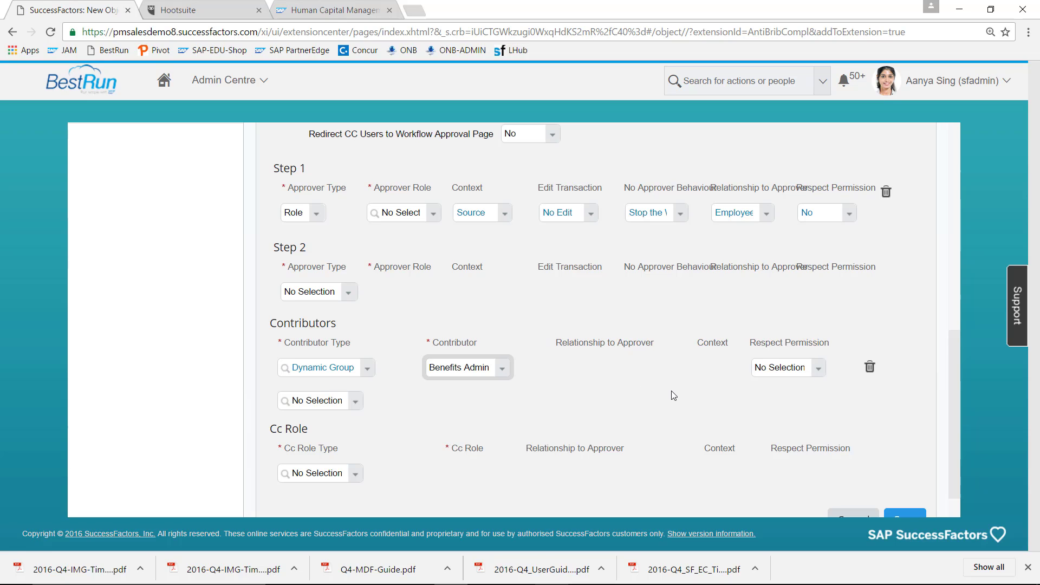
left_click(820, 372)
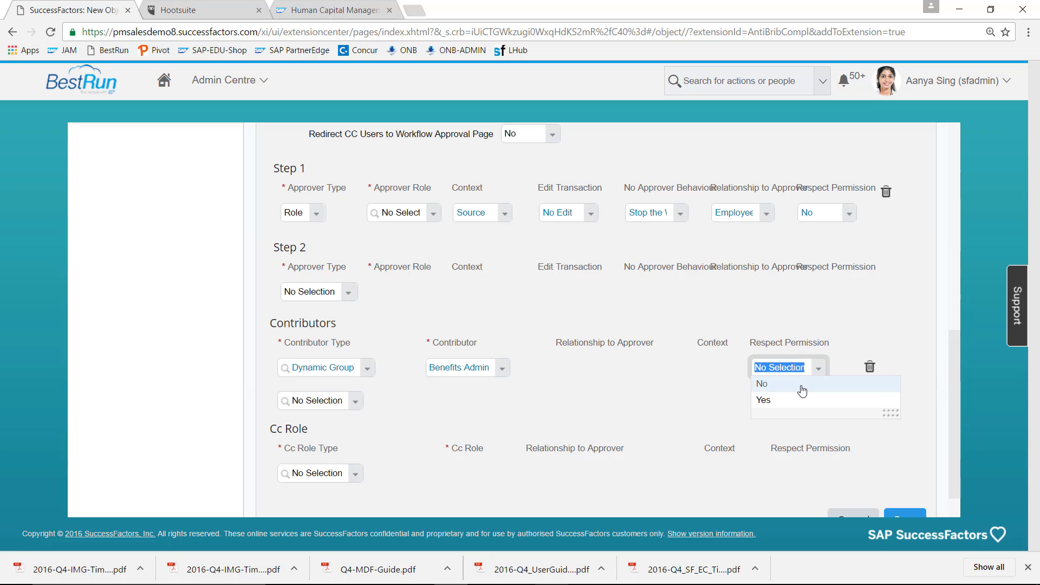
left_click(802, 386)
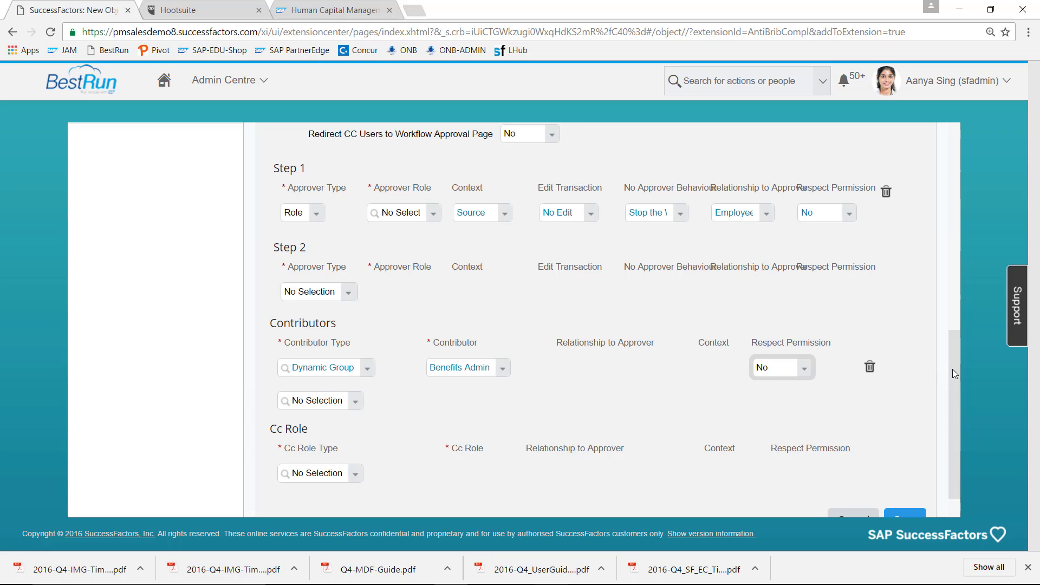
left_click_drag(954, 370, 954, 392)
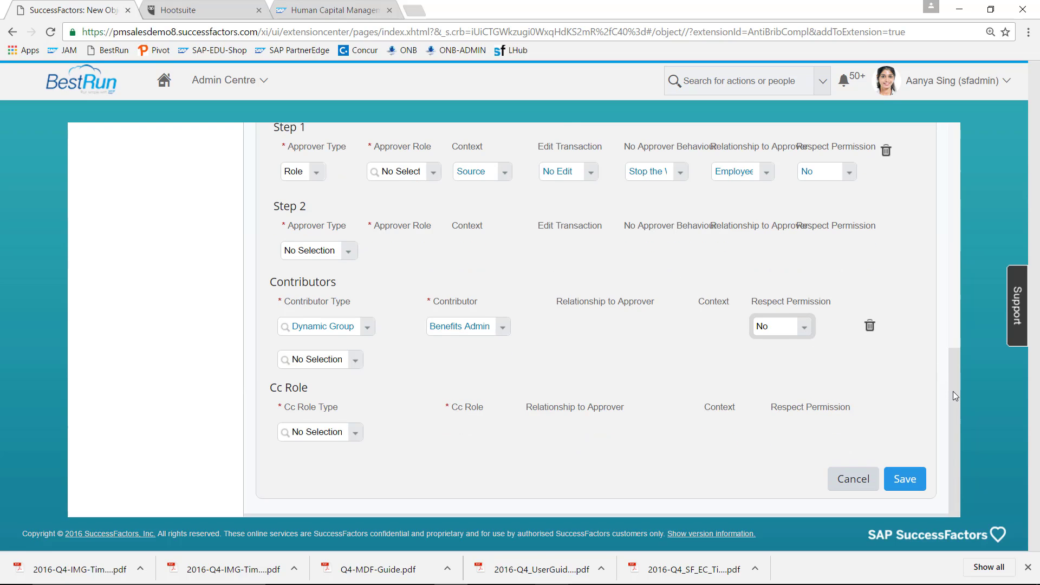
- After the missing approver role error, set Step 1's role to Manager and save the workflow
left_click(904, 478)
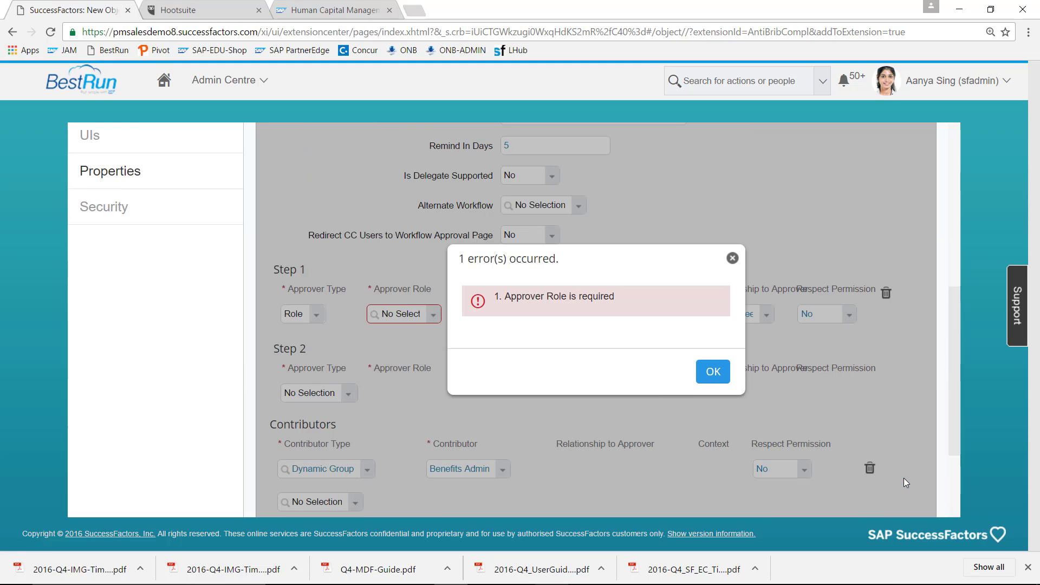
left_click(714, 372)
left_click(434, 315)
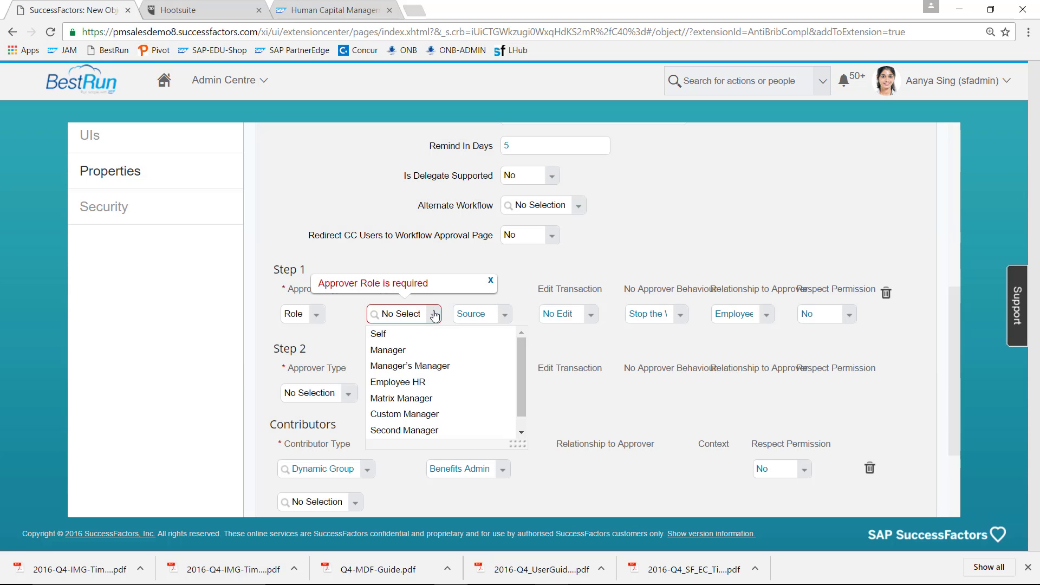
left_click(409, 353)
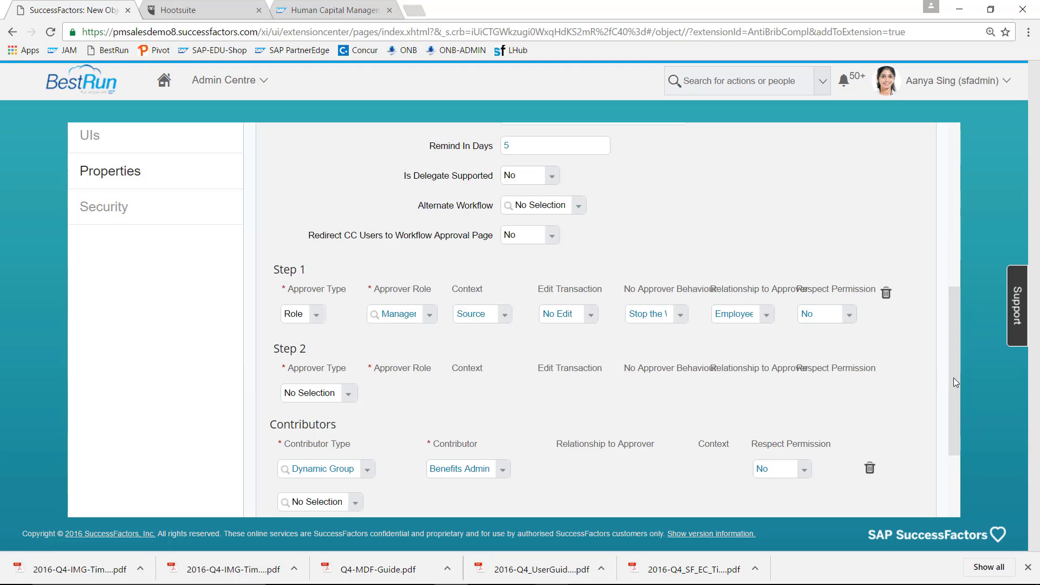
left_click_drag(952, 379, 955, 464)
left_click(912, 480)
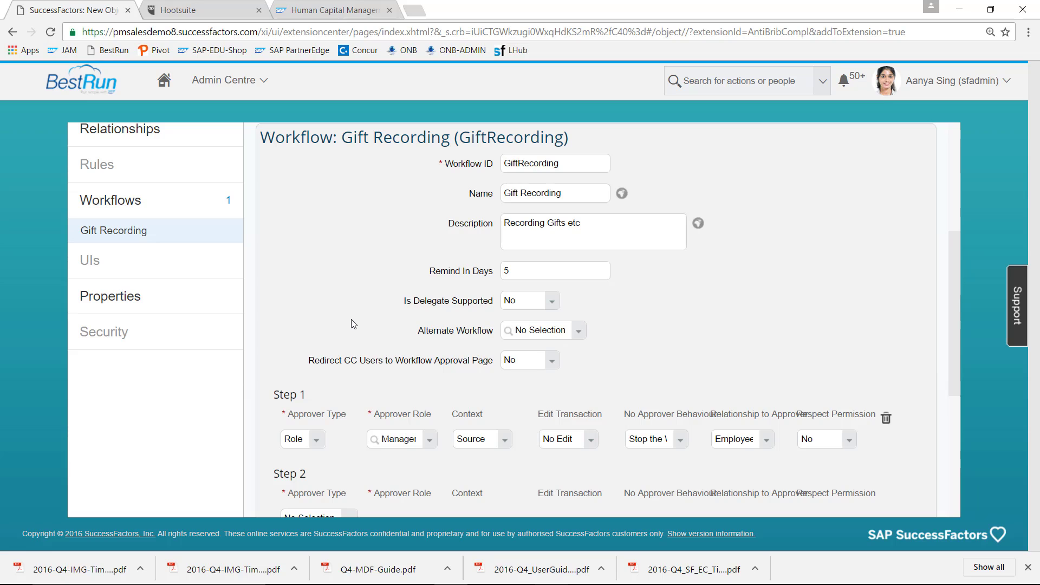
- In Basic Properties, change Gift Recording's Effective Dating to None and confirm the change
left_click(125, 300)
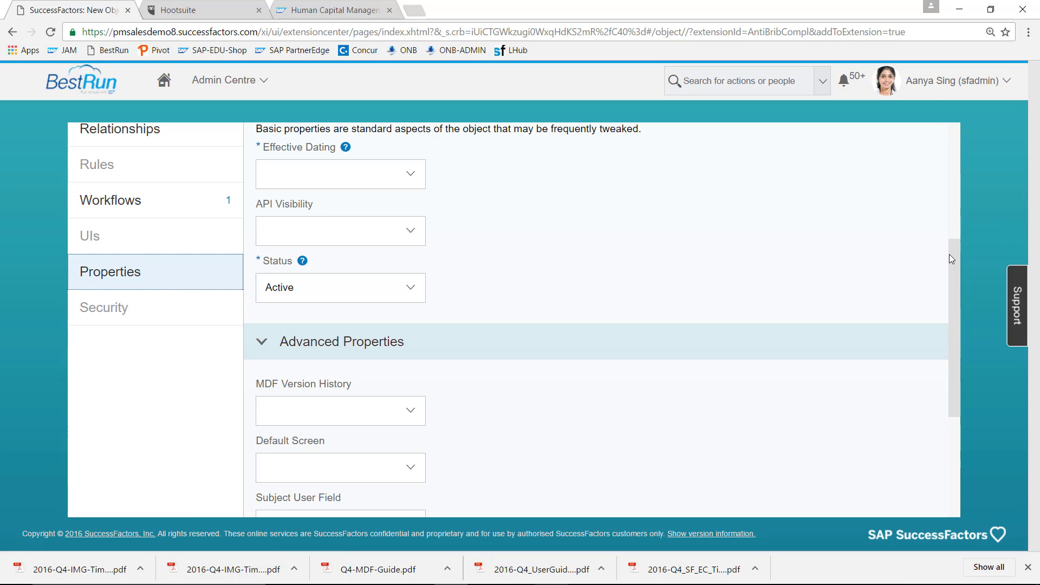
left_click_drag(955, 237, 953, 211)
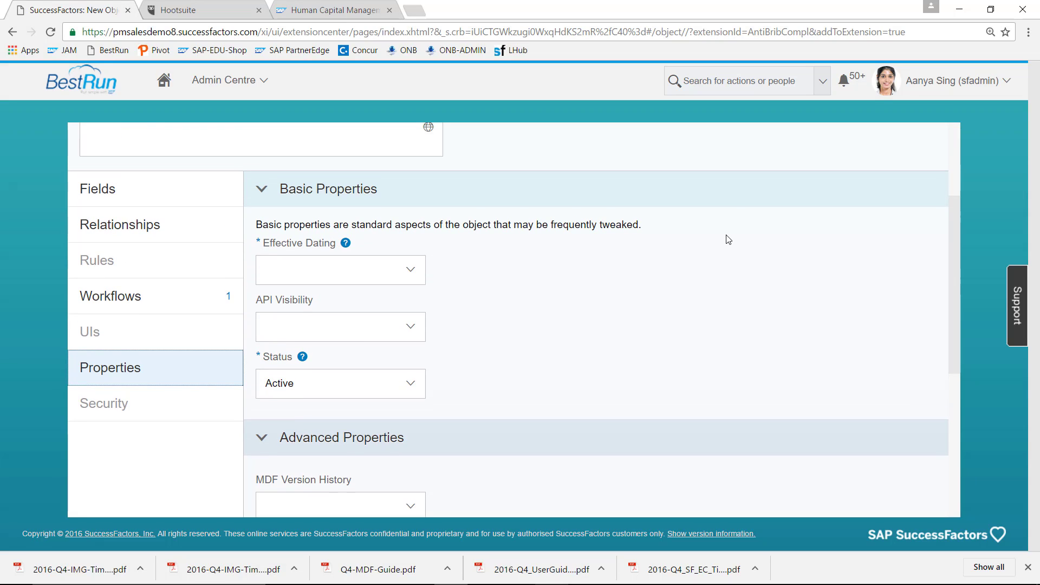
left_click(409, 274)
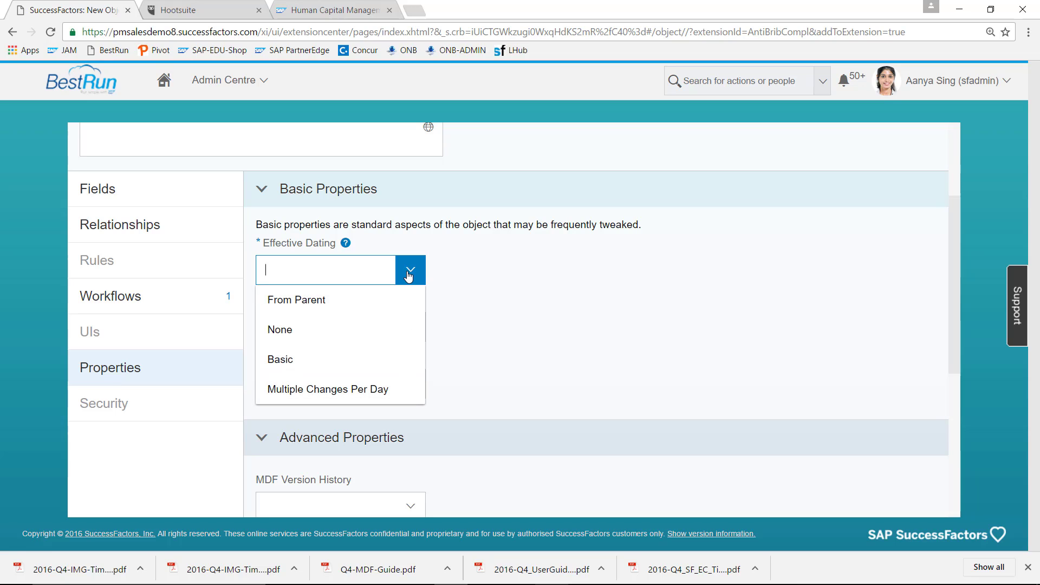
left_click(374, 332)
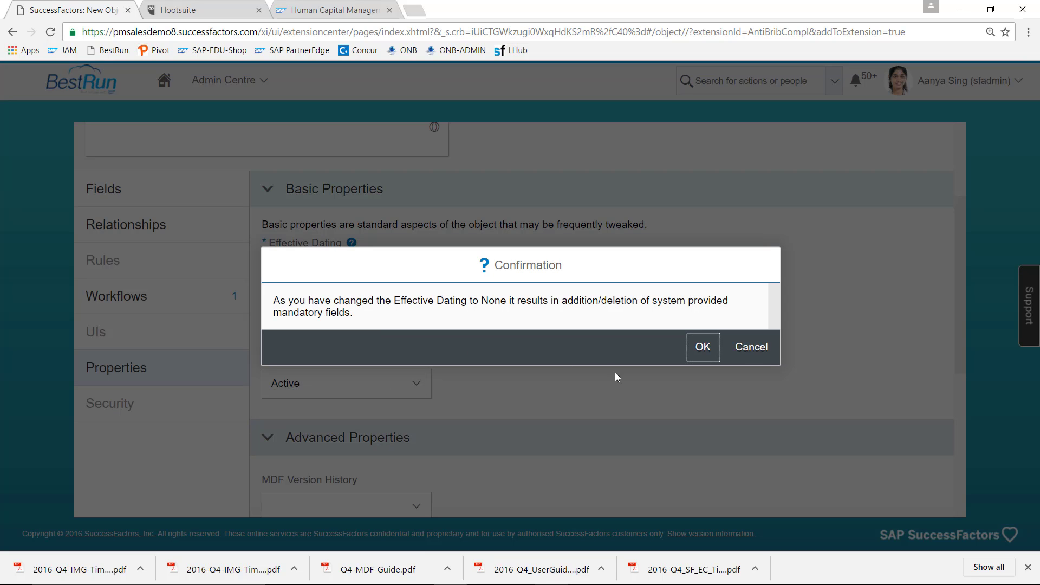
left_click(704, 350)
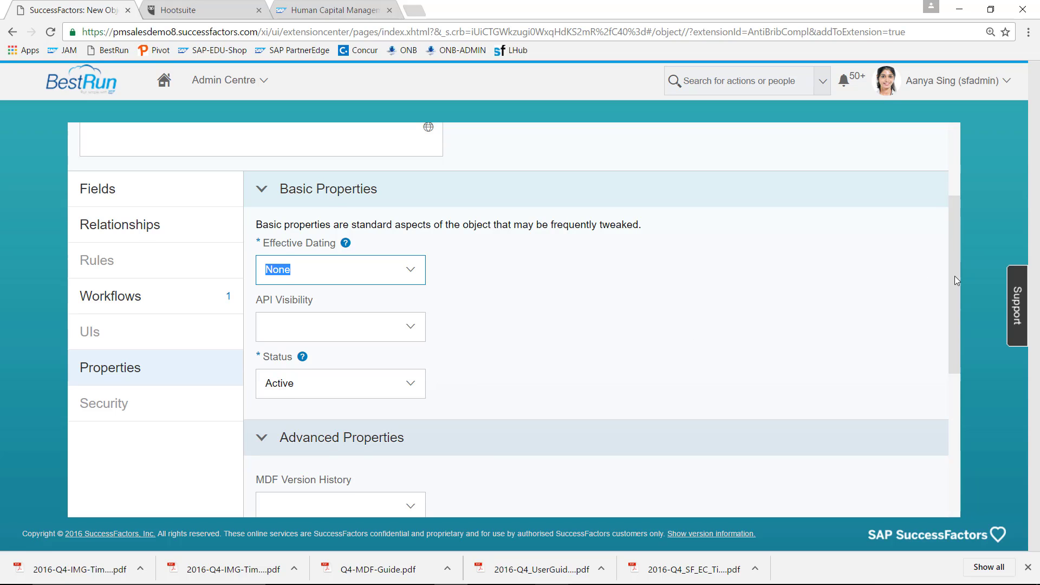
scroll(955, 275, "down", 4)
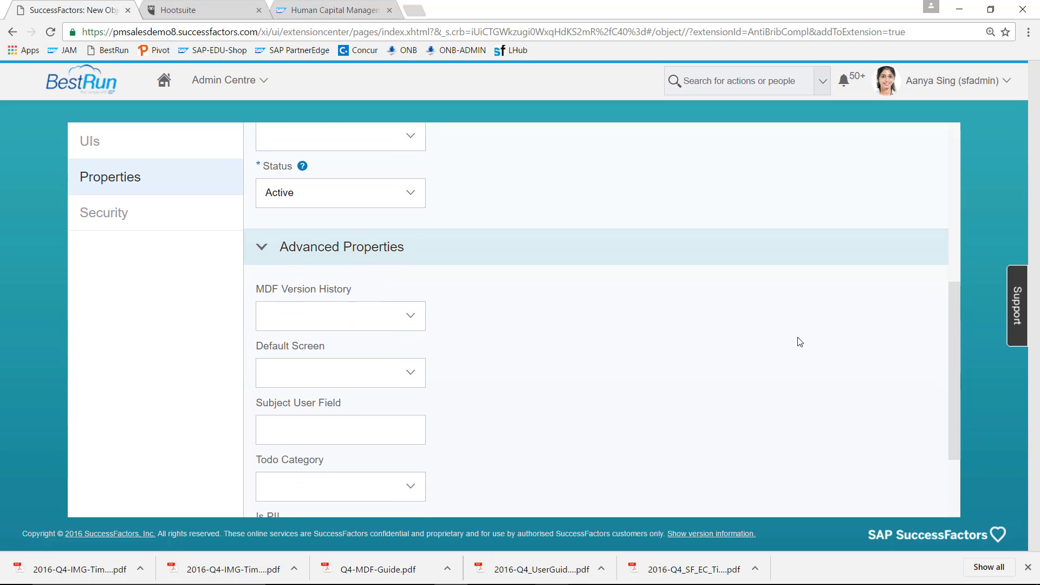
- Set MDF Version History to Complete History and Subject User Field to ExternalCode
left_click(412, 320)
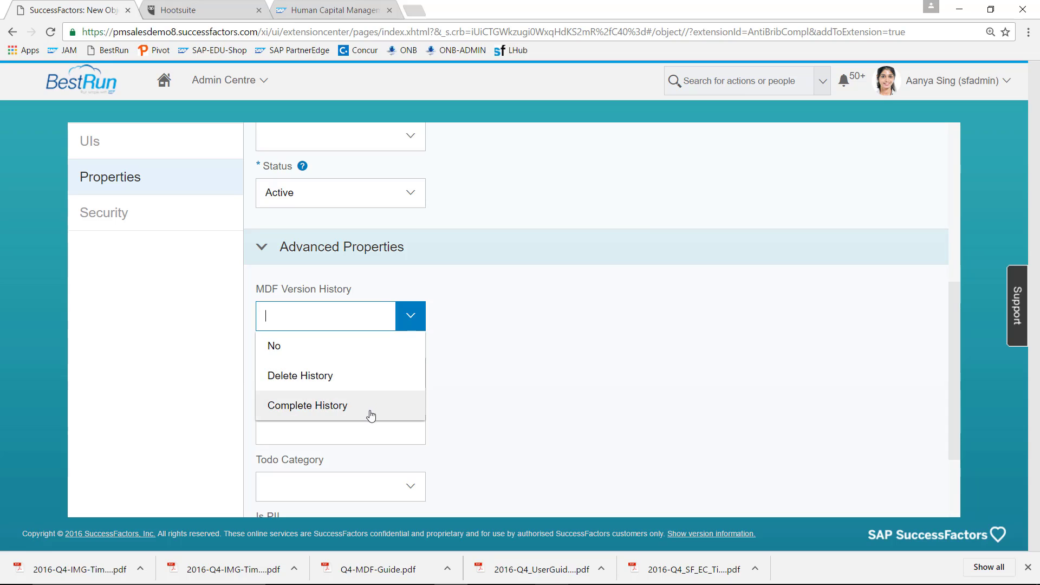
left_click(371, 416)
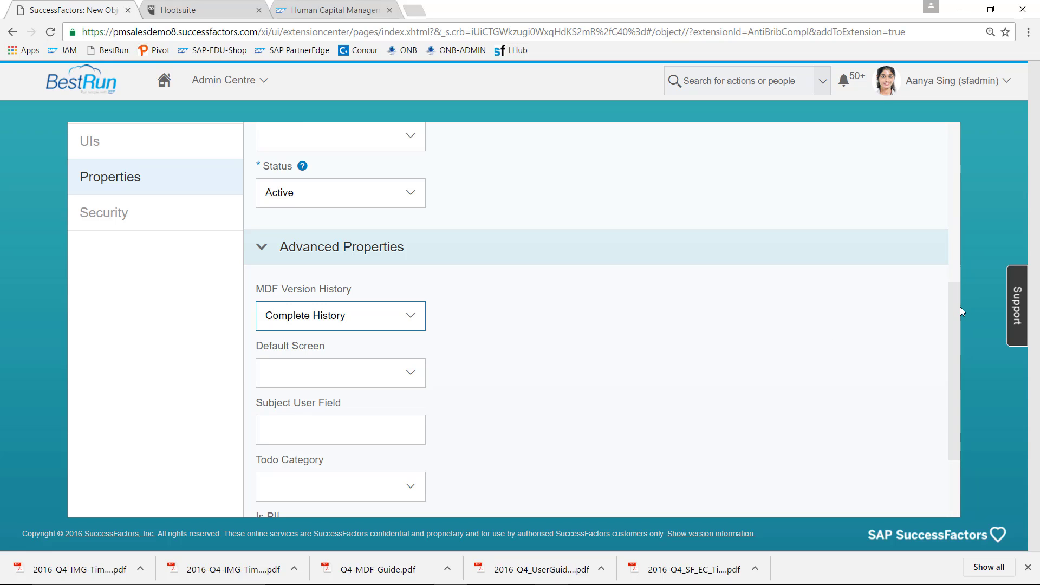
left_click_drag(958, 308, 958, 343)
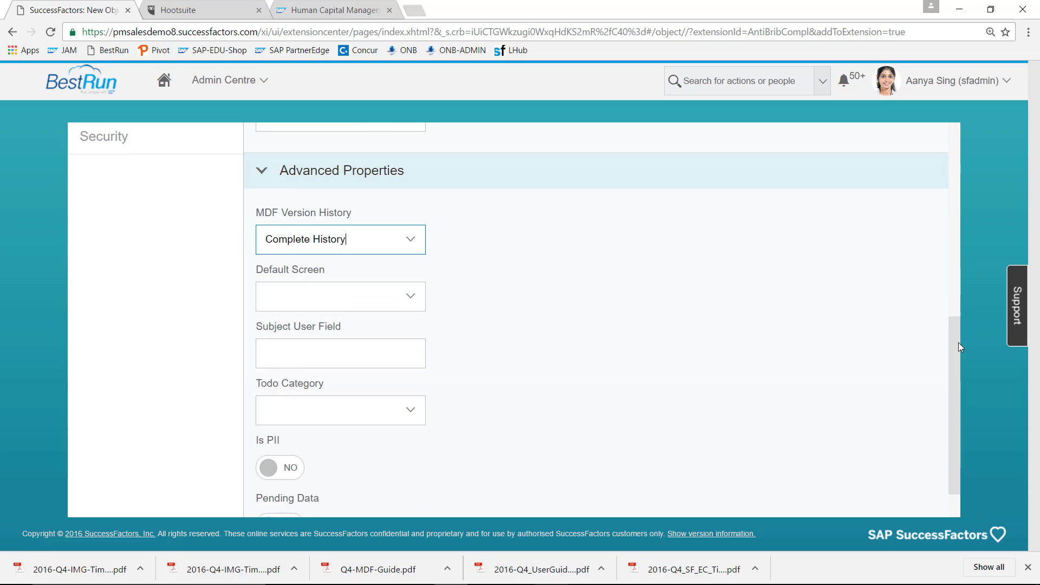
left_click(371, 365)
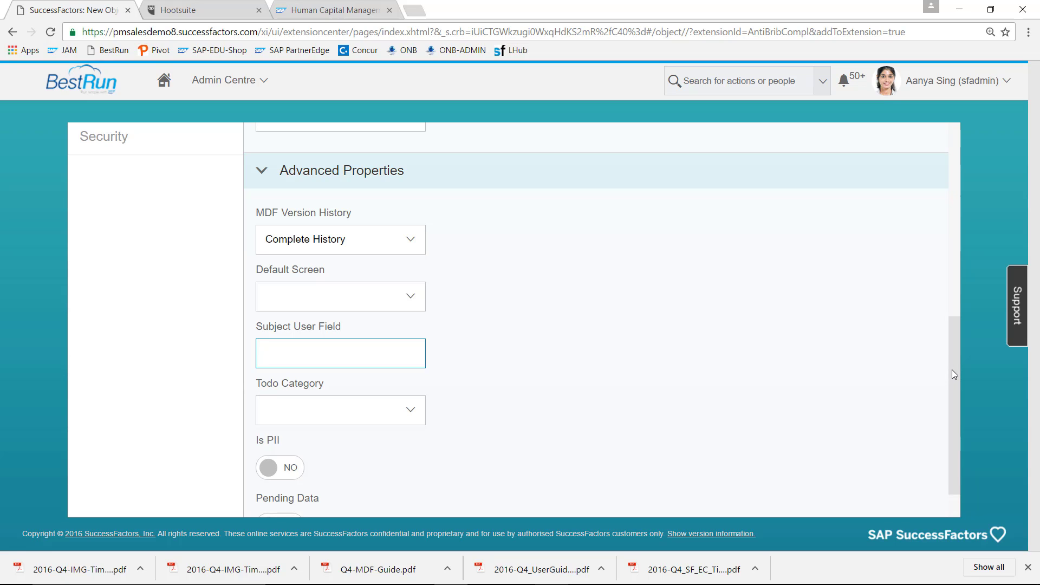
type("ExternalCode")
- Choose Generic Object Change Requests as the Todo Category
left_click_drag(954, 382, 954, 411)
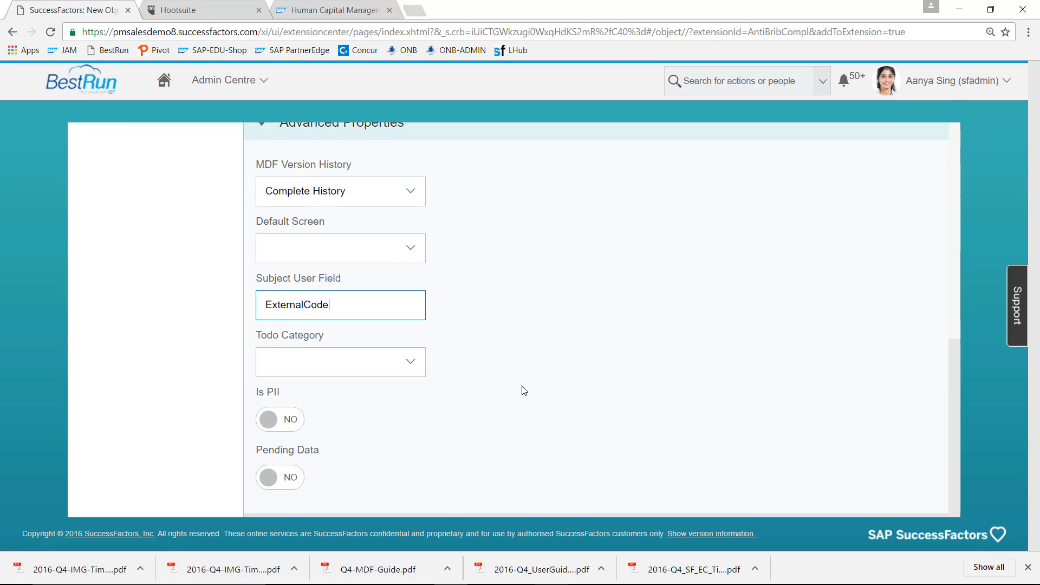
left_click(410, 370)
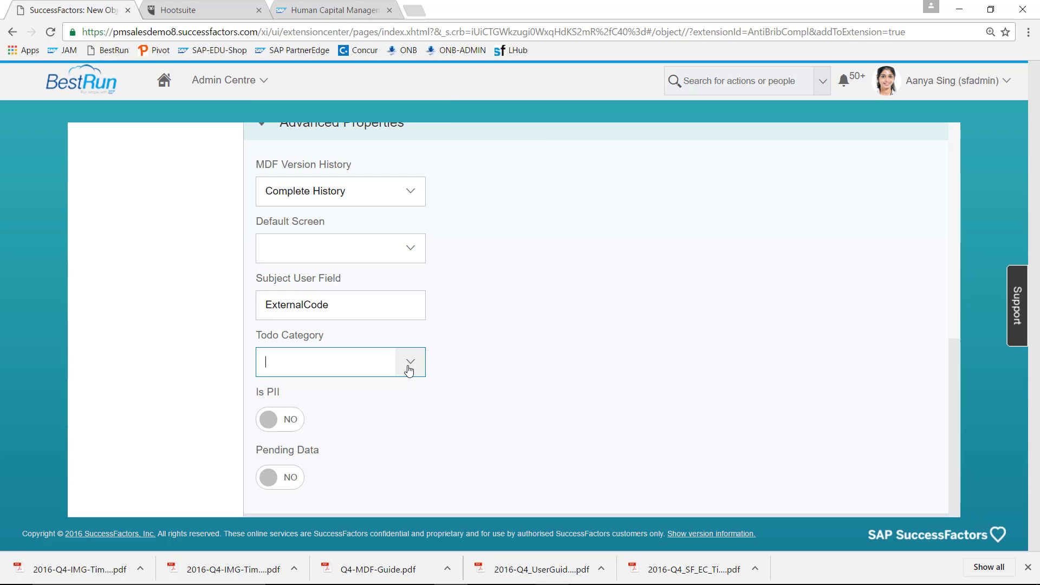
left_click(409, 370)
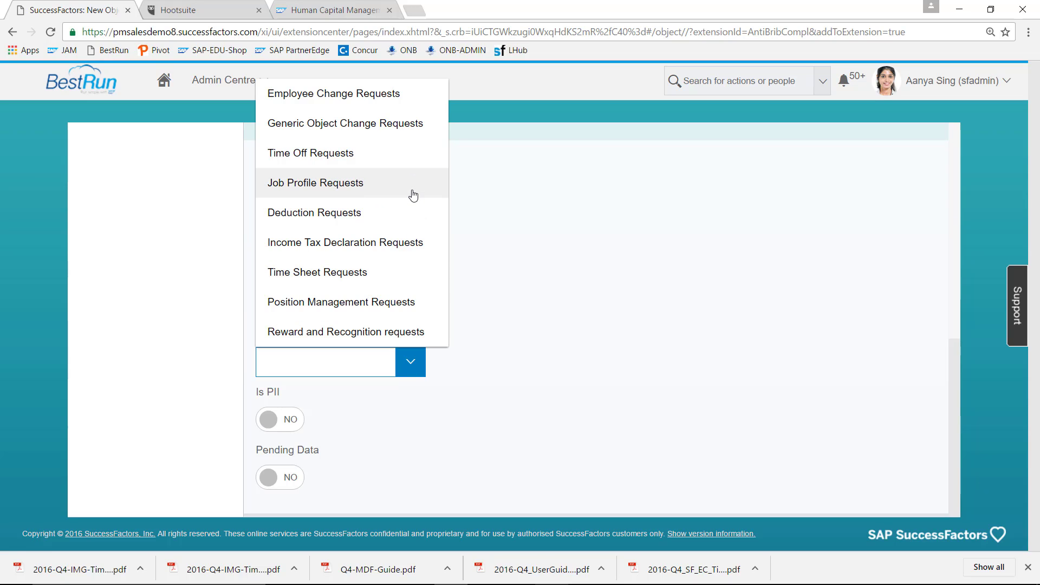
left_click(412, 130)
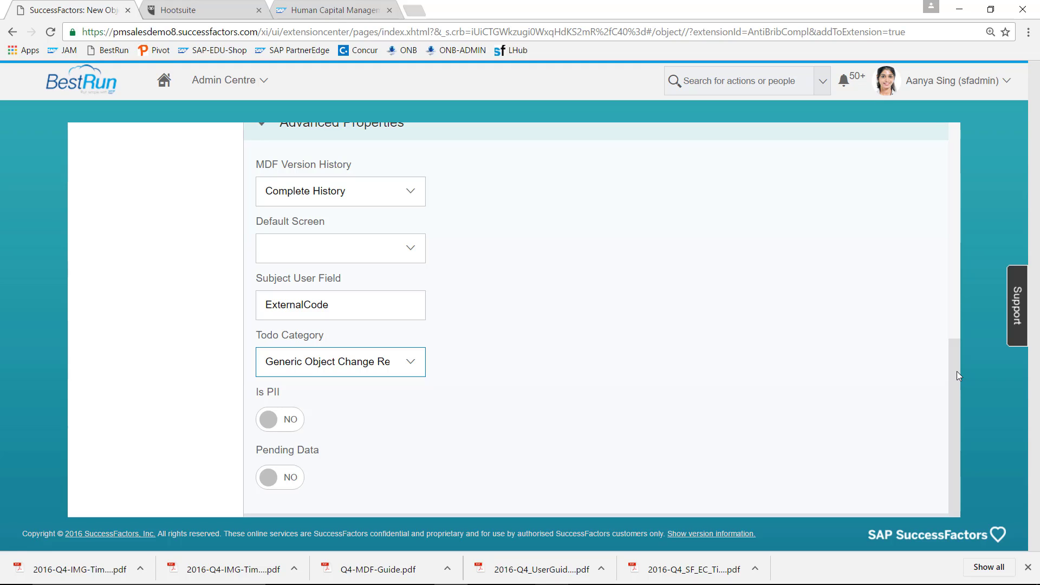
left_click_drag(957, 371, 986, 158)
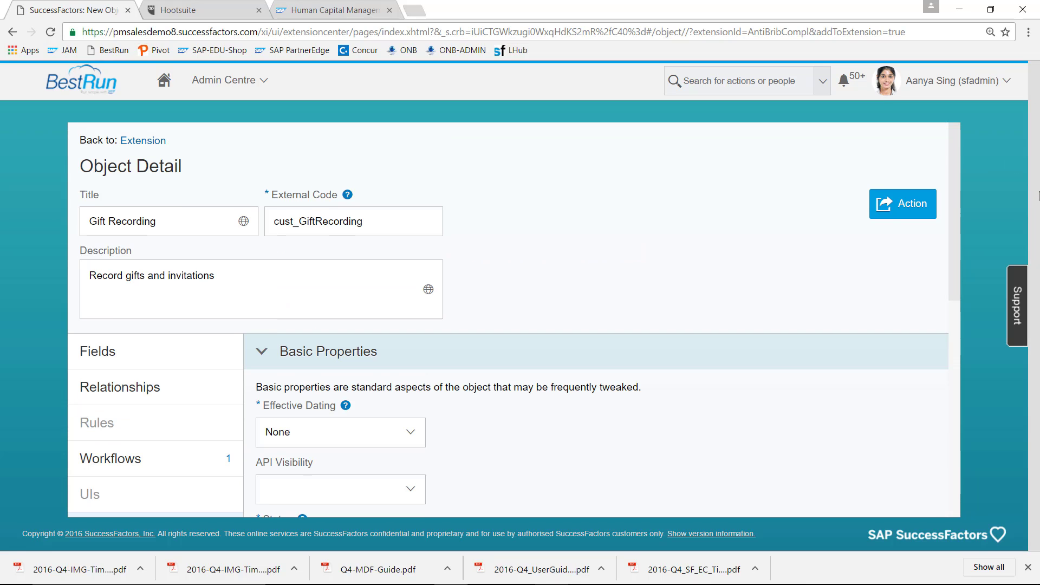
- Save Gift Recording with Save Object, then reopen its Object Detail page from its card
left_click(914, 211)
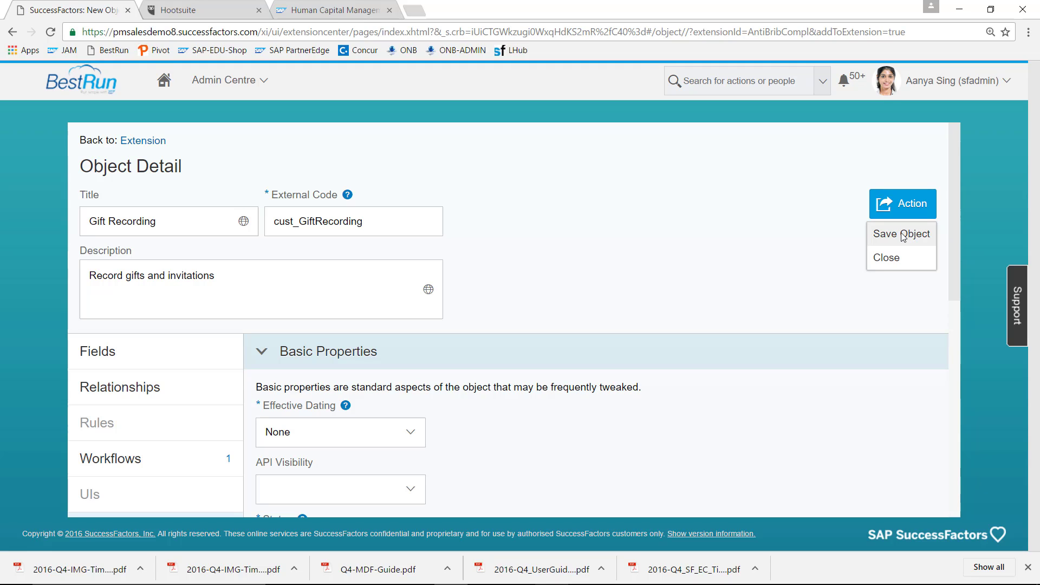
left_click(903, 235)
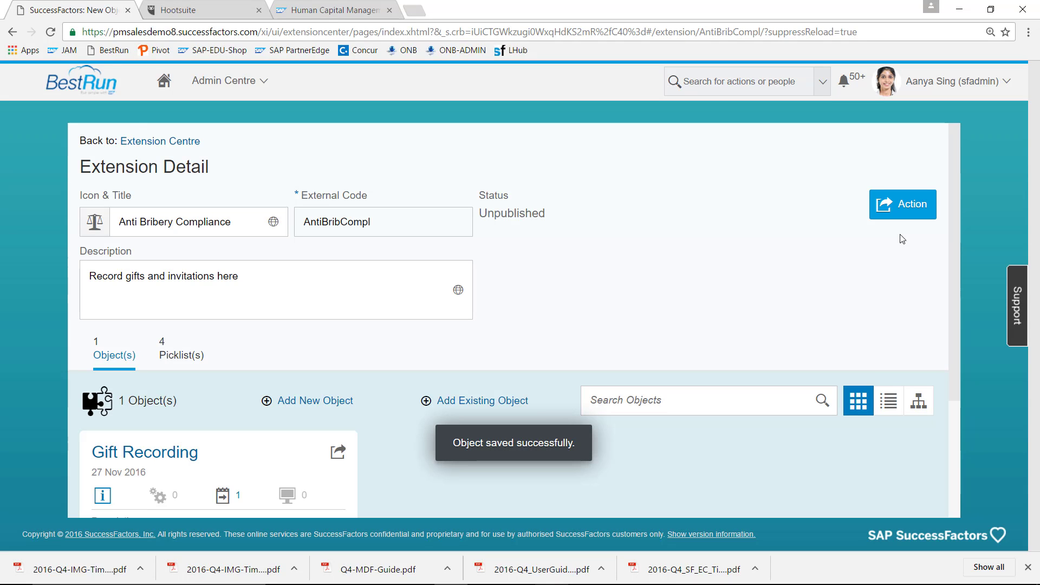
scroll(379, 326, "down", 2)
left_click(179, 331)
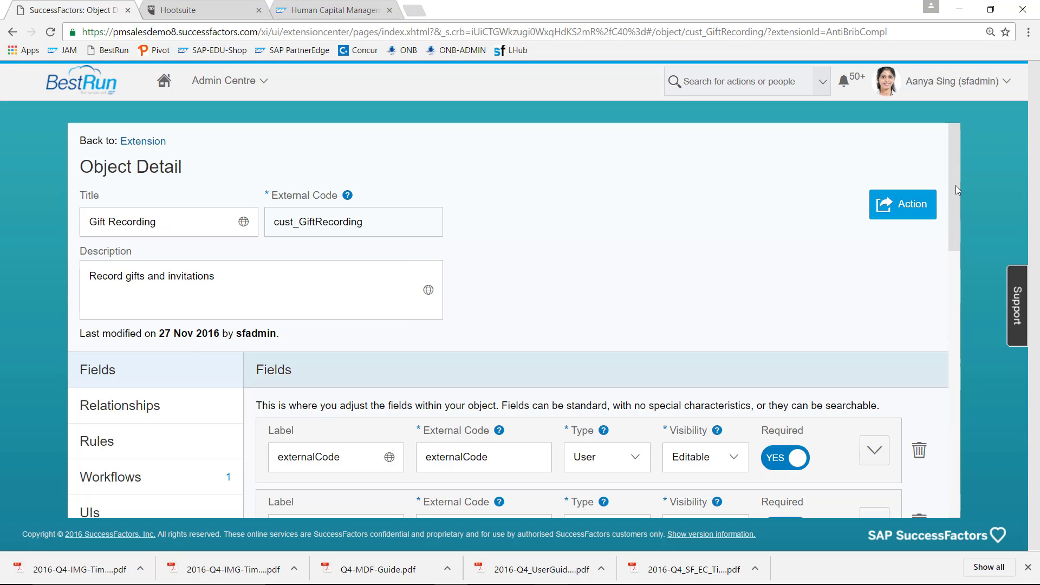
- Add externalName and cust_Date as the object's business keys
left_click_drag(956, 185, 956, 222)
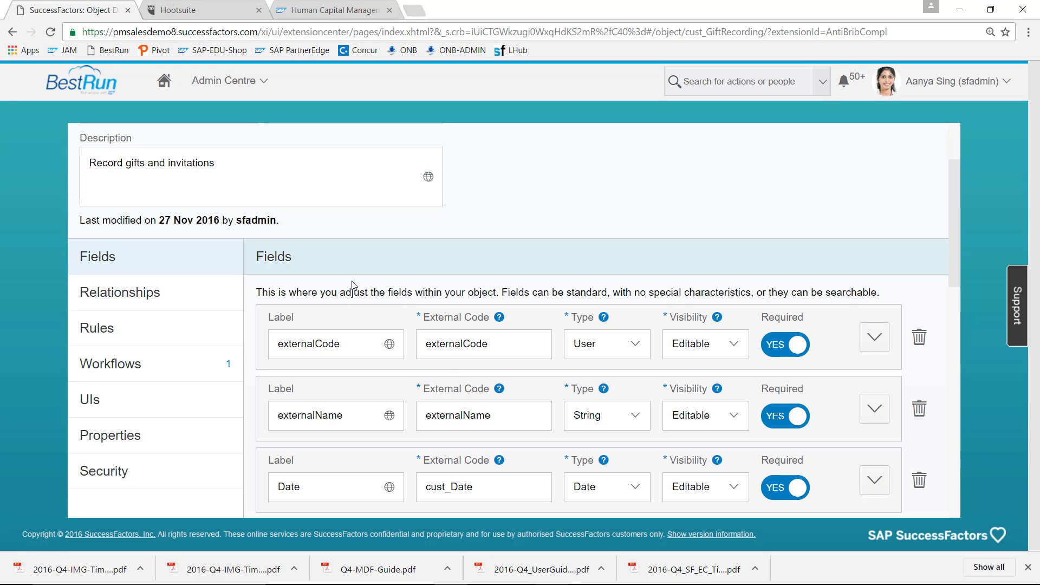
scroll(961, 196, "down", 1)
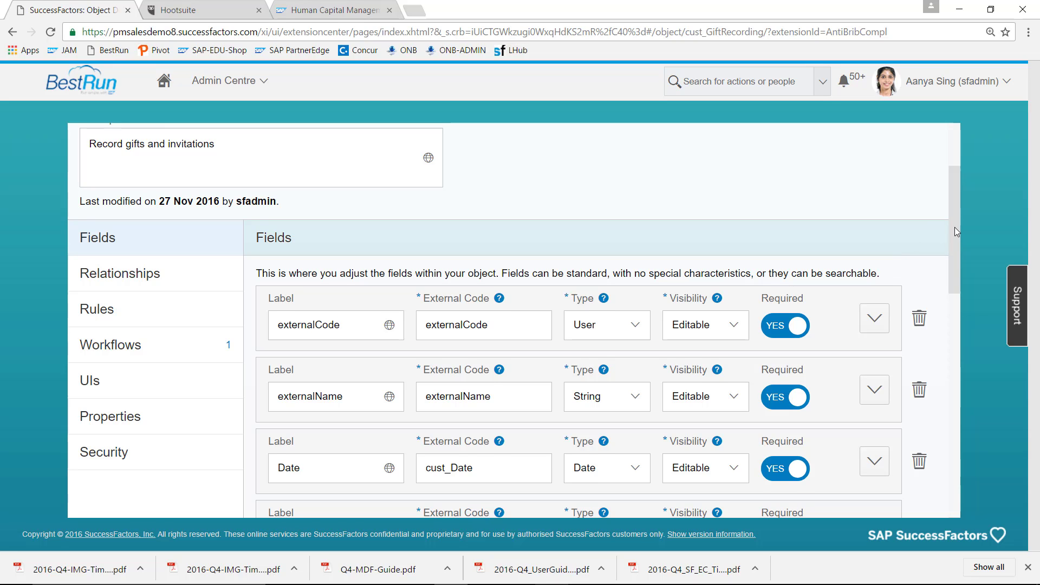
left_click_drag(955, 227, 976, 437)
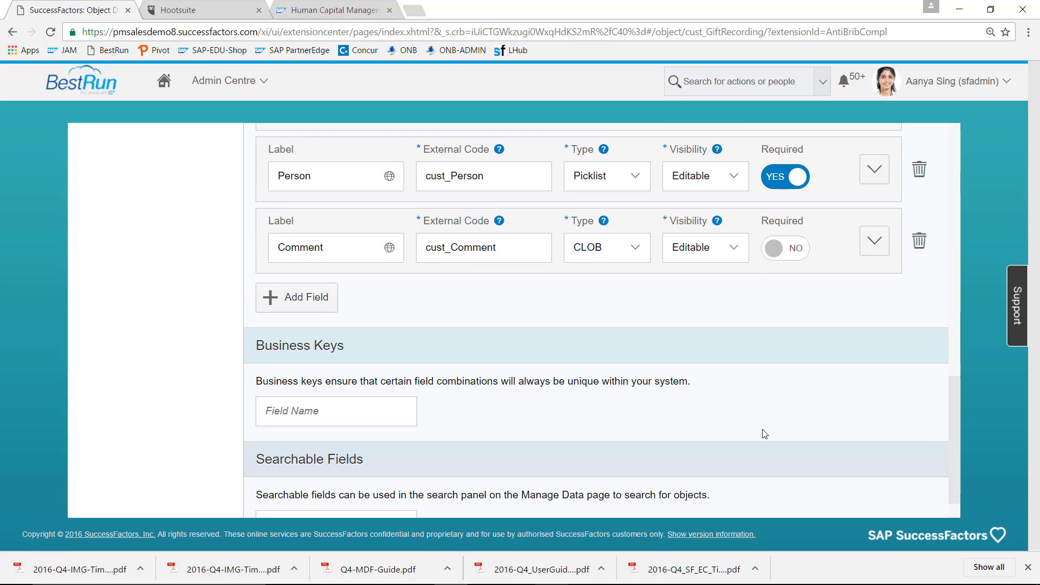
left_click(369, 418)
type("externalName")
left_click(466, 417)
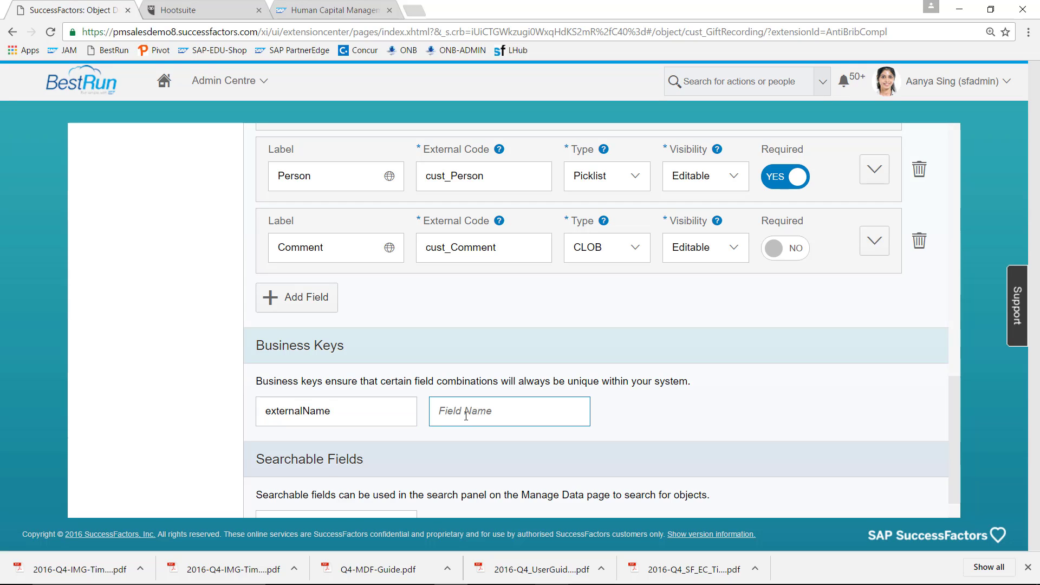
type("cust_Date")
- Add externalName and externalCode as searchable fields
scroll(955, 397, "down", 1)
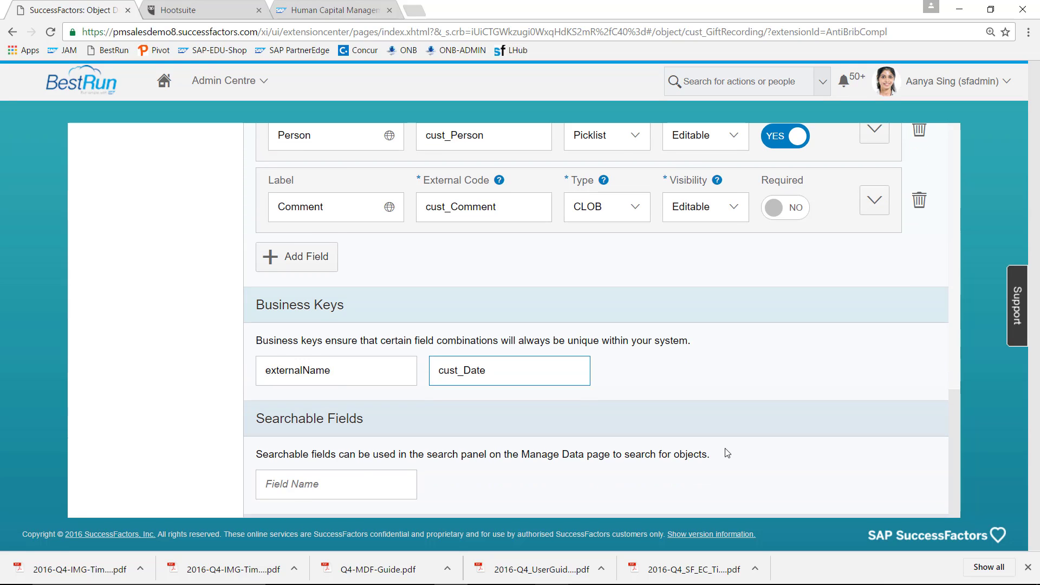
left_click(397, 487)
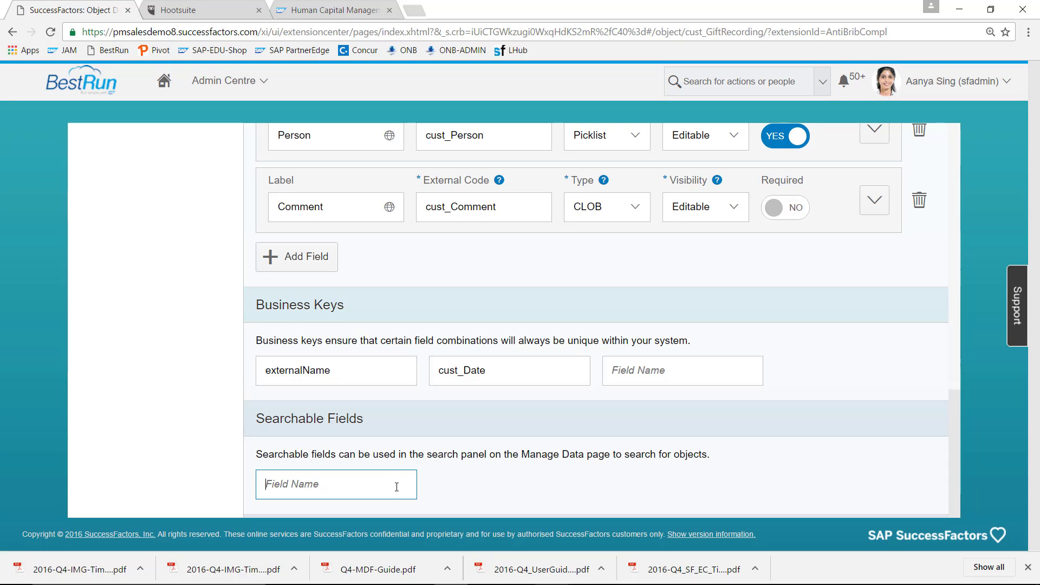
type("externalName")
left_click(441, 487)
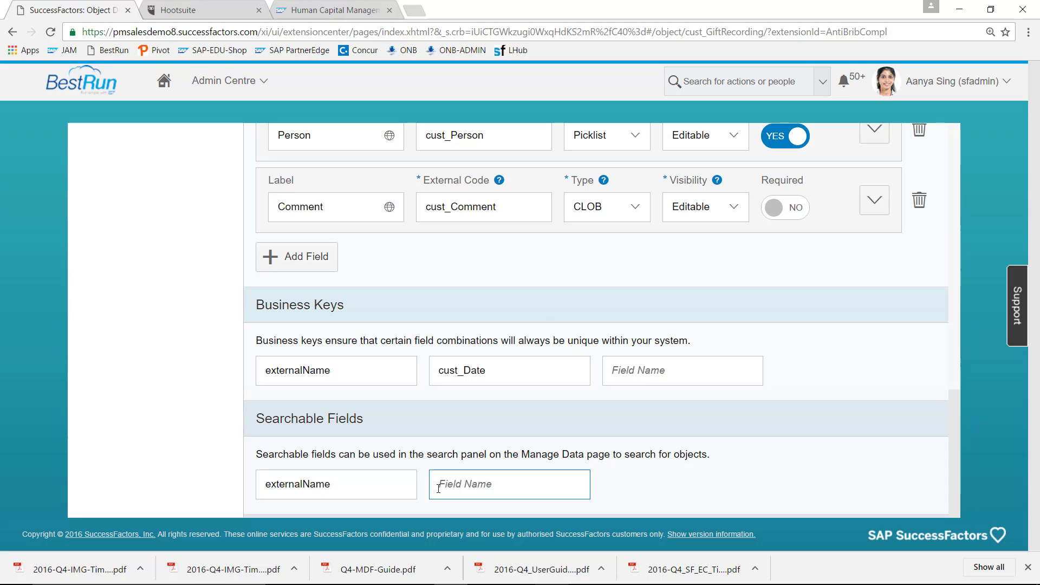
type("externalName")
key("BackSpace")
key("BackSpace")
key("BackSpace")
key("BackSpace")
type("Code")
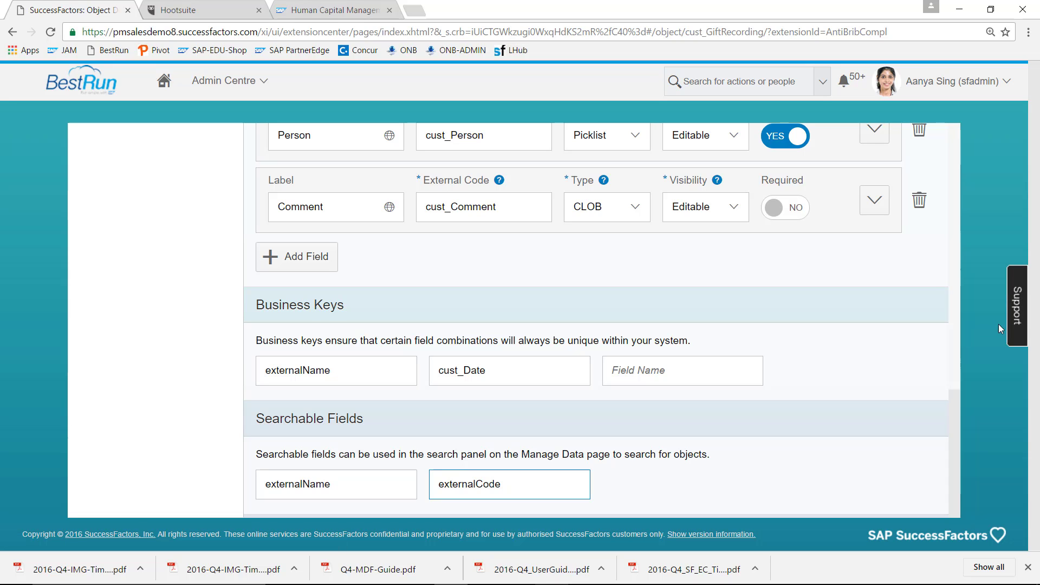
left_click_drag(954, 412, 954, 151)
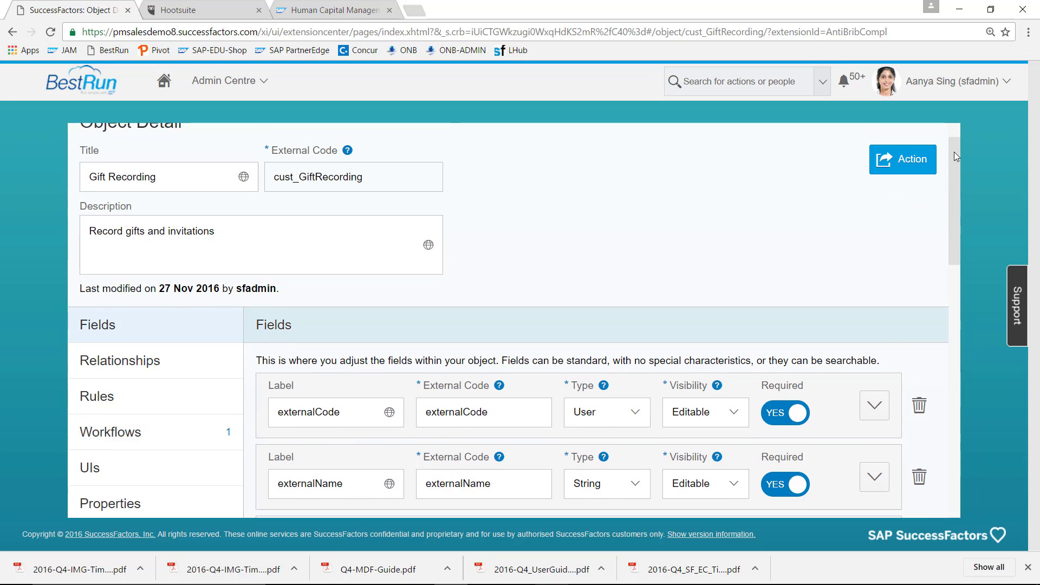
- Save Gift Recording with its new keys and searchable fields, then show its empty Rules section
left_click(913, 165)
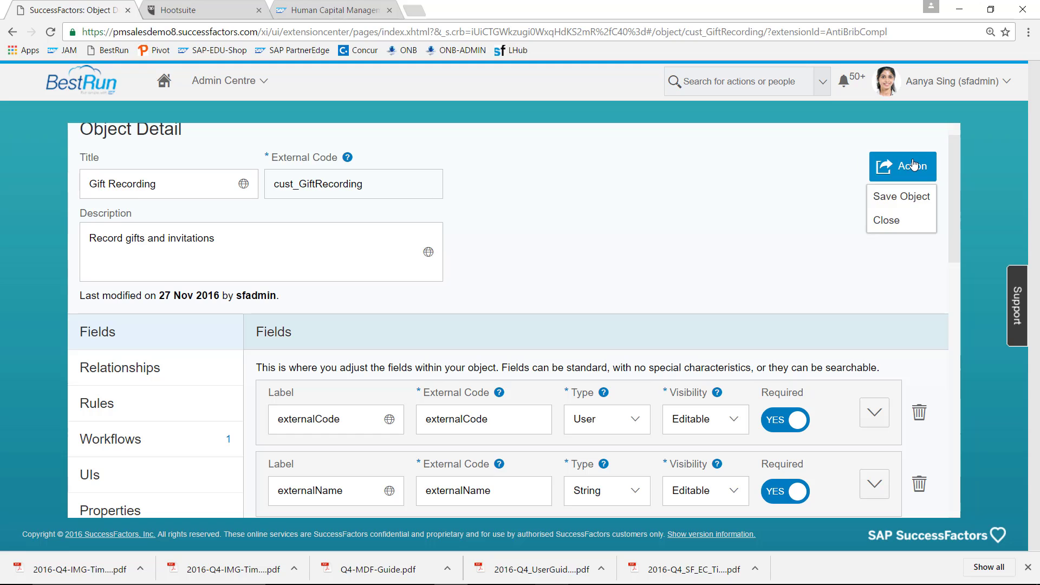
left_click(908, 198)
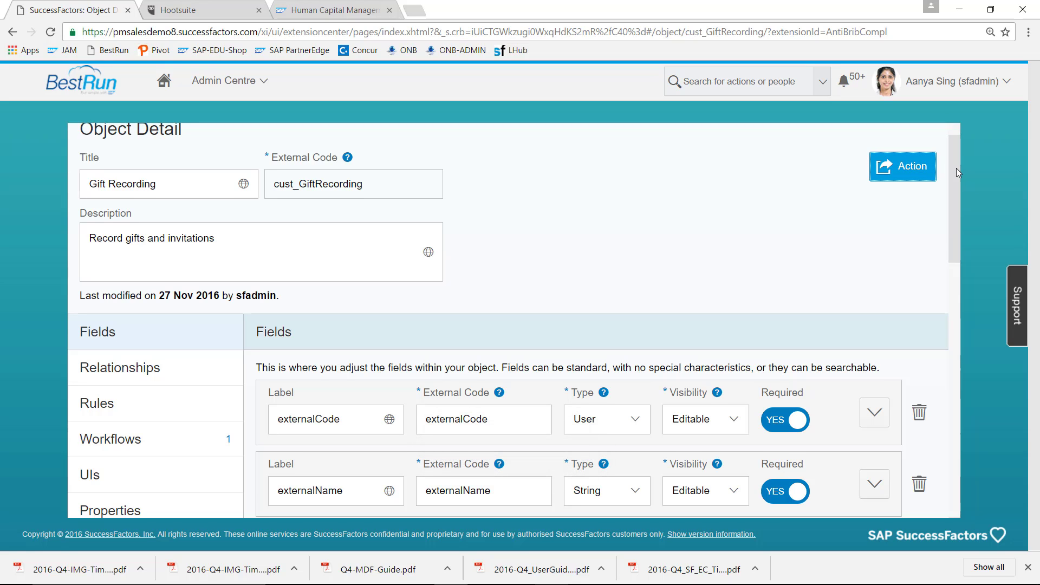
left_click_drag(957, 172, 959, 198)
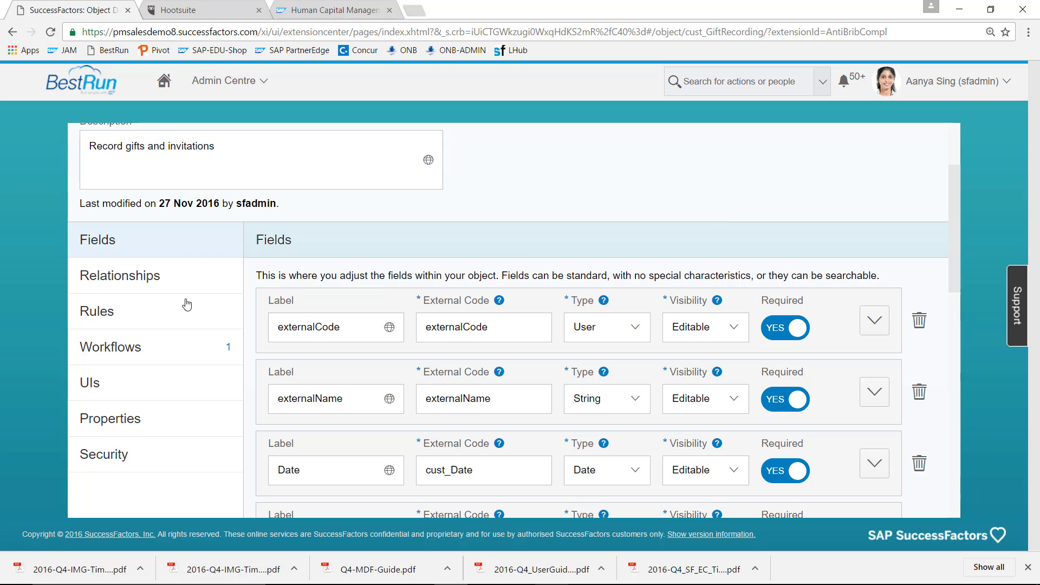
left_click(124, 310)
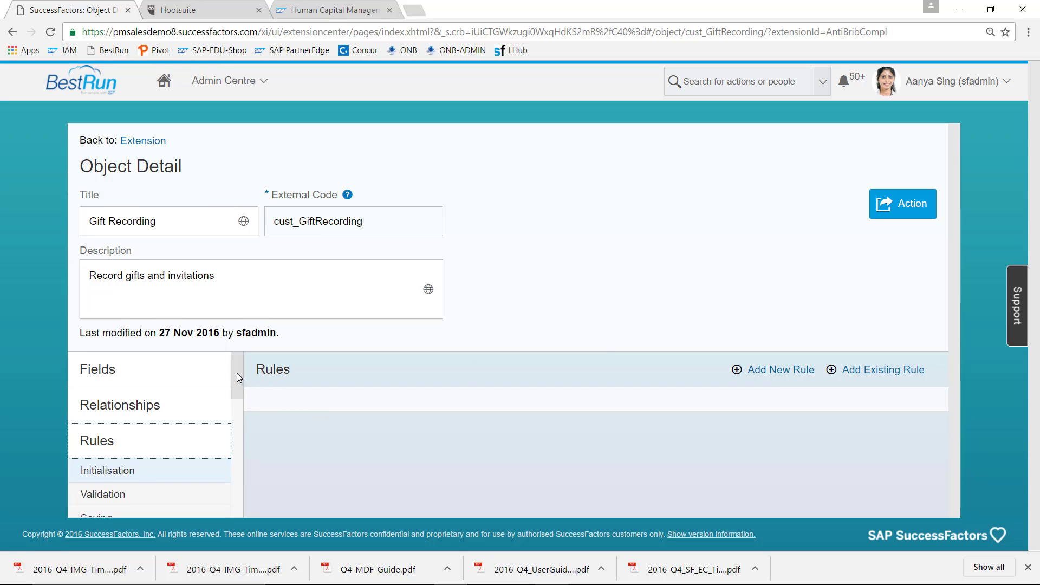
- Select Field: cust_Receiver under Rules and add a new rule for it
left_click_drag(236, 373, 239, 409)
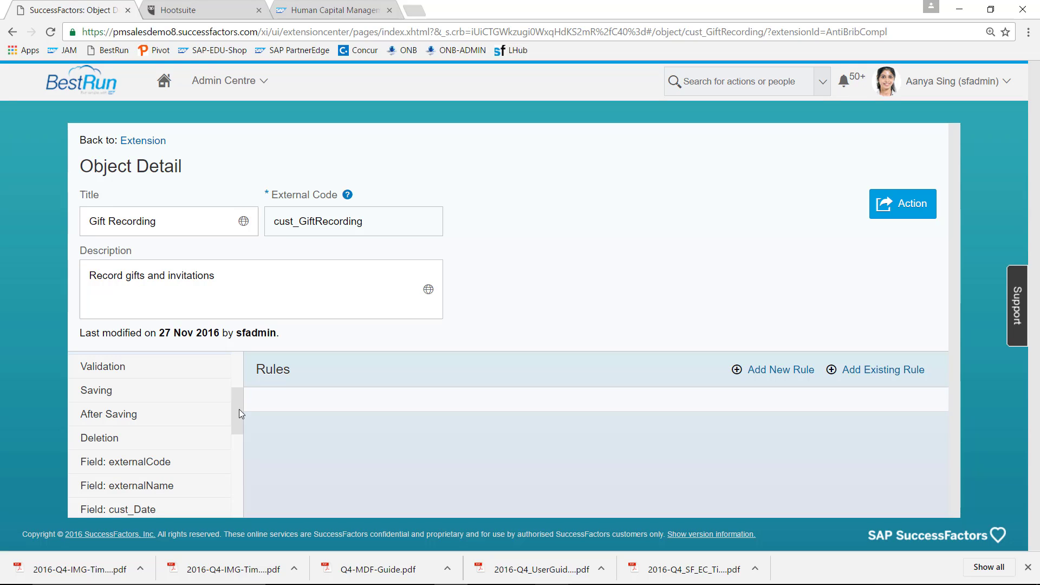
left_click_drag(239, 409, 239, 434)
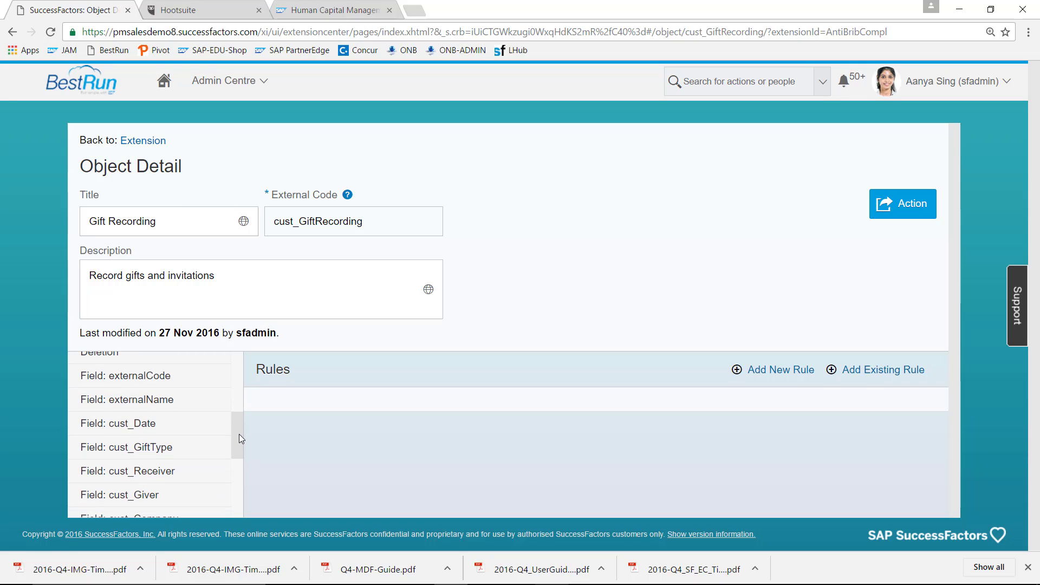
left_click_drag(239, 439, 239, 451)
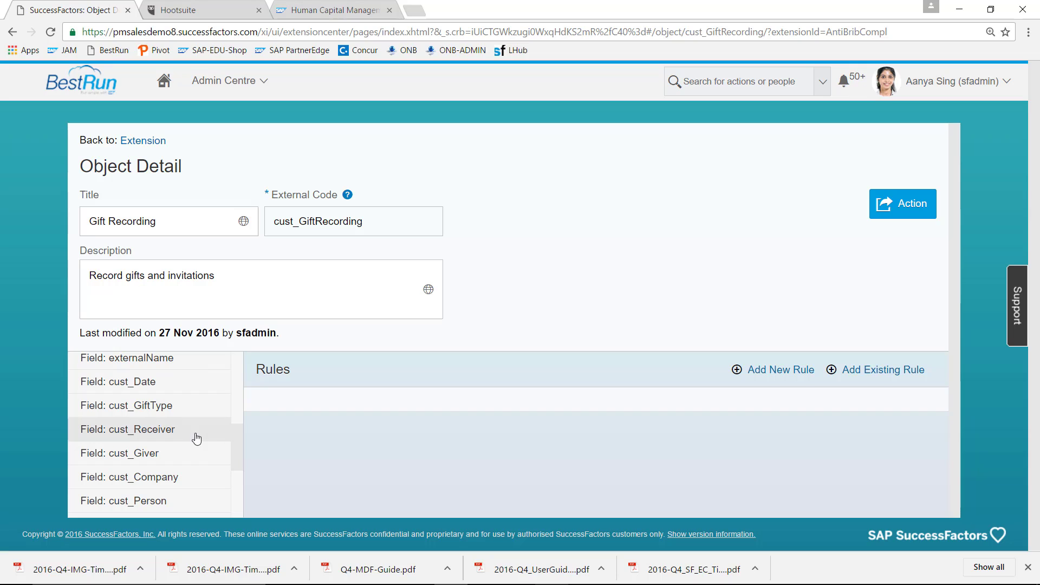
left_click(156, 436)
left_click(795, 370)
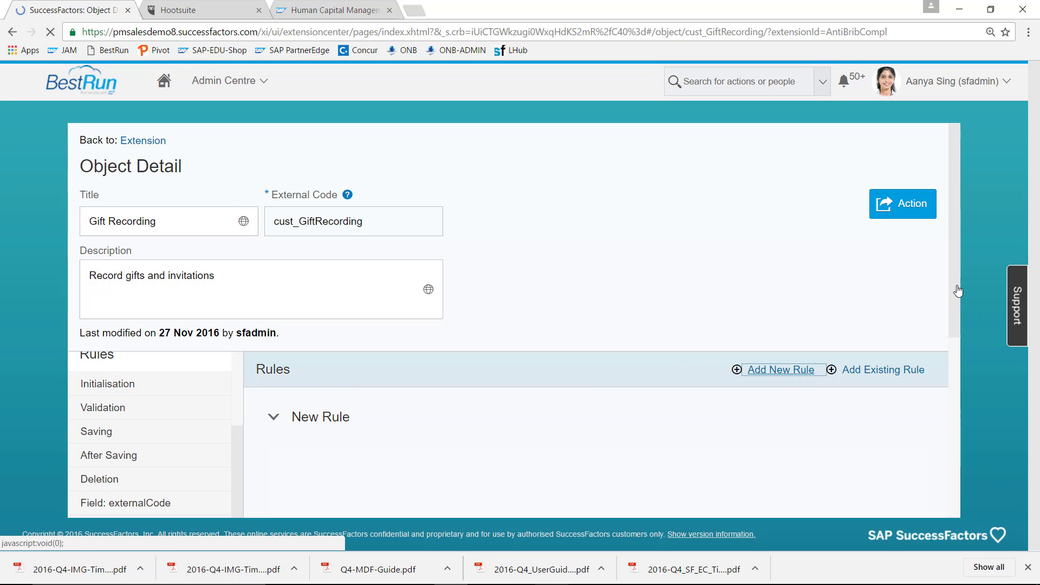
- Name the rule FillGiver with rule ID FillGiver and set its type to Data Change
left_click_drag(956, 291, 957, 374)
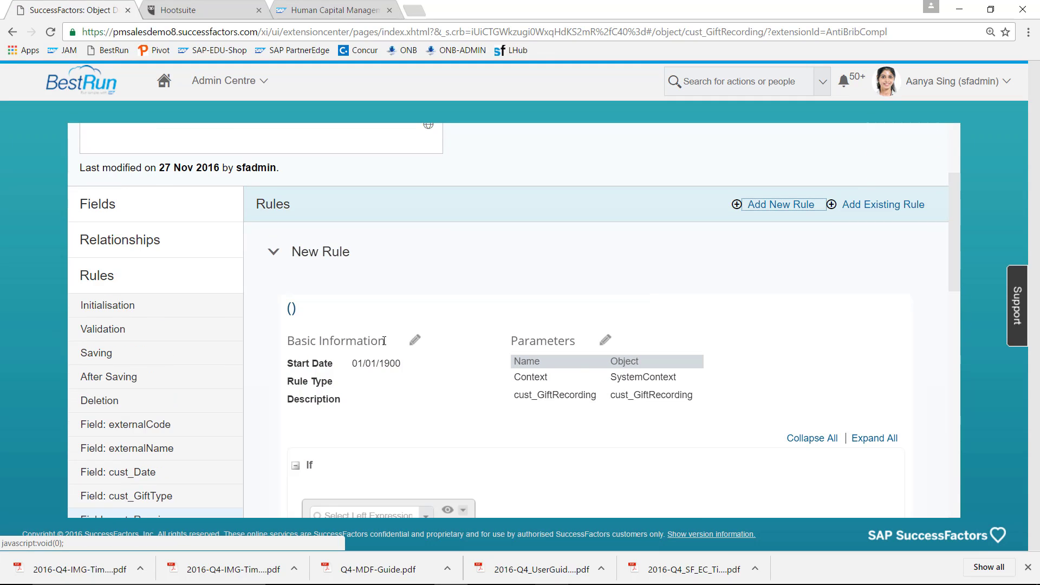
left_click(415, 341)
left_click(404, 372)
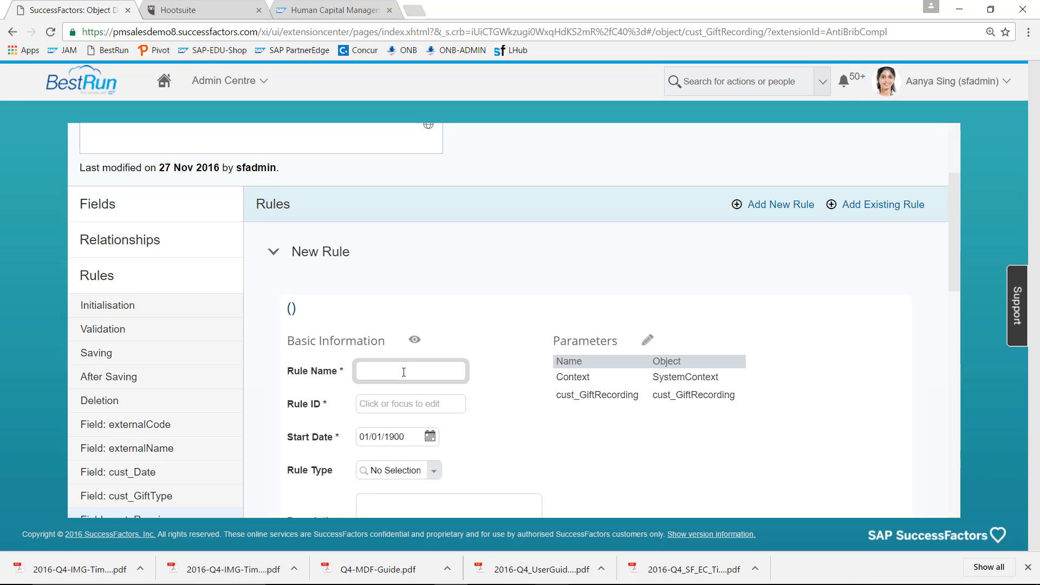
type("FillGiver")
left_click(373, 401)
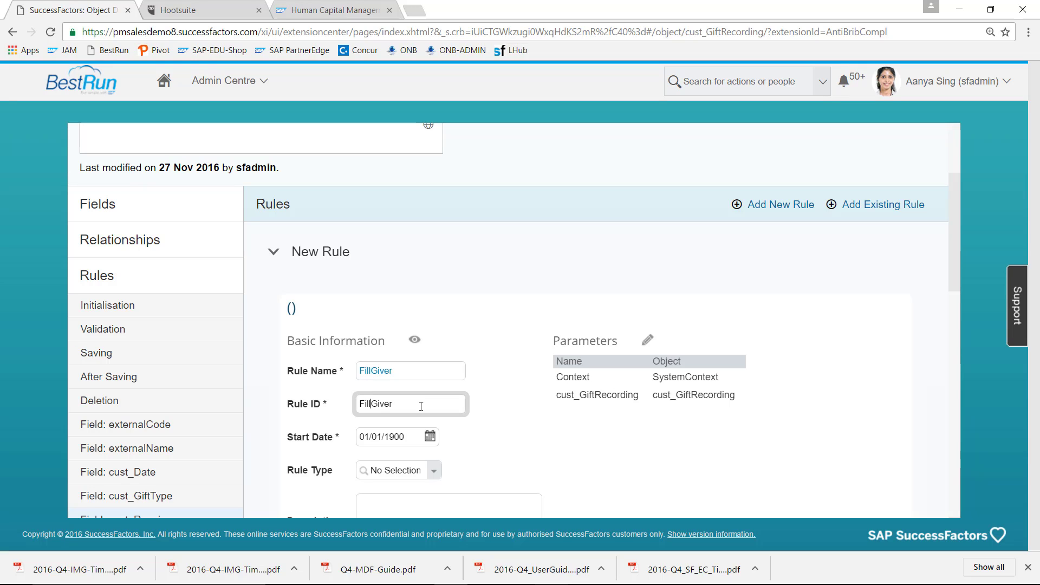
left_click(433, 472)
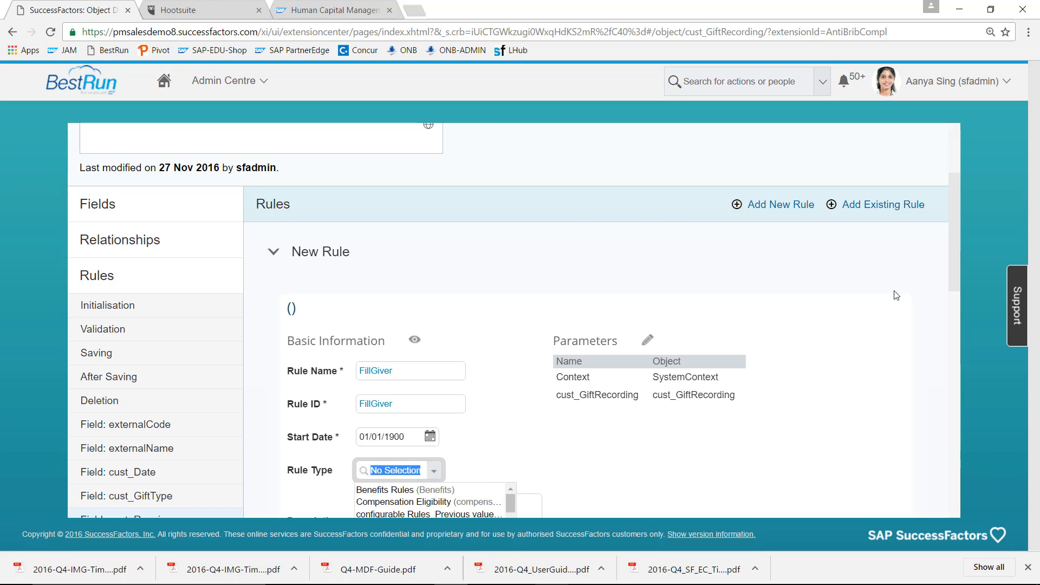
left_click_drag(956, 271, 956, 312)
left_click(459, 395)
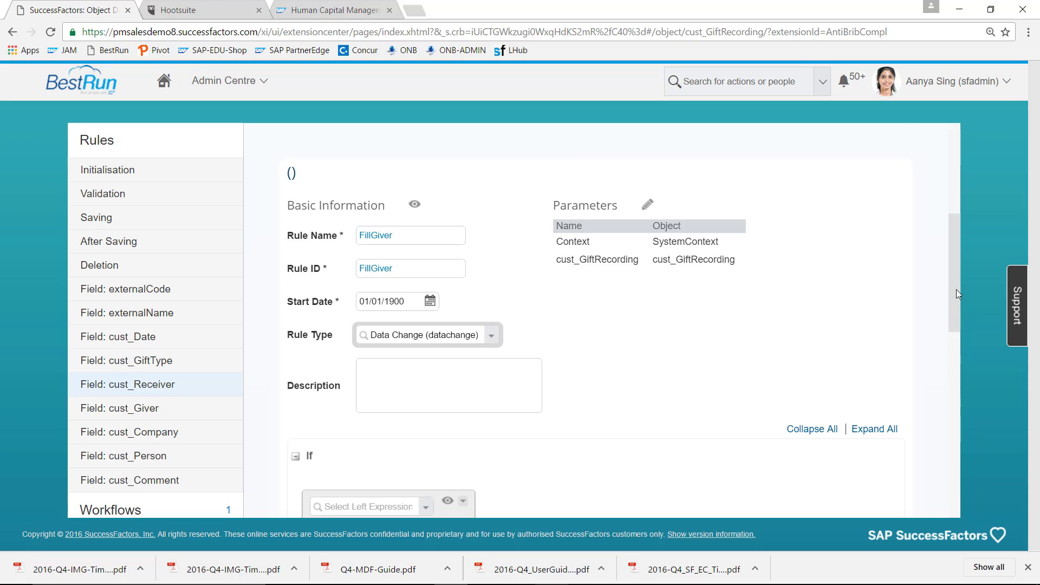
left_click_drag(955, 319, 956, 361)
scroll(954, 356, "down", 1)
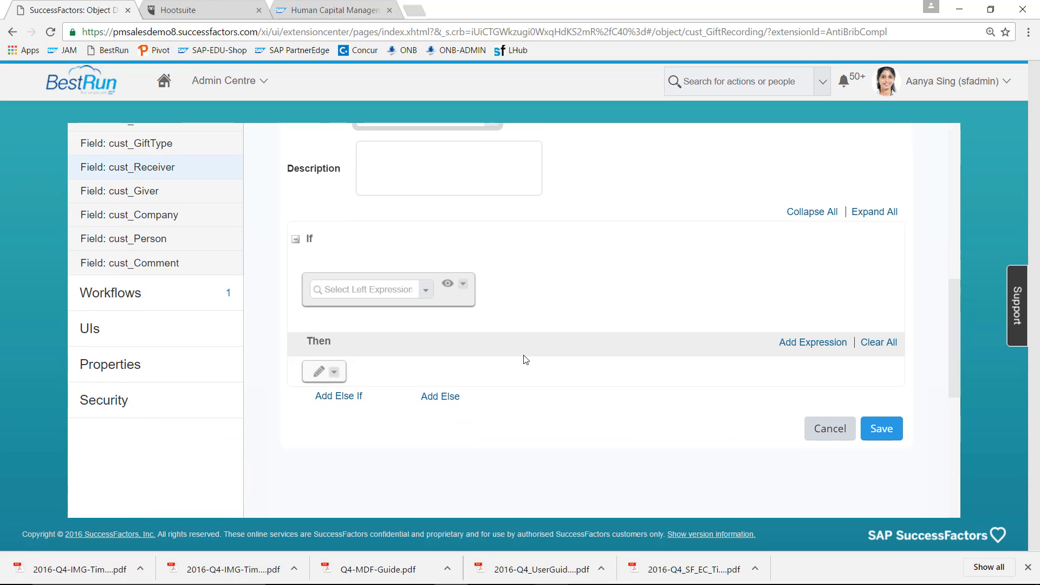
- Set the If condition to cust_GiftRecording.Receiver is equal to Yes
left_click(393, 290)
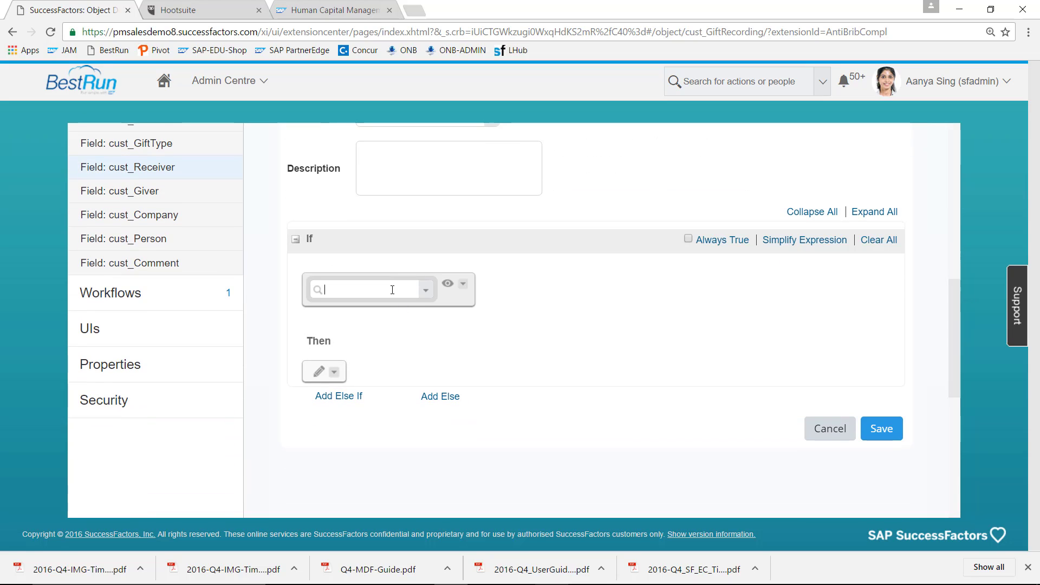
left_click(426, 290)
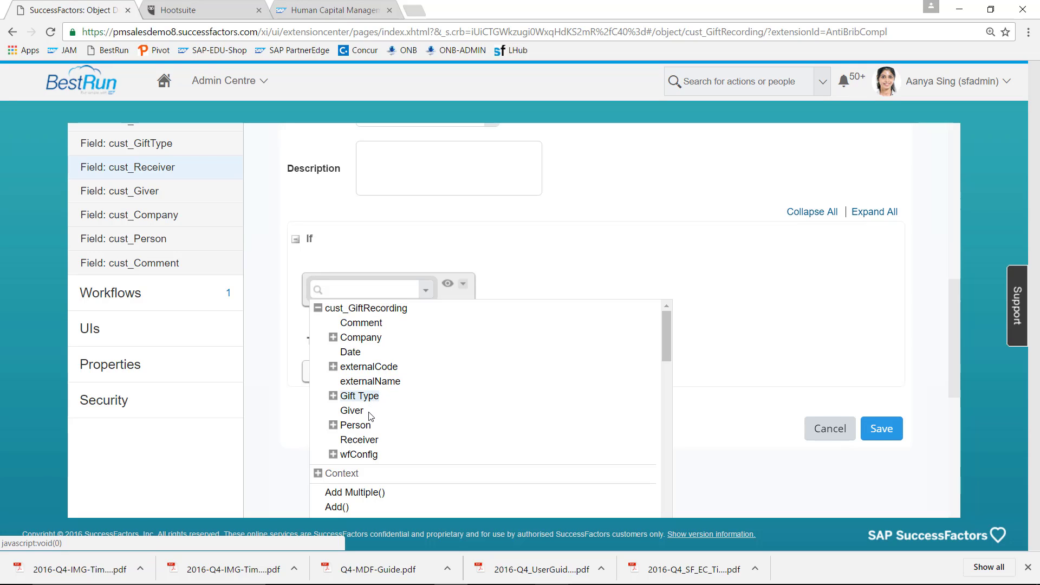
left_click(366, 445)
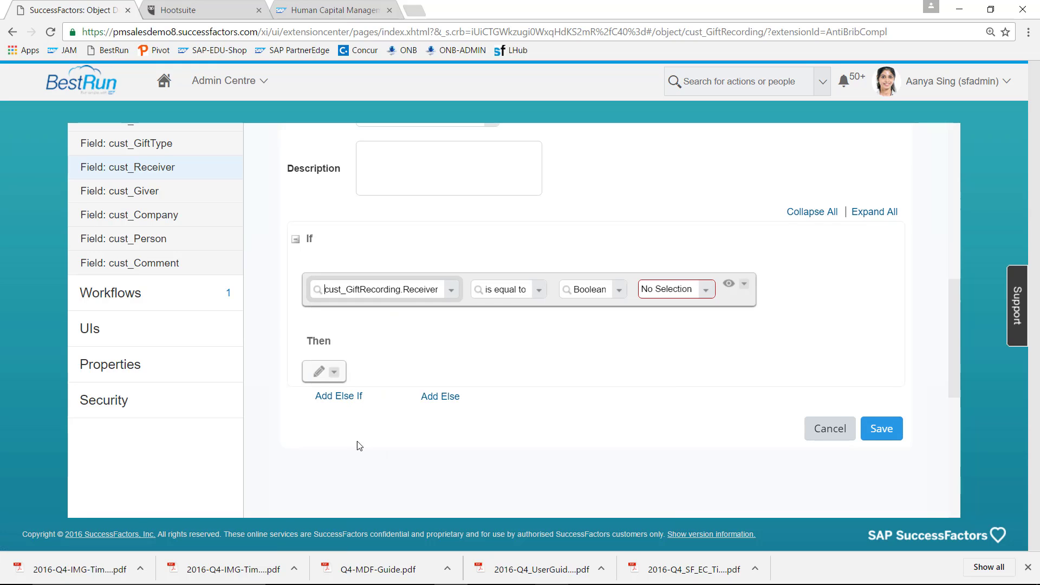
left_click(707, 291)
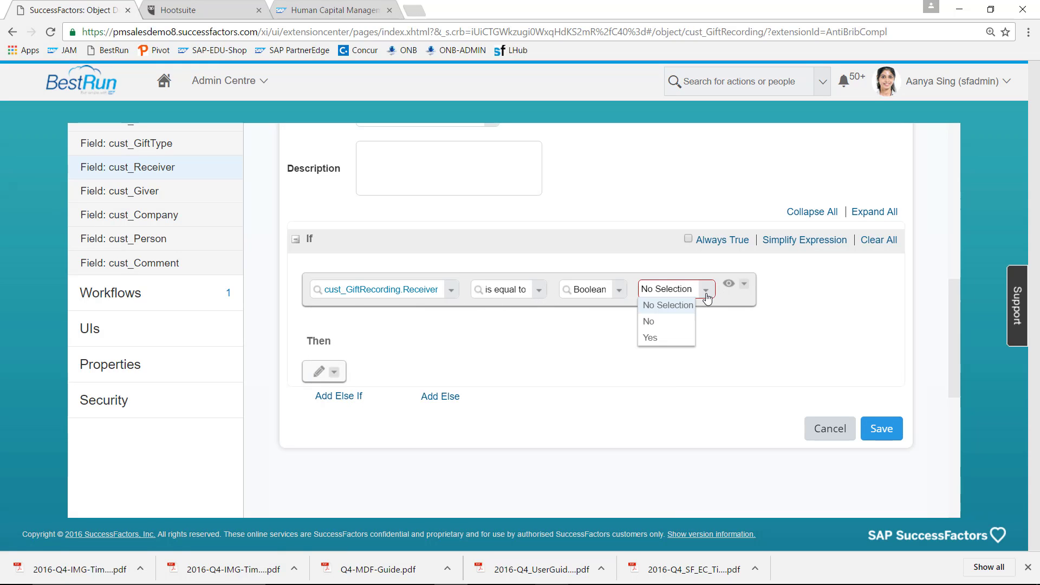
left_click(673, 338)
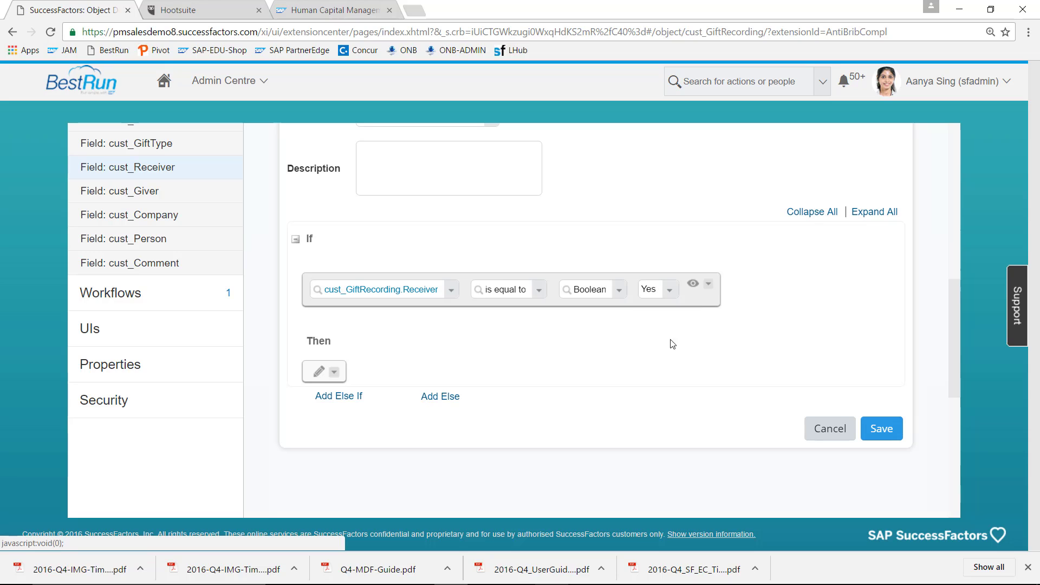
- Make the Then branch set cust_GiftRecording.Giver to No
left_click(319, 375)
left_click(410, 379)
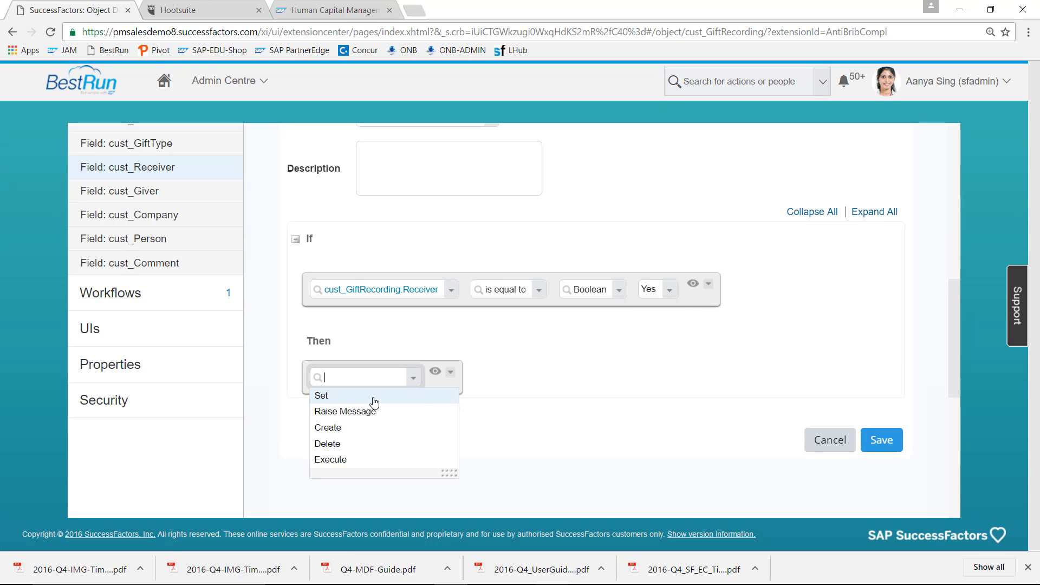
left_click(371, 396)
left_click(446, 376)
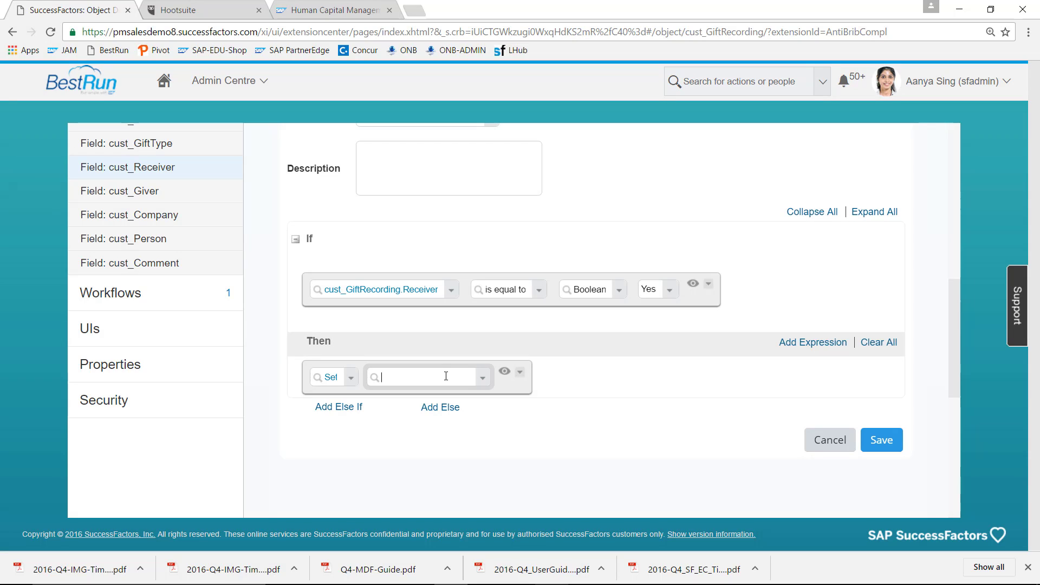
type("giver")
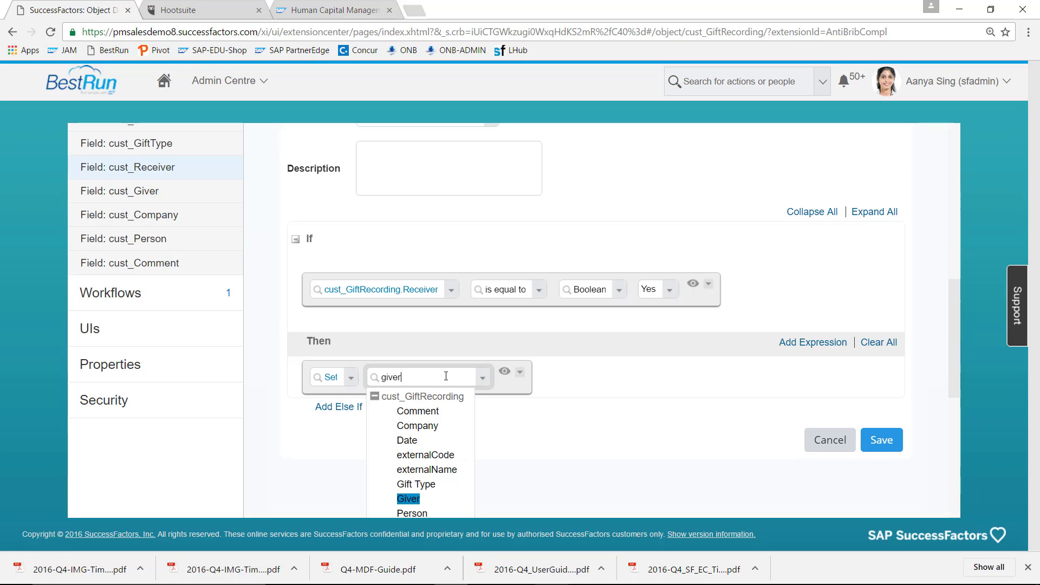
left_click(410, 499)
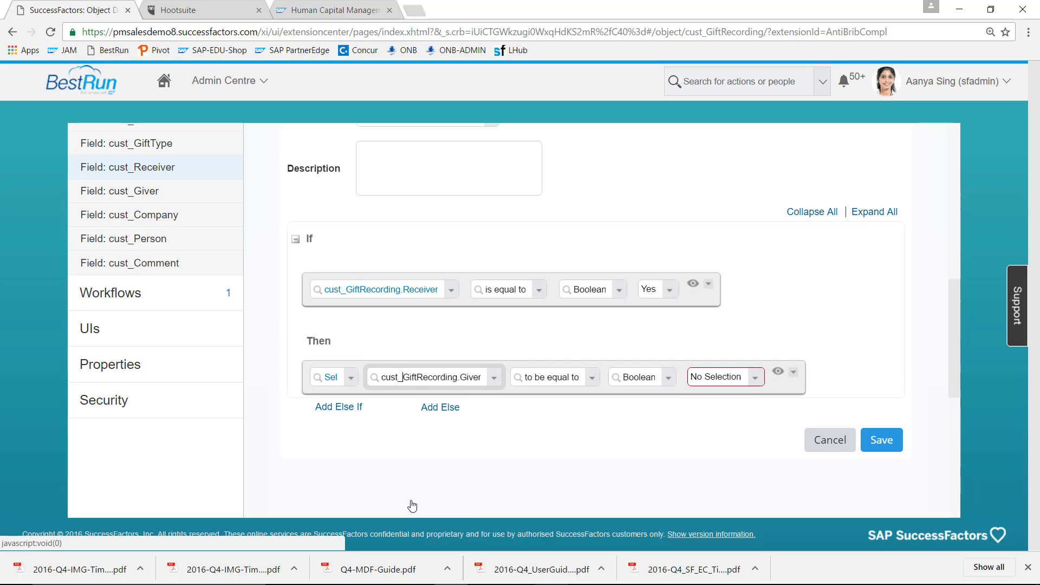
left_click(755, 377)
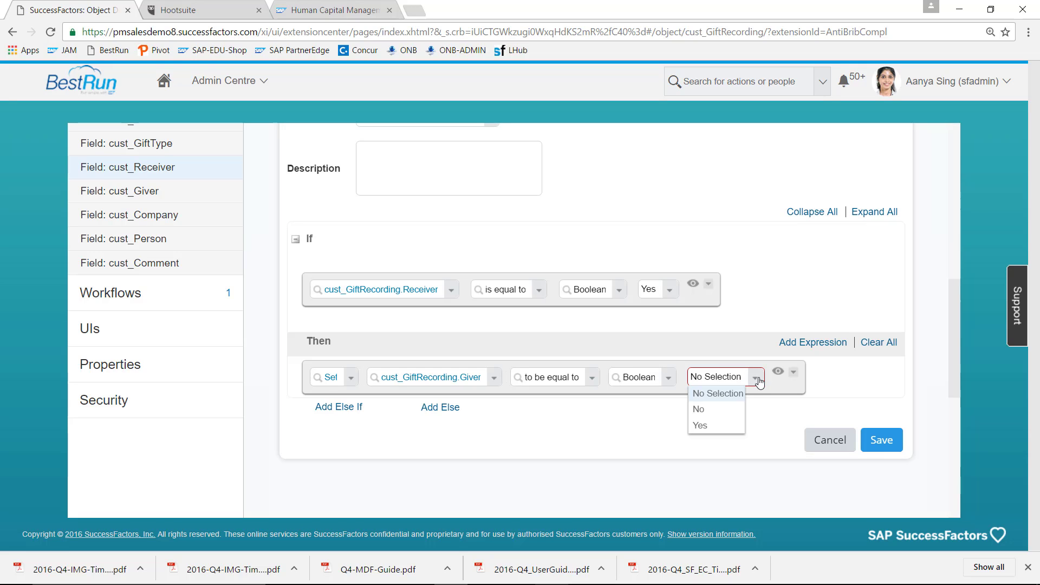
left_click(718, 412)
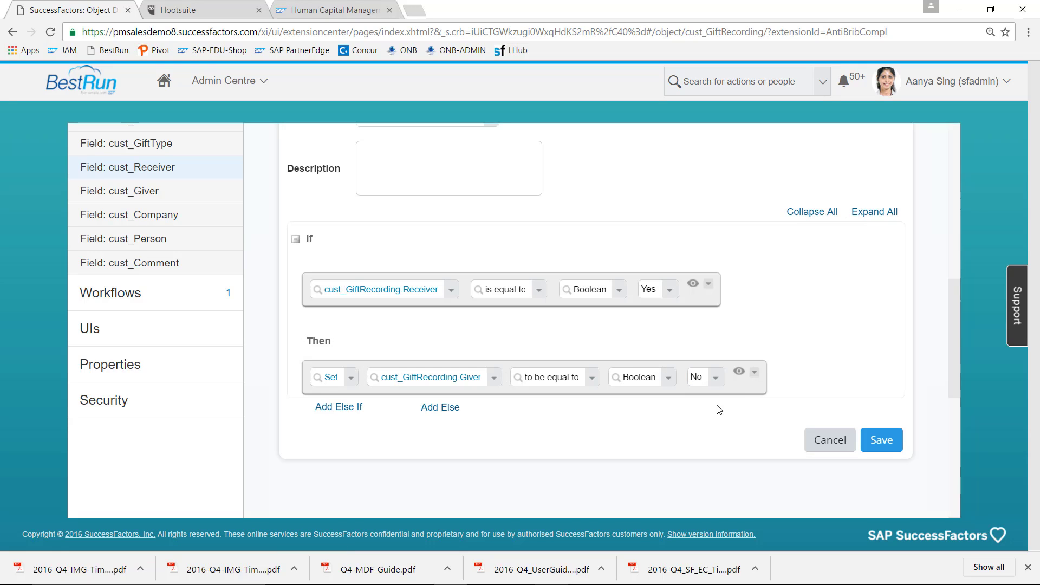
- Add an Else branch that sets cust_GiftRecording.Giver to Yes, and save FillGiver
left_click(445, 408)
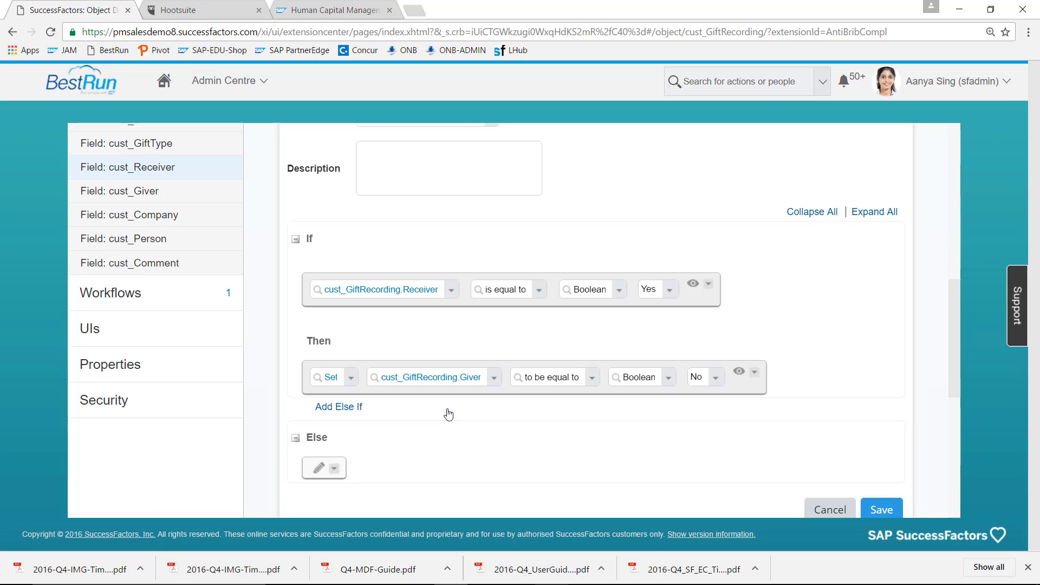
left_click(319, 469)
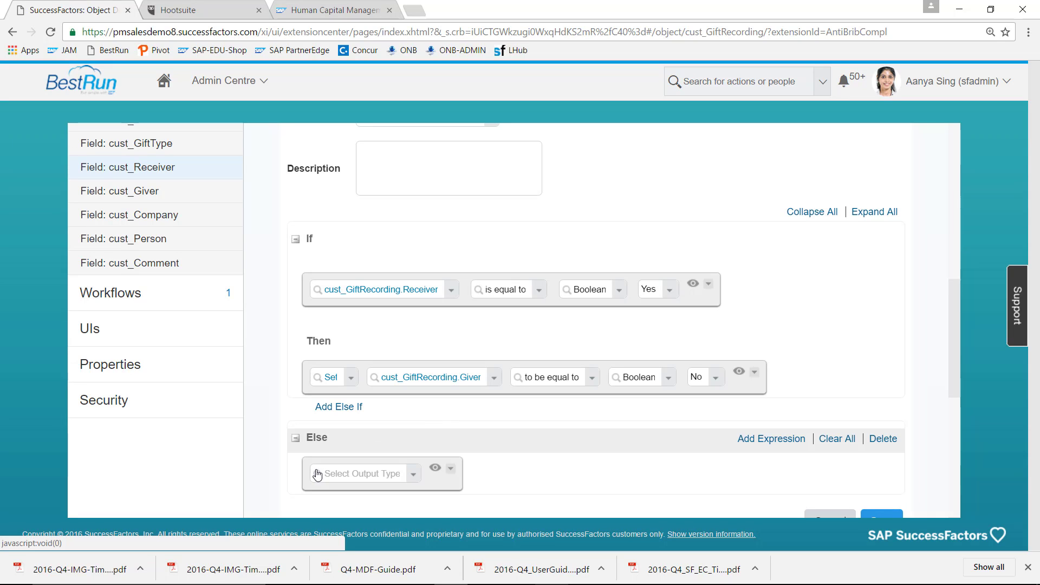
left_click(413, 474)
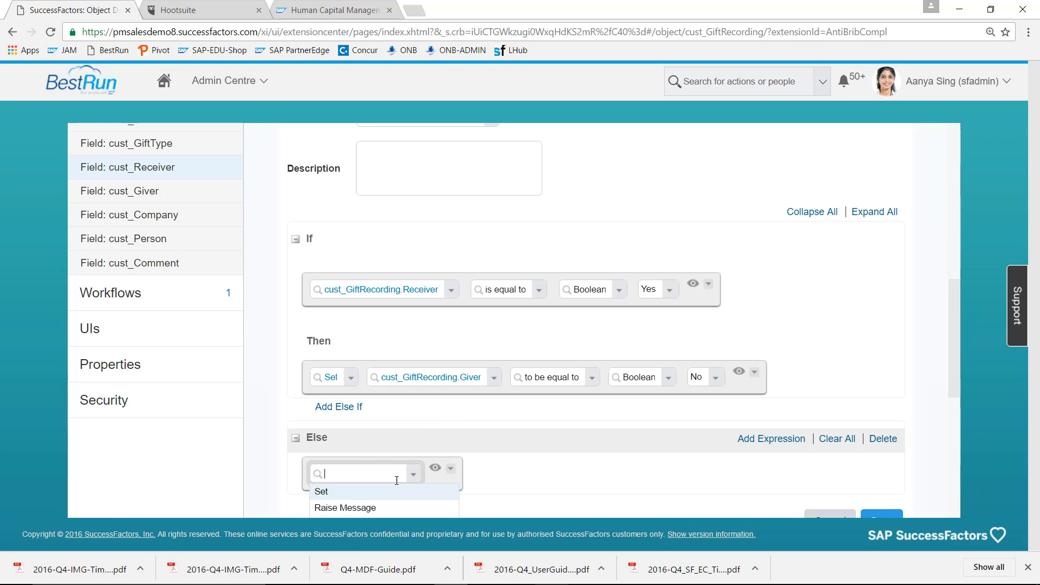
left_click(391, 497)
left_click(415, 474)
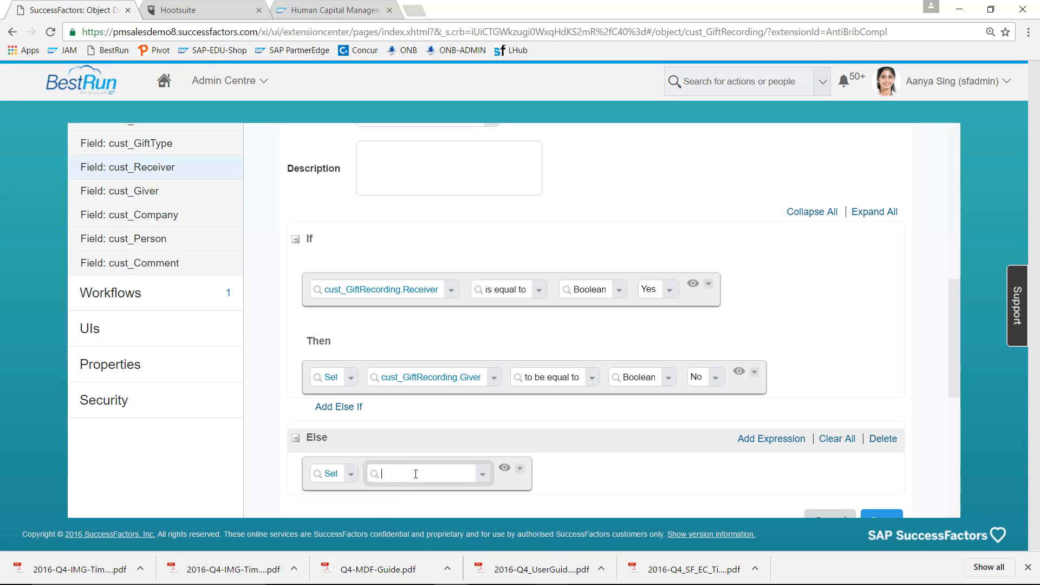
type("giver")
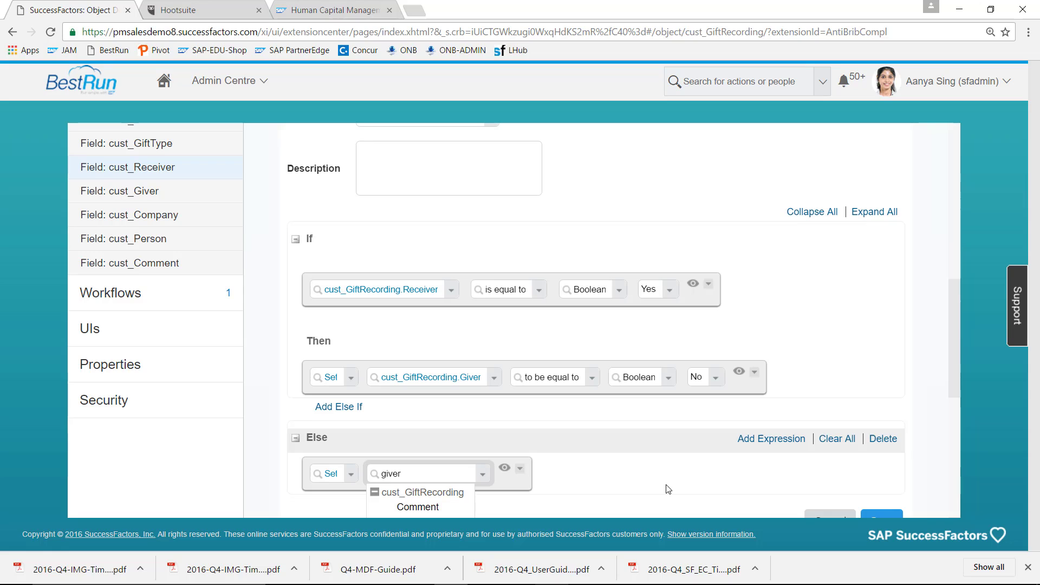
scroll(955, 380, "down", 3)
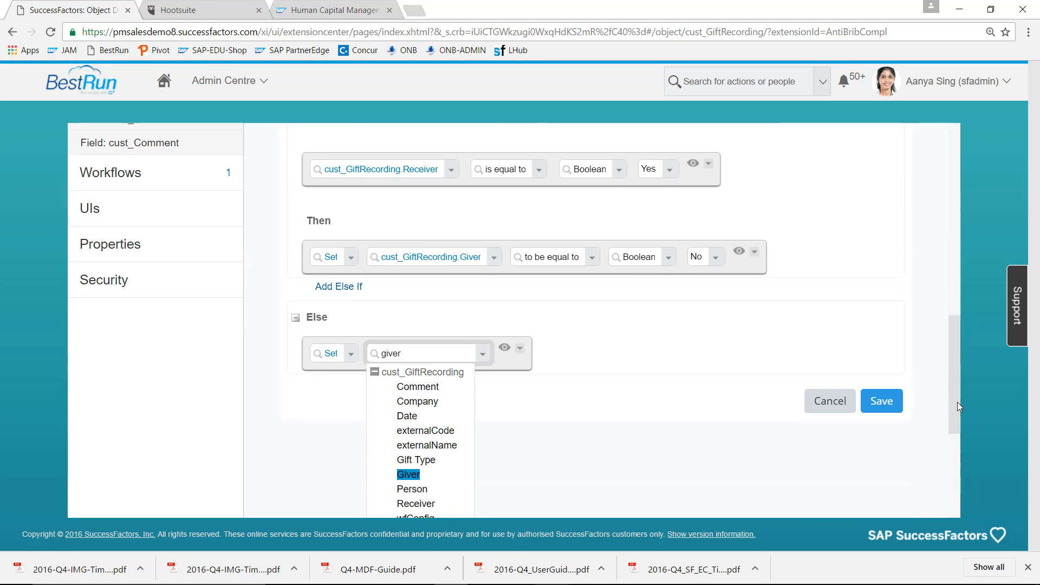
left_click(409, 460)
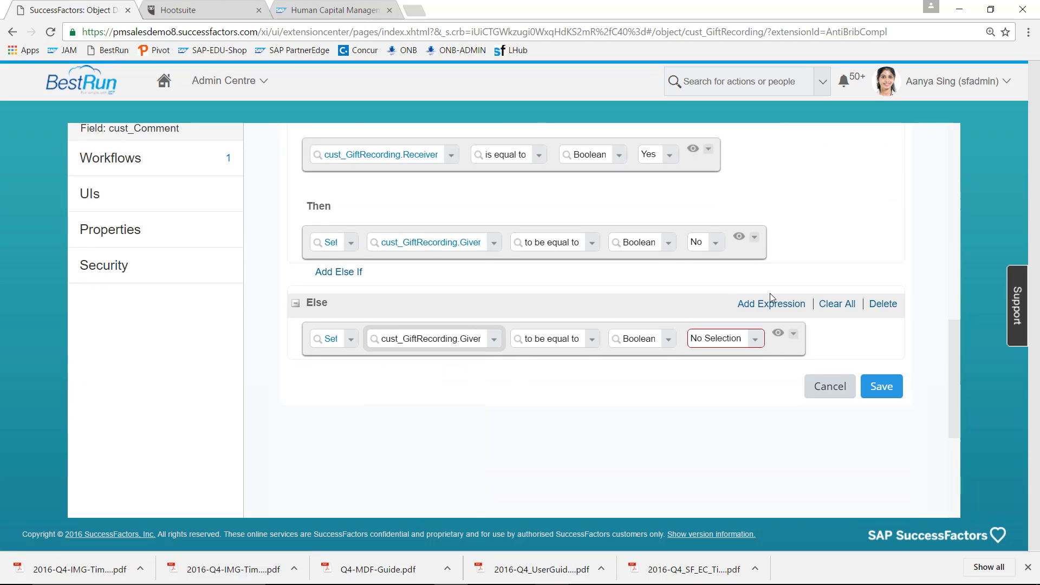
left_click(756, 339)
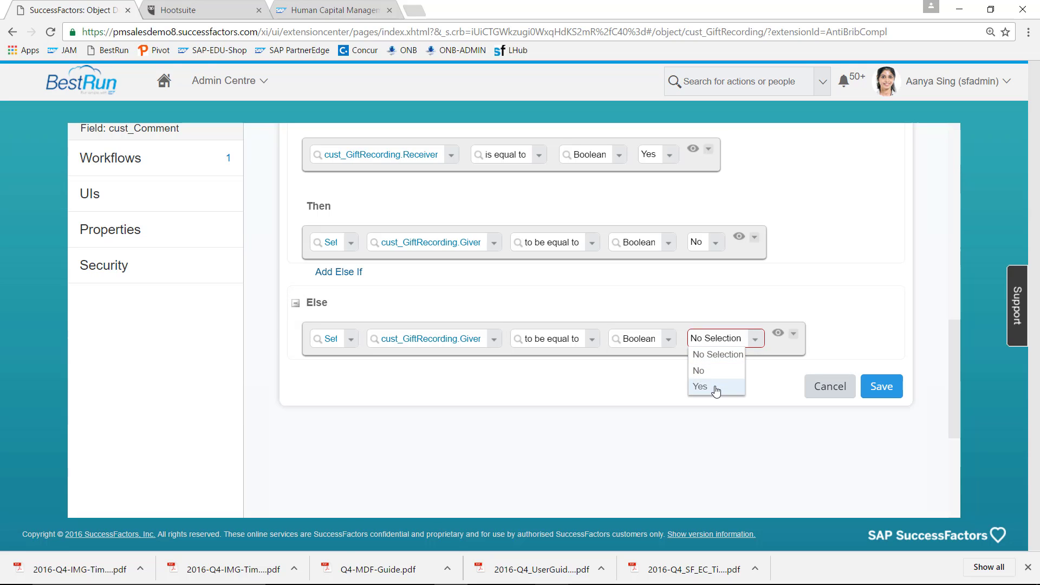
left_click(715, 389)
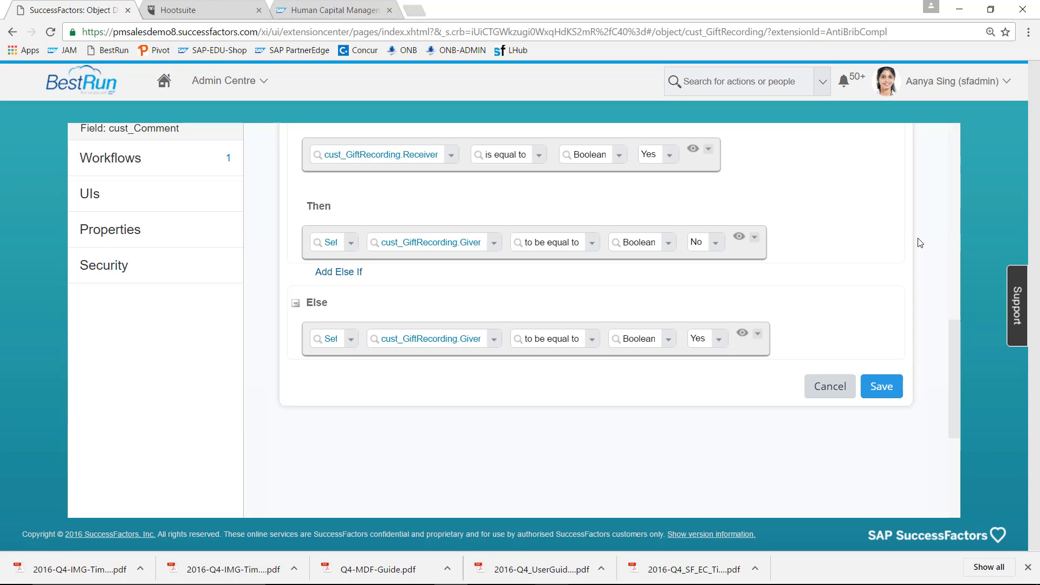
left_click(889, 383)
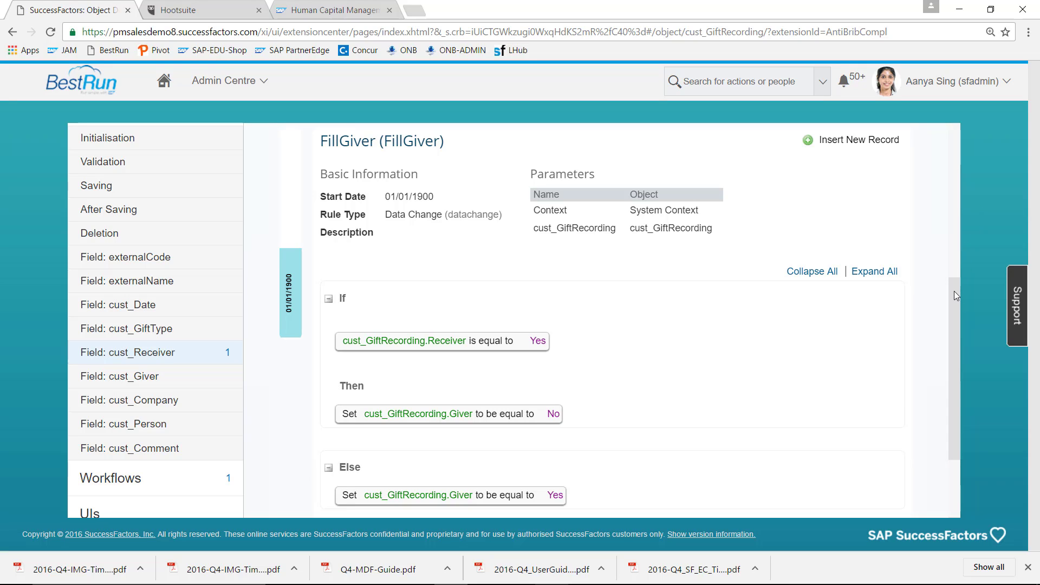
left_click_drag(954, 291, 960, 361)
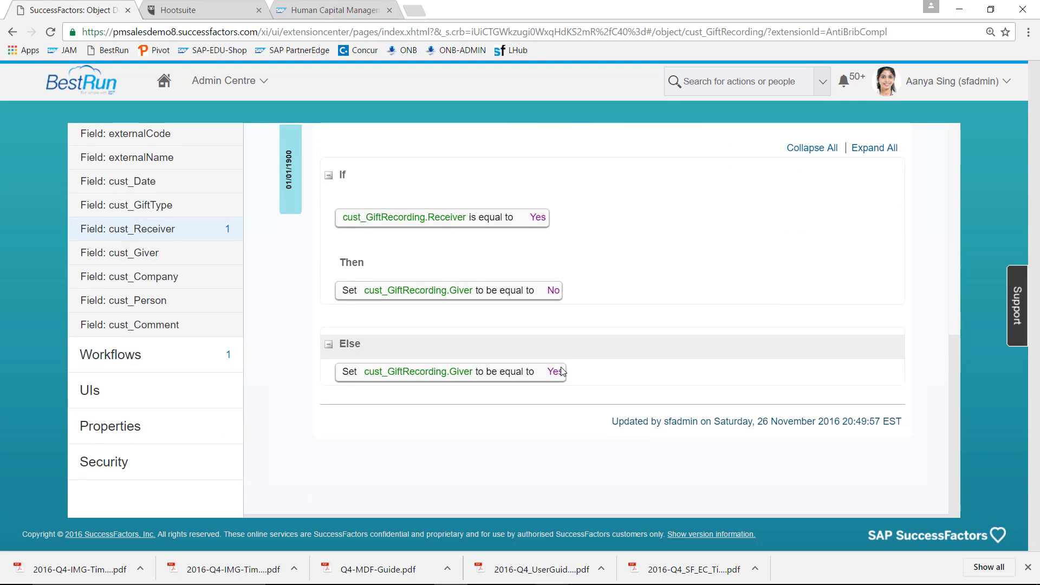
- Confirm saving pending changes when moving to UIs, and give the new config UI the ID GiftRecording
left_click(156, 396)
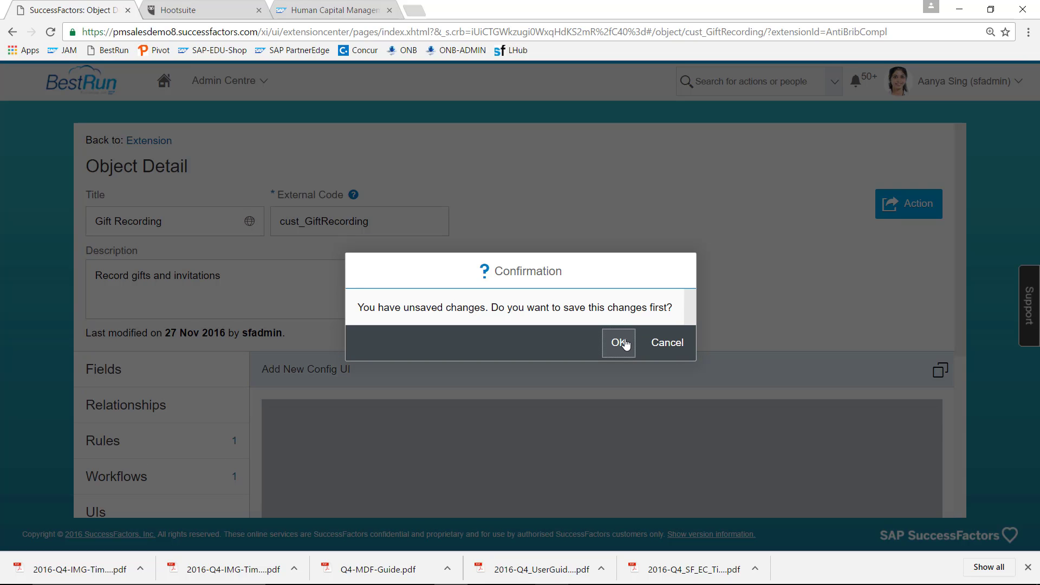
left_click(628, 343)
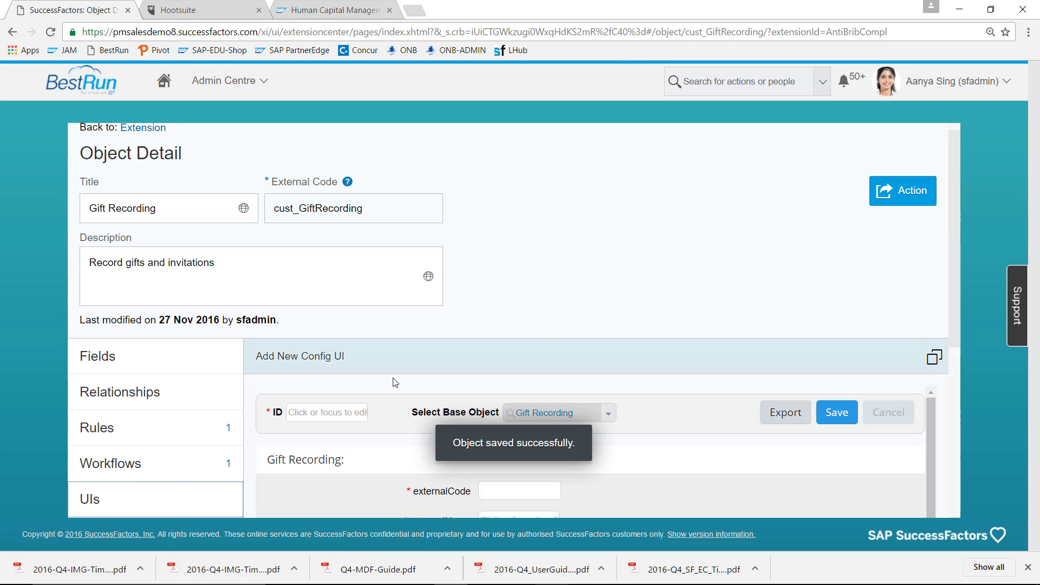
left_click(338, 413)
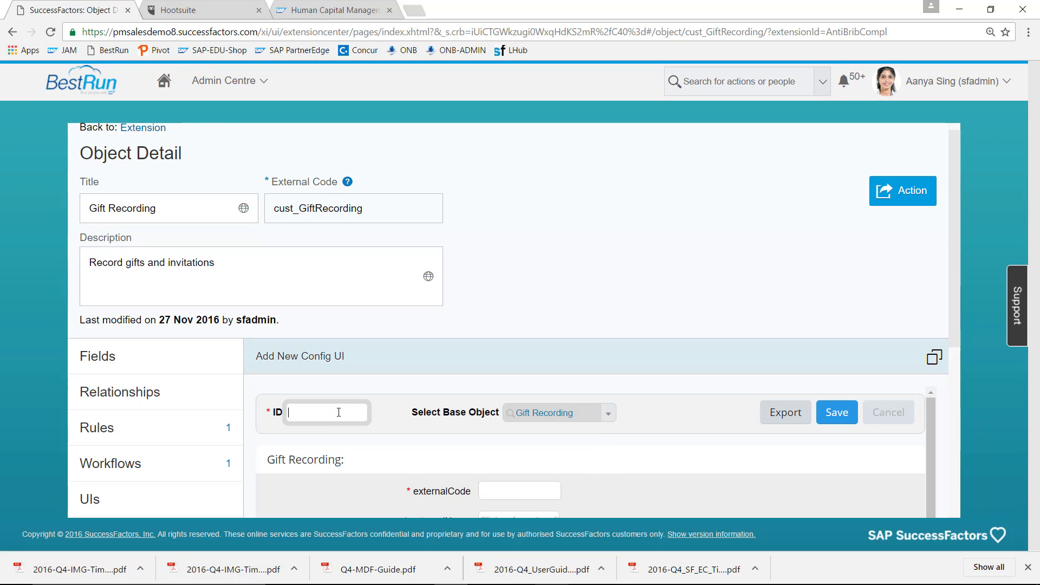
type("GiftRecording")
scroll(963, 364, "down", 5)
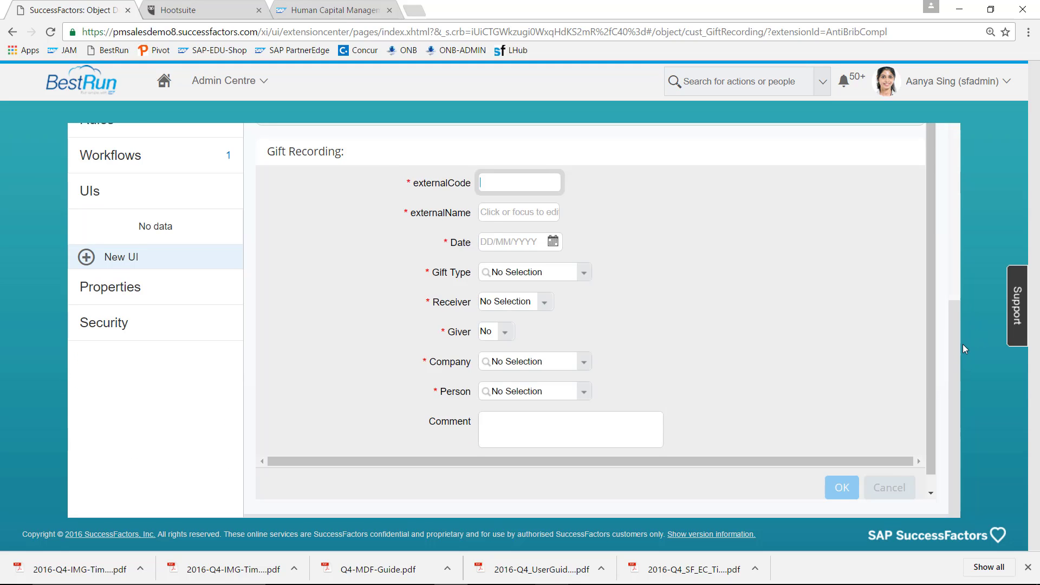
scroll(963, 344, "up", 1)
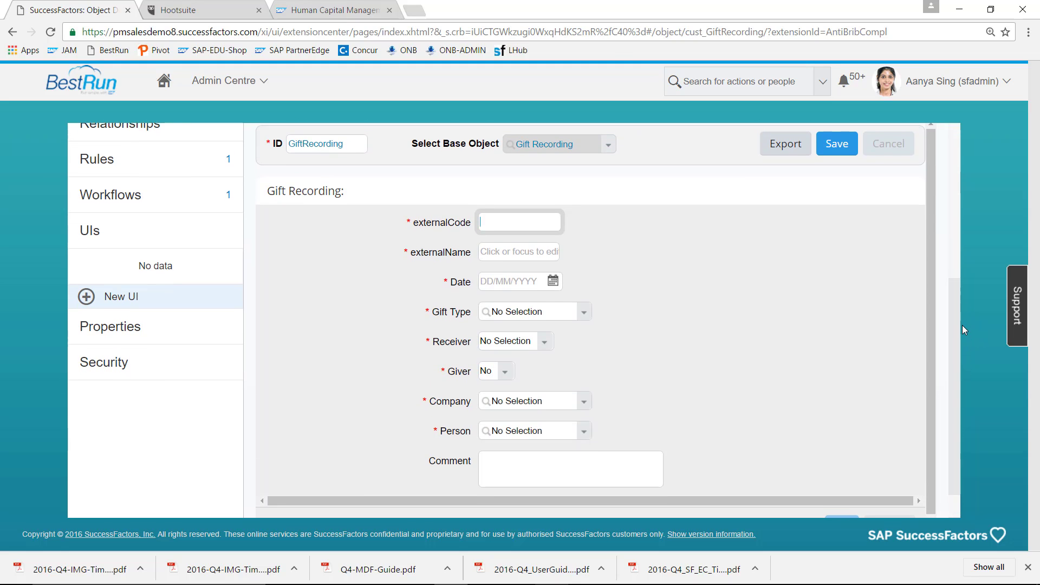
- Set the externalCode field's Label Override to Employee
mouse_move(709, 417)
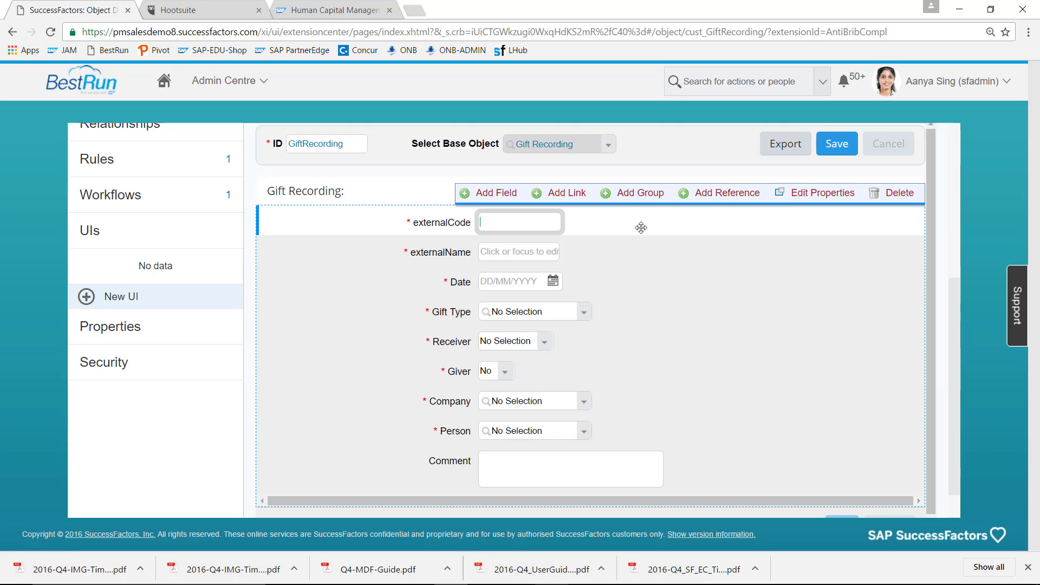
mouse_move(584, 228)
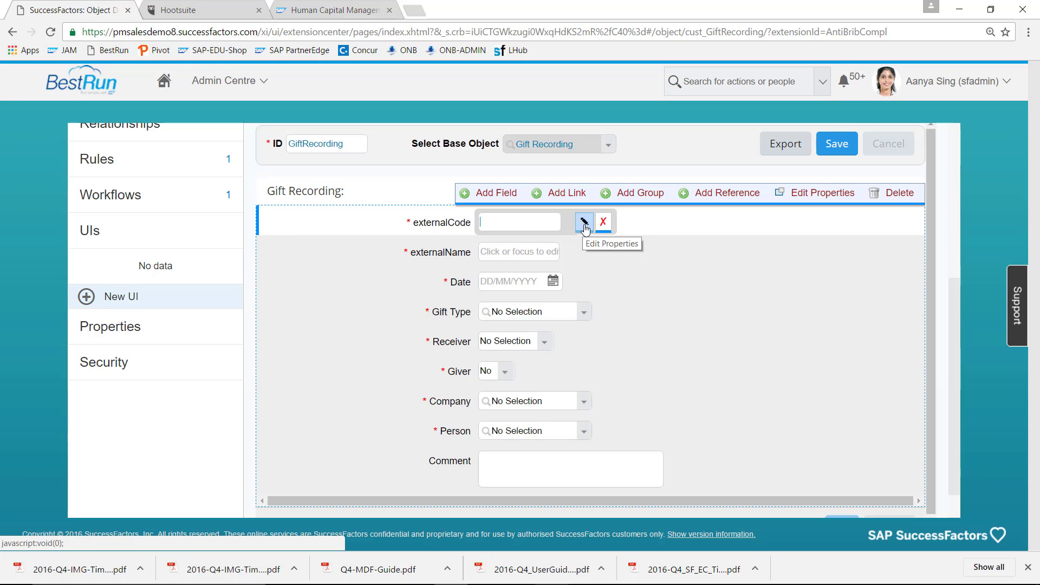
left_click(584, 224)
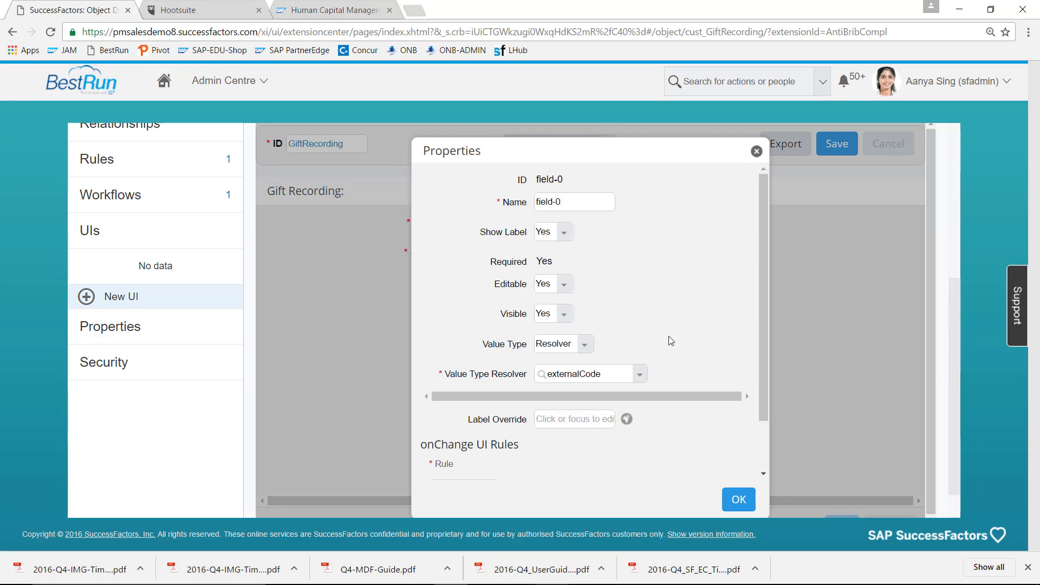
left_click(590, 425)
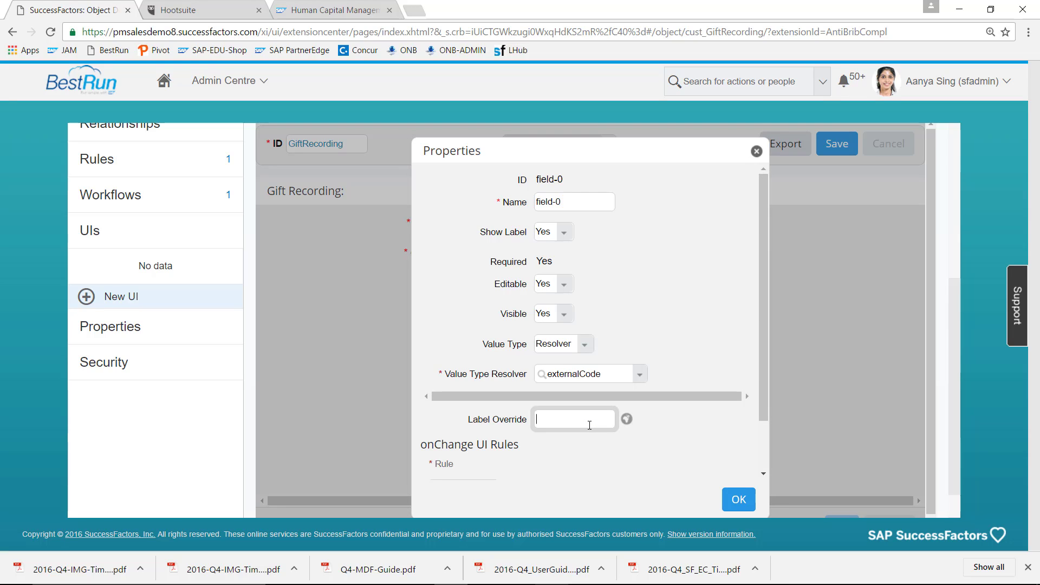
type("Emplo")
type("yee")
left_click(746, 503)
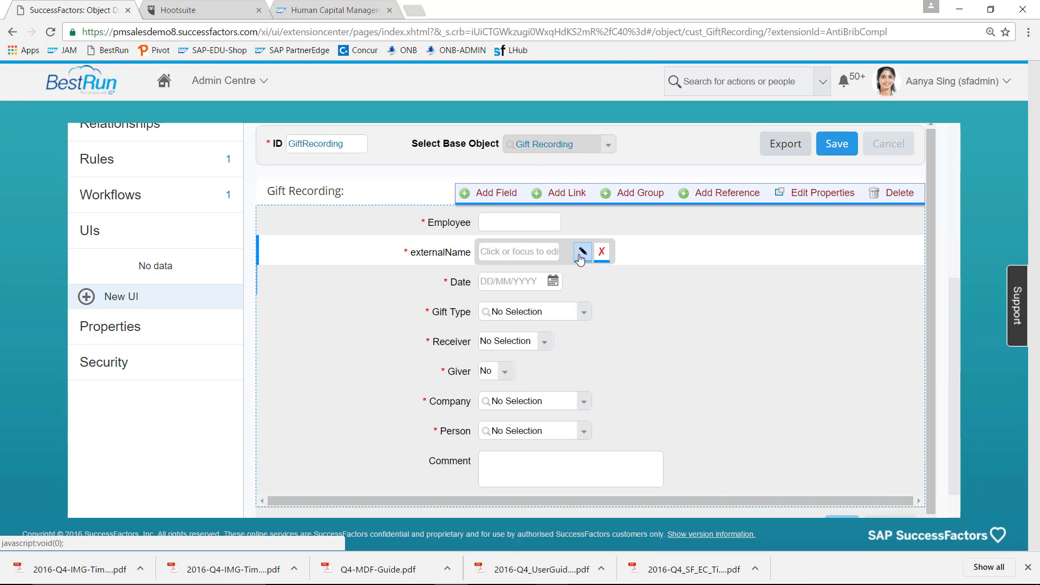
- Set the externalName field's Label Override to Occasion
left_click(582, 253)
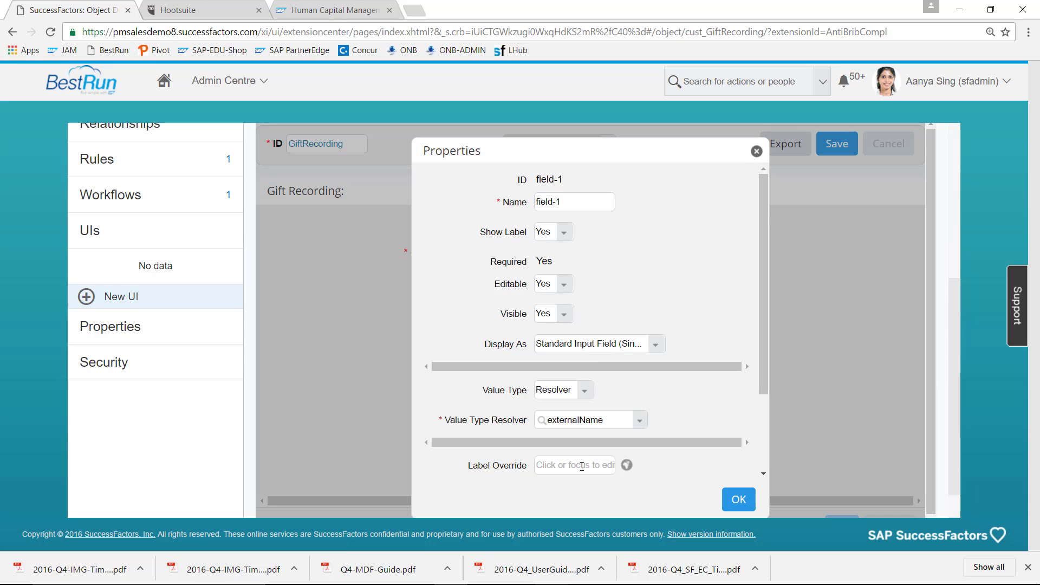
left_click(581, 466)
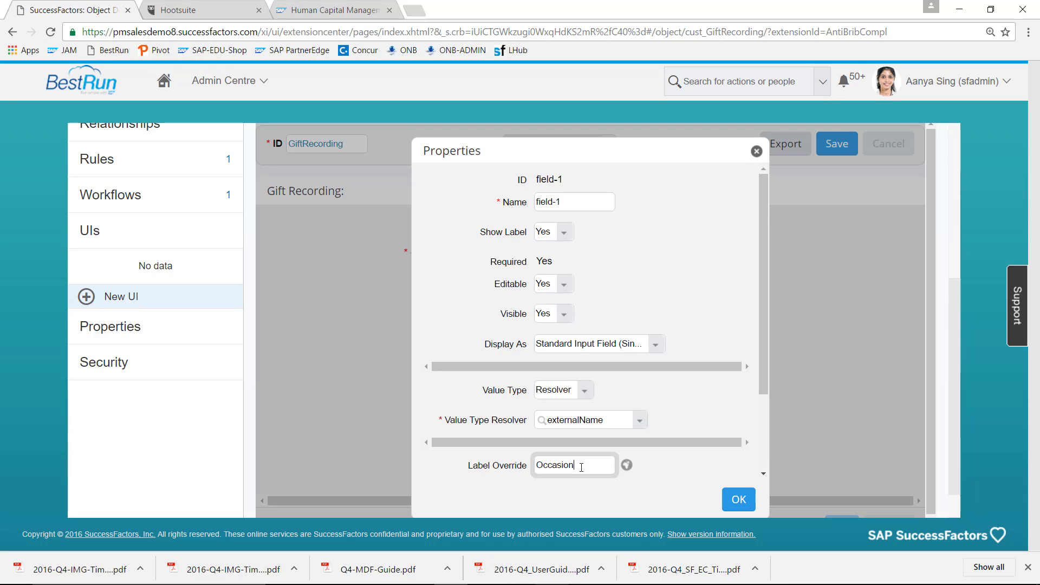
left_click(738, 499)
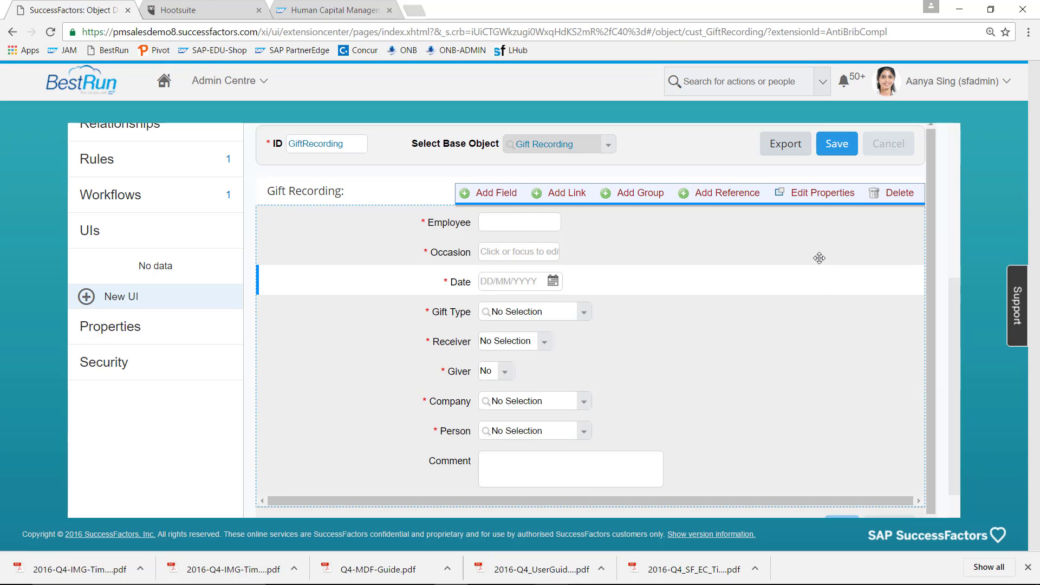
- Change the Gift Recording section's layout from Grid to Form
left_click(824, 198)
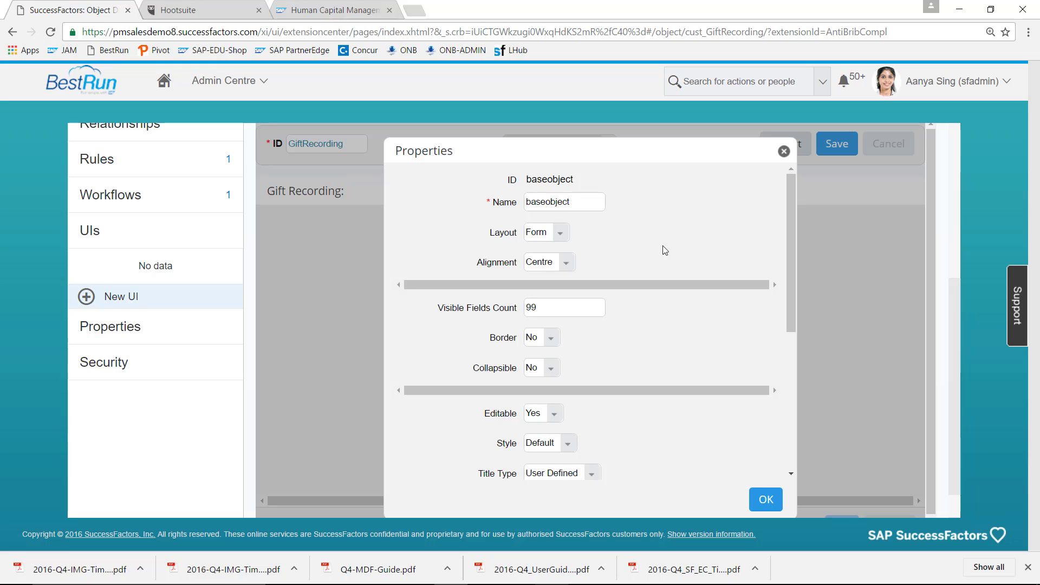
left_click(562, 236)
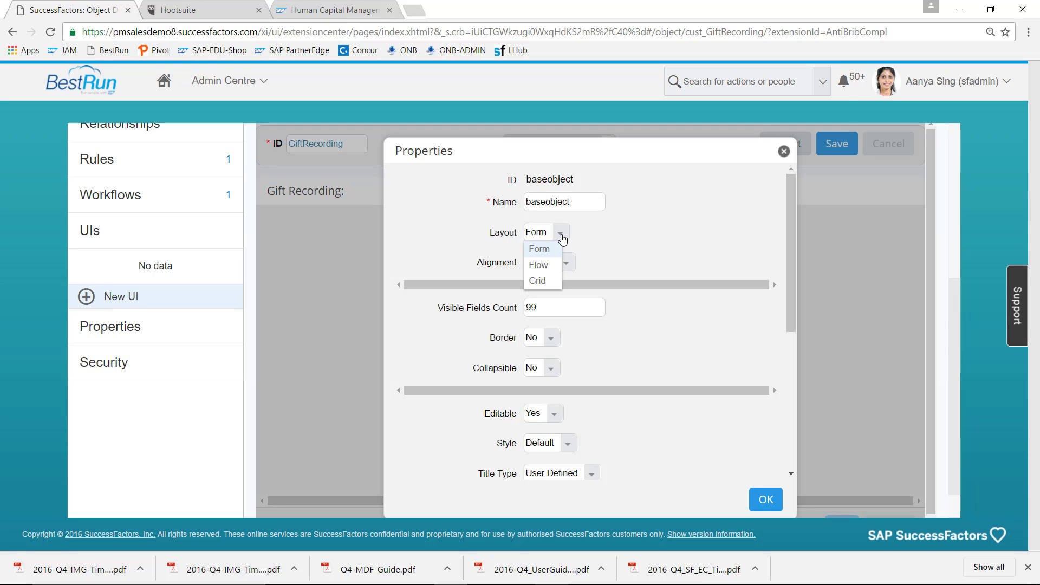
left_click(540, 281)
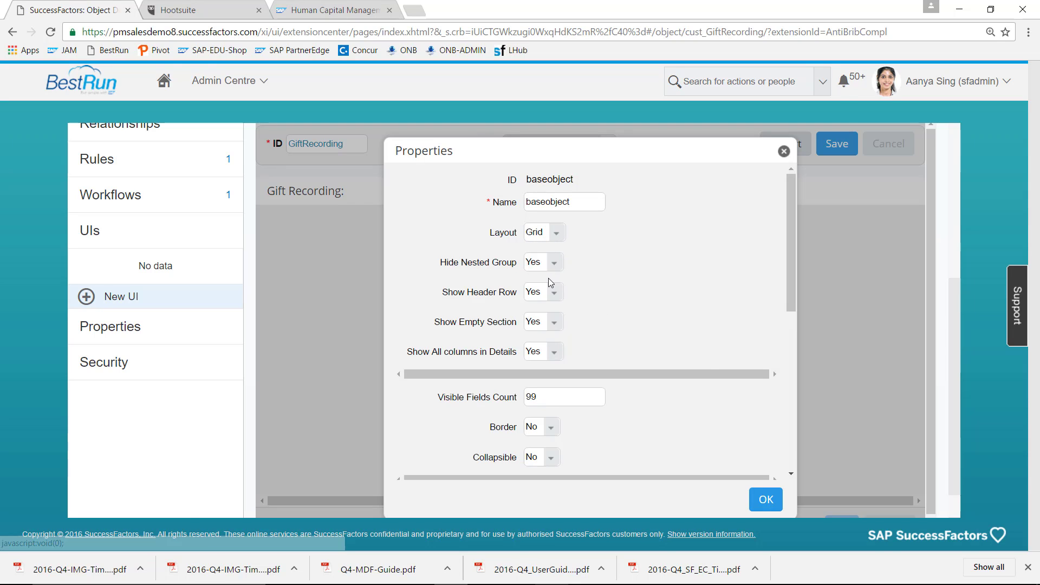
left_click(761, 503)
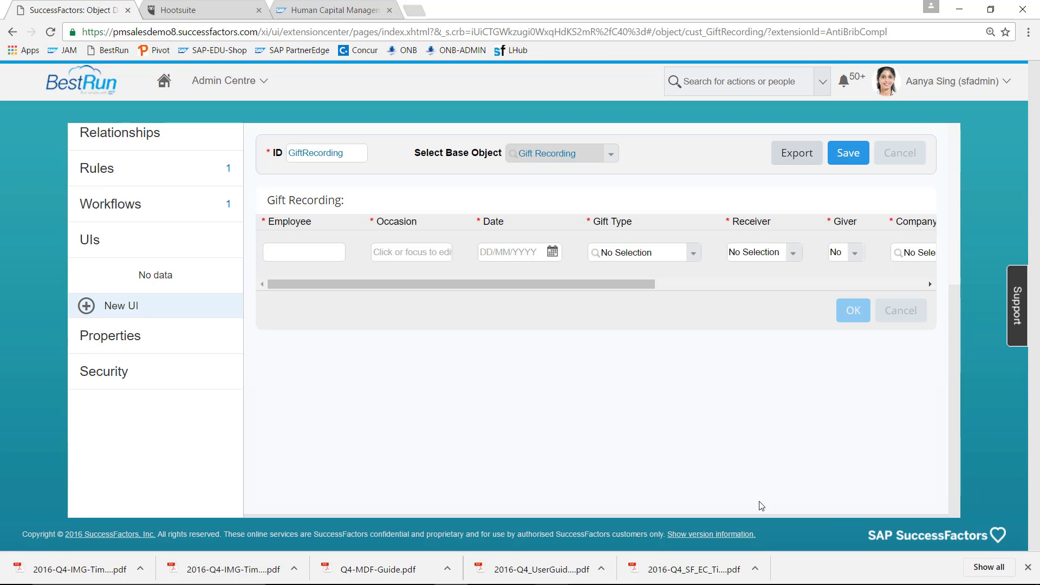
mouse_move(892, 324)
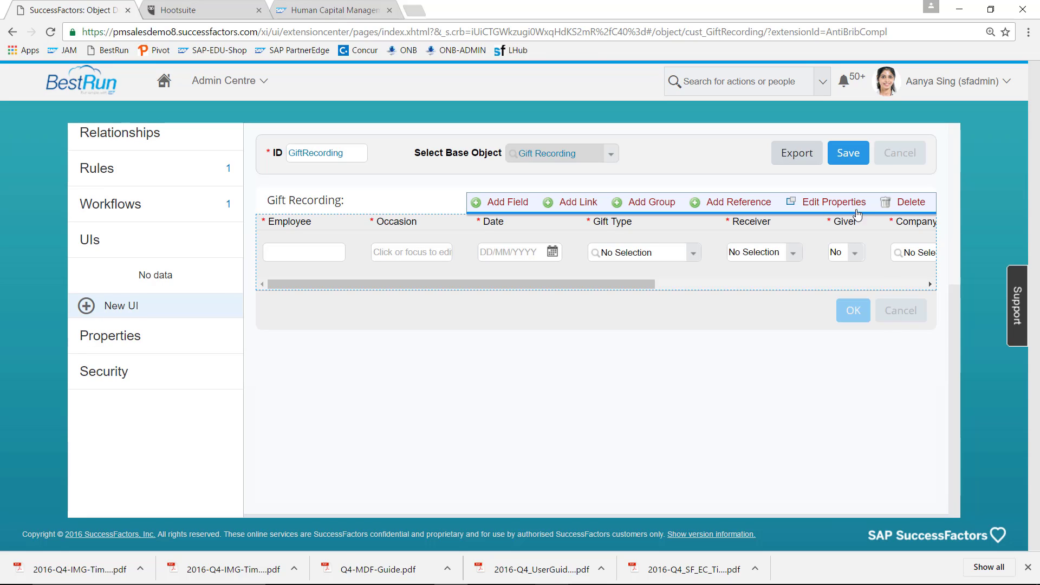
left_click(845, 200)
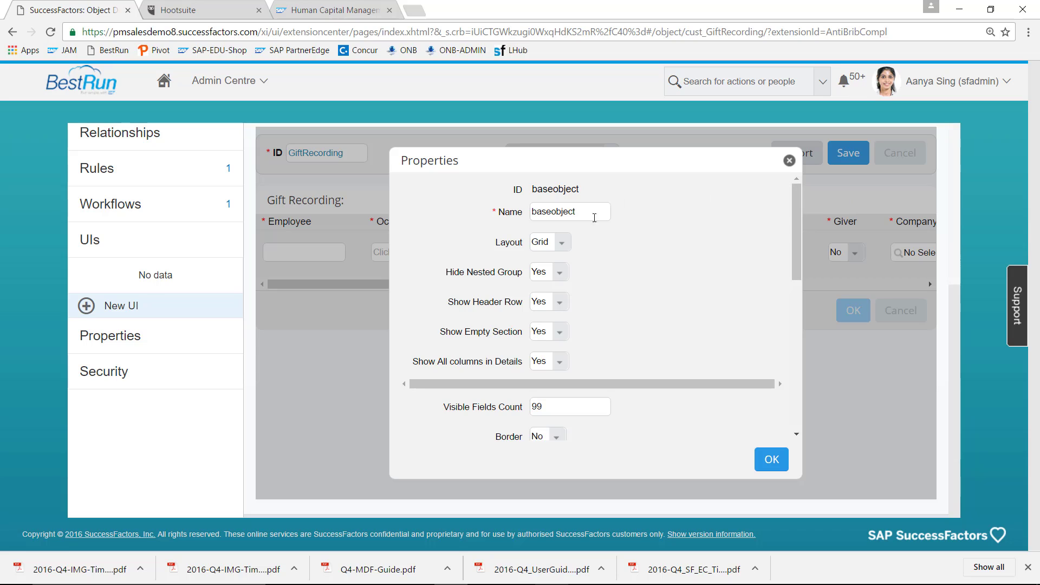
left_click(566, 245)
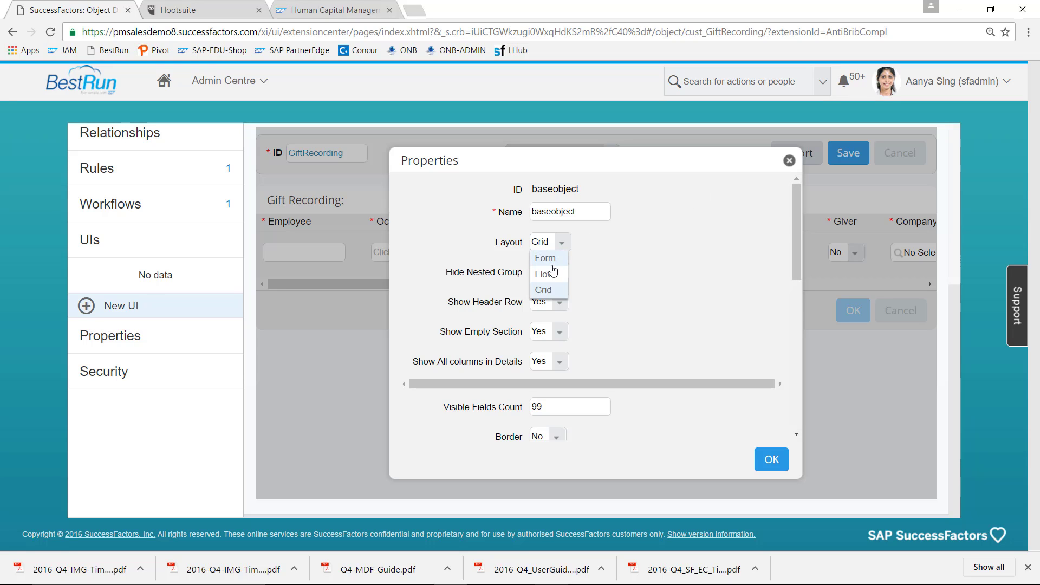
left_click(551, 262)
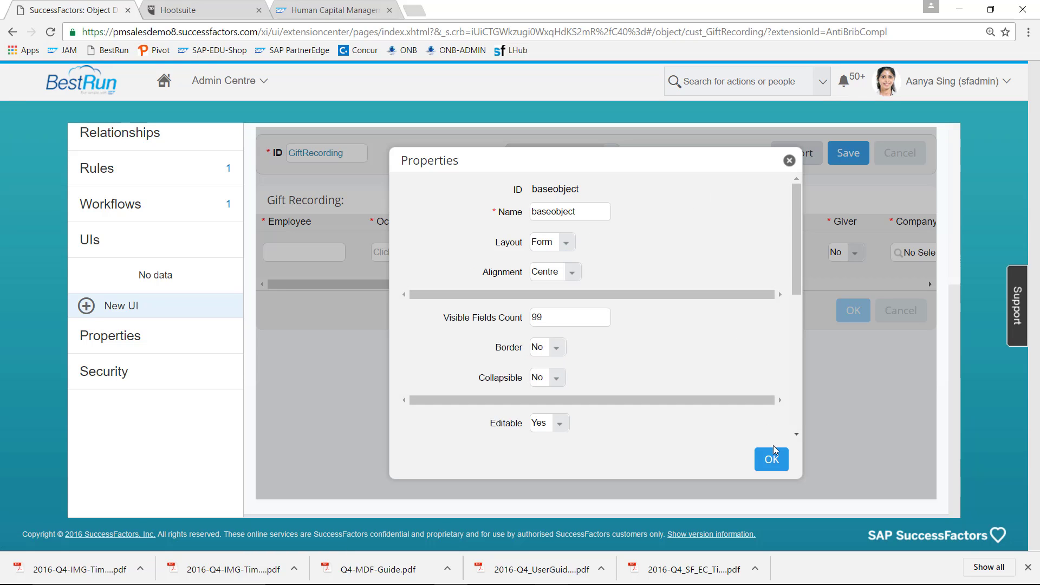
left_click(772, 460)
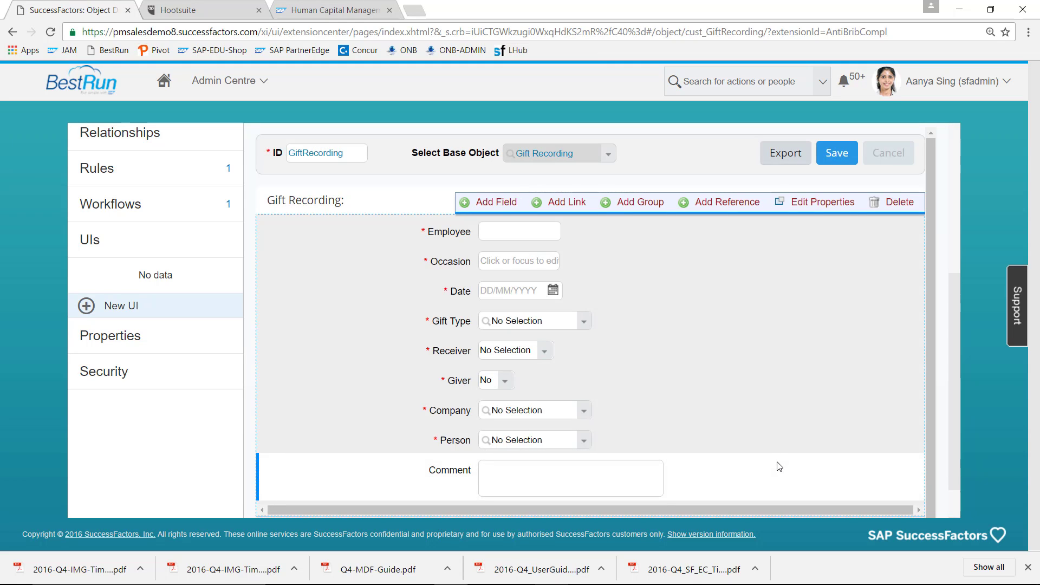
scroll(956, 336, "down", 1)
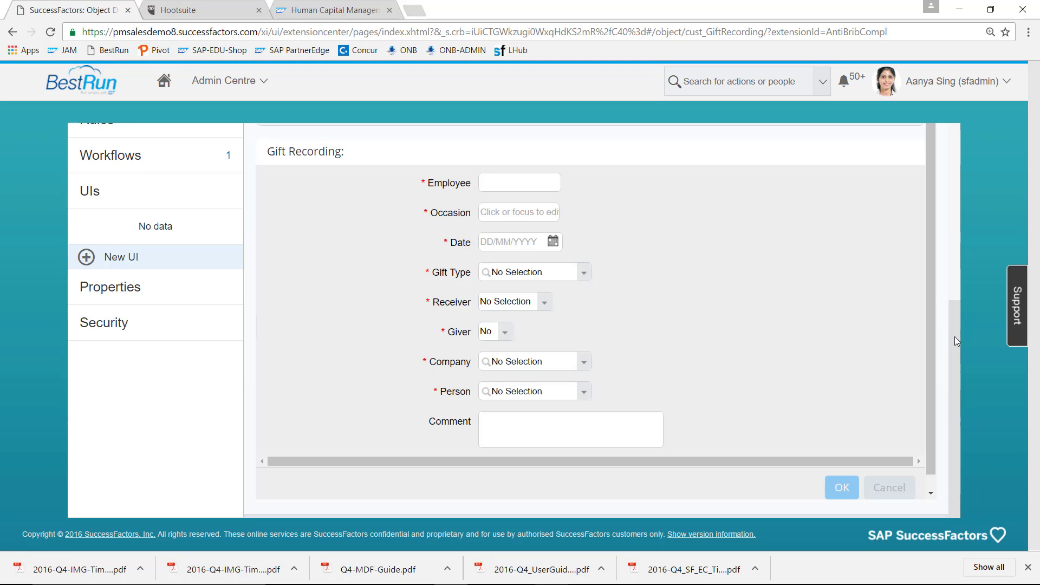
left_click_drag(955, 336, 955, 241)
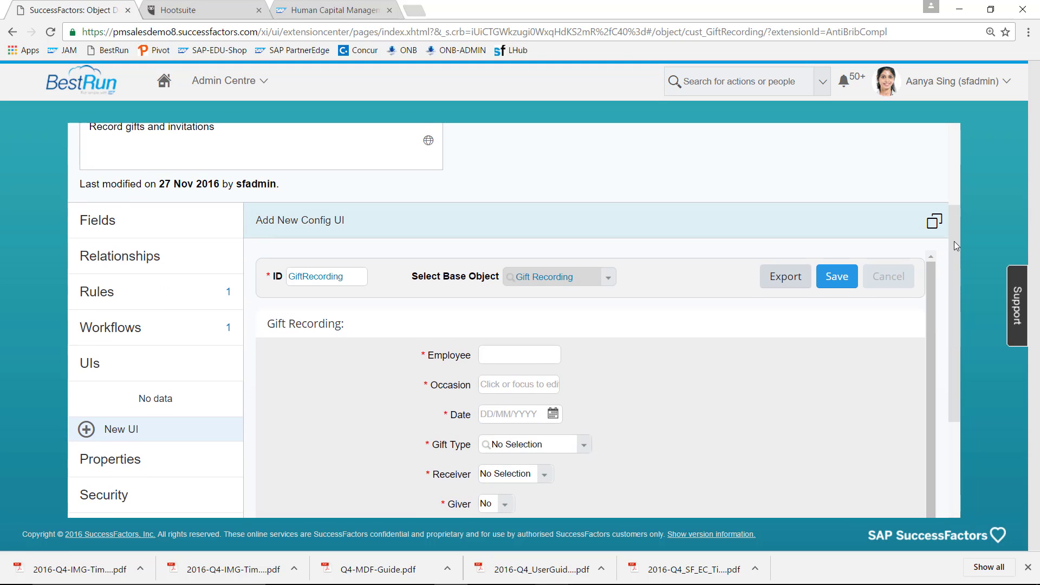
- Save the GiftRecording UI, select it as the object's Default Screen, and view Security
left_click(835, 276)
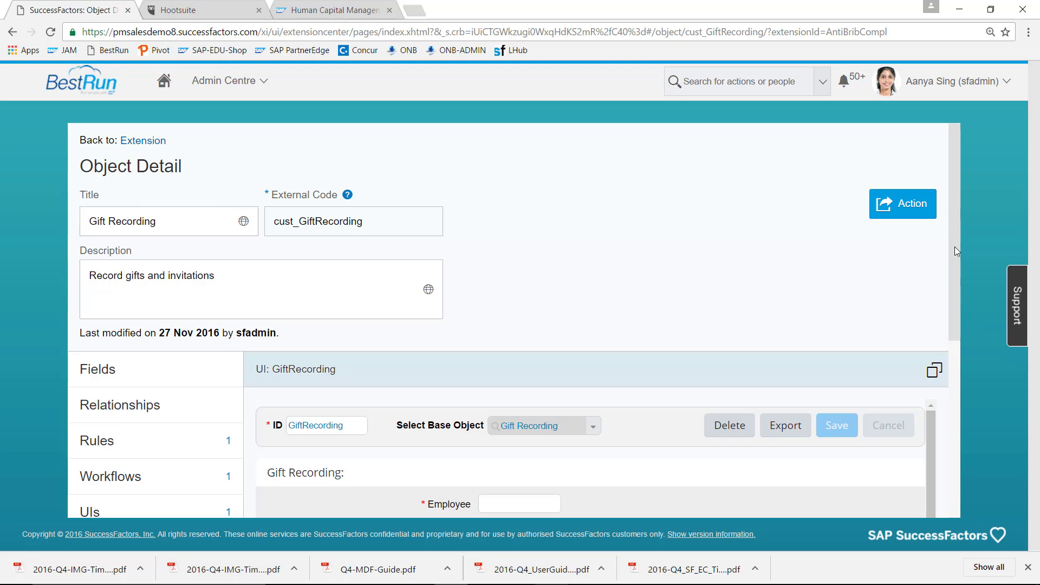
left_click_drag(955, 246, 961, 323)
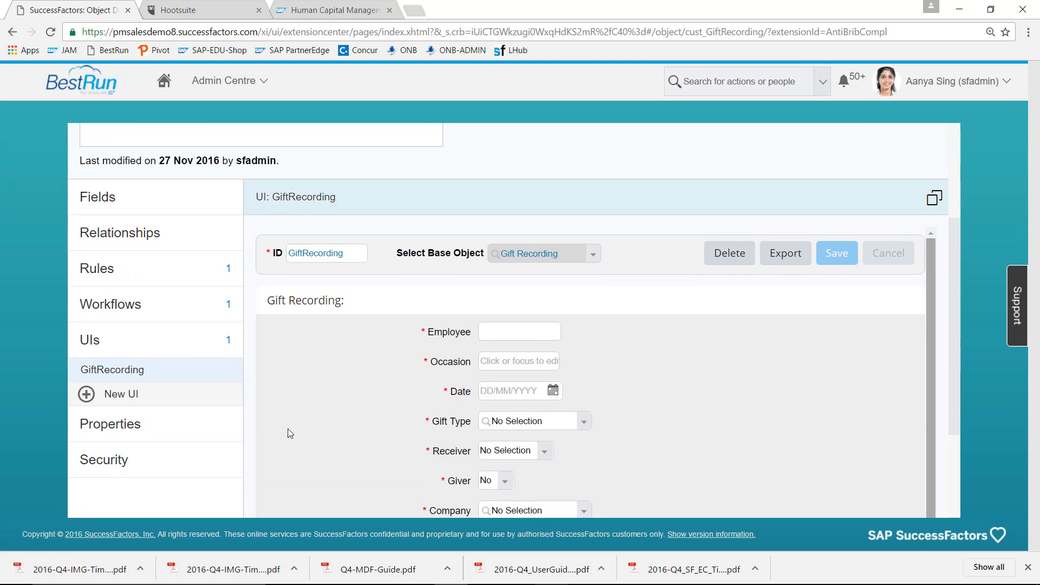
left_click(184, 431)
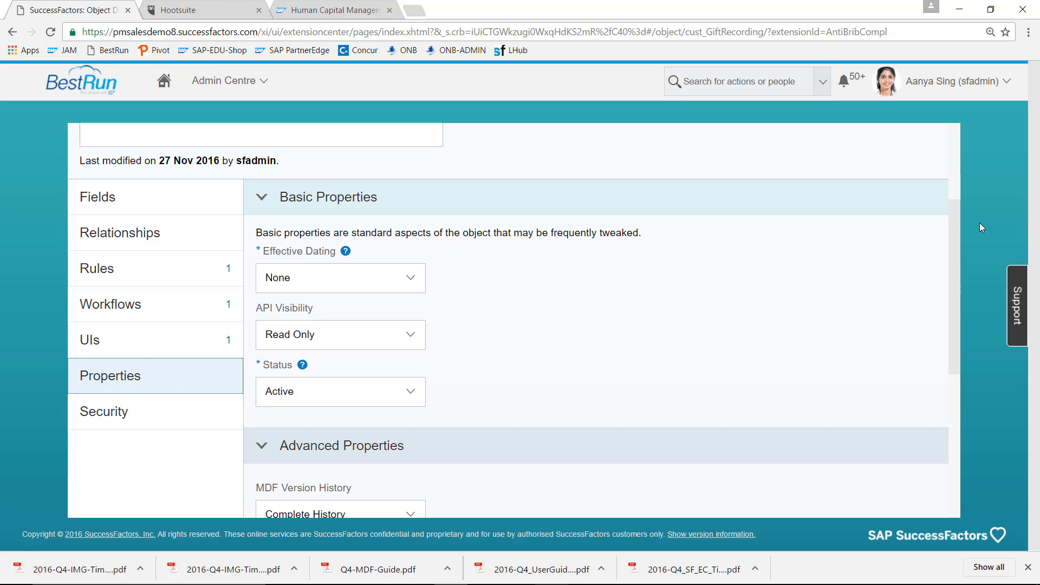
left_click_drag(955, 219, 954, 301)
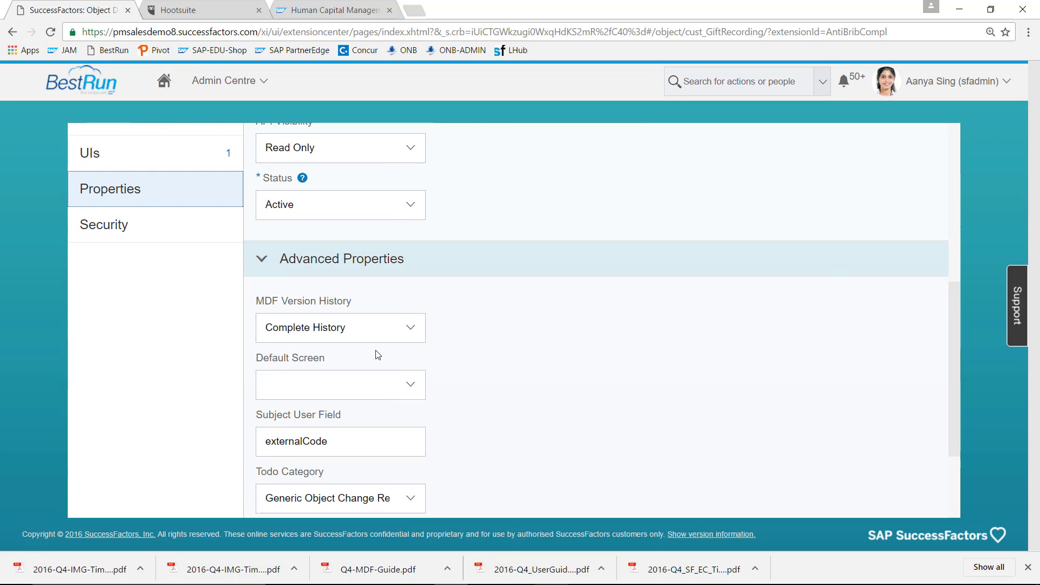
left_click(411, 384)
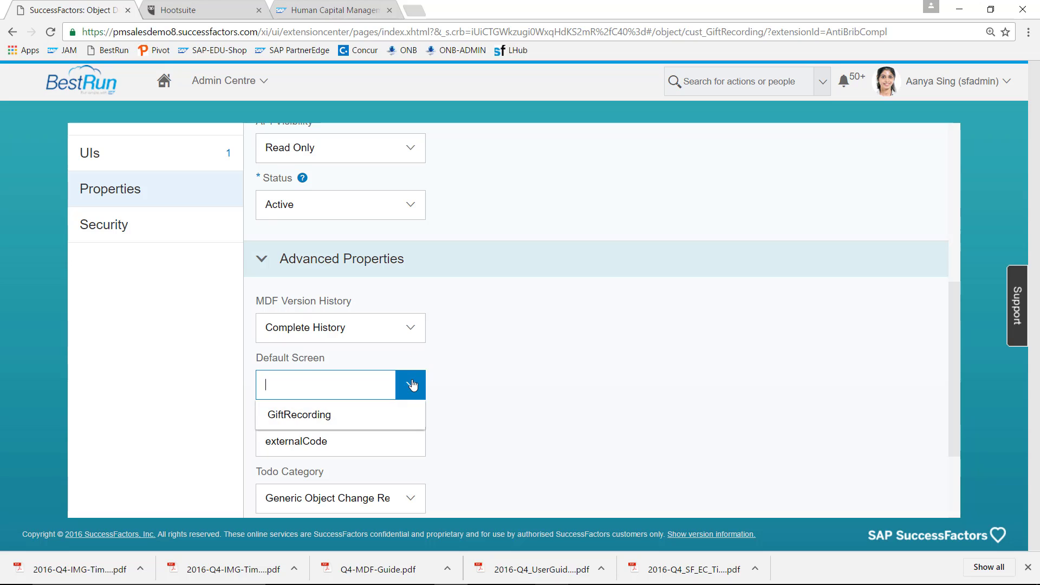
left_click(376, 415)
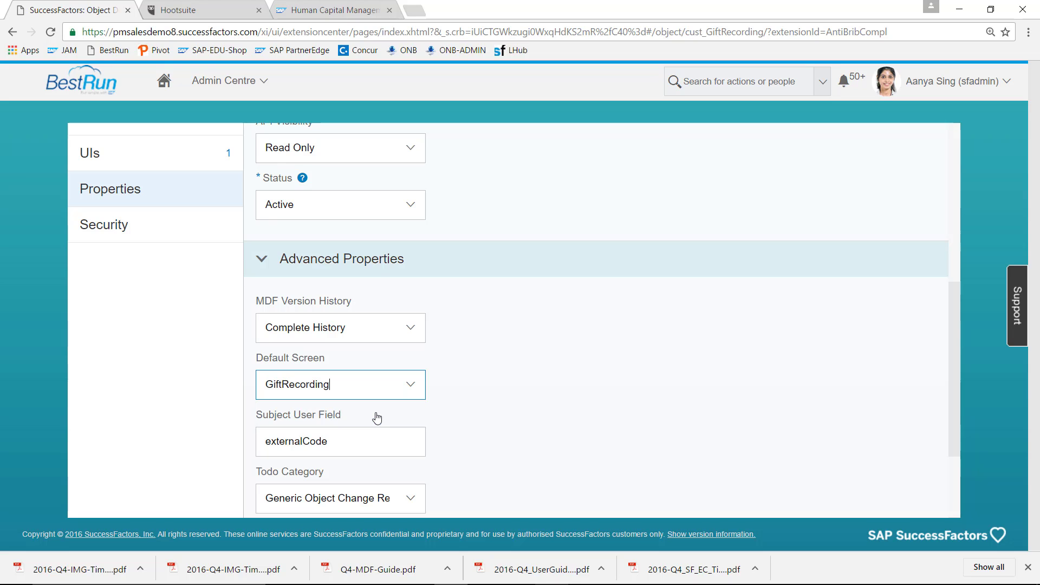
left_click(166, 233)
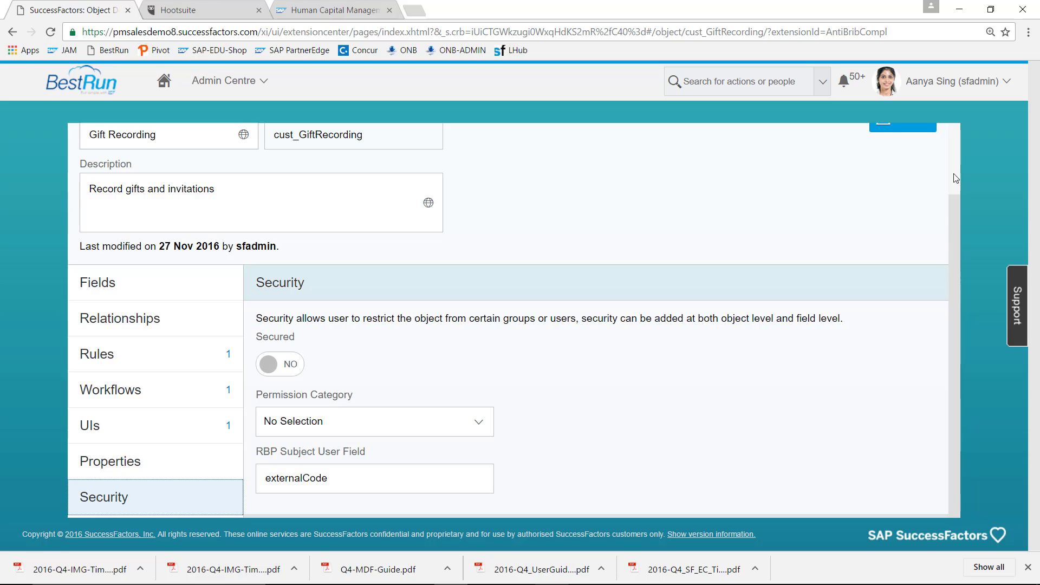
- Save the Gift Recording object using Action > Save Object
left_click_drag(952, 219, 953, 151)
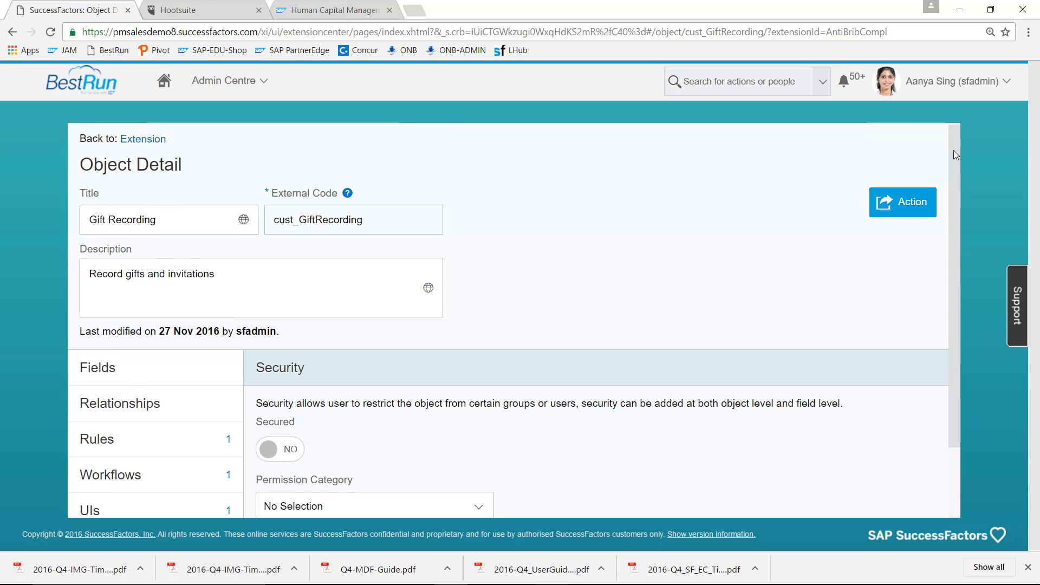
left_click(906, 202)
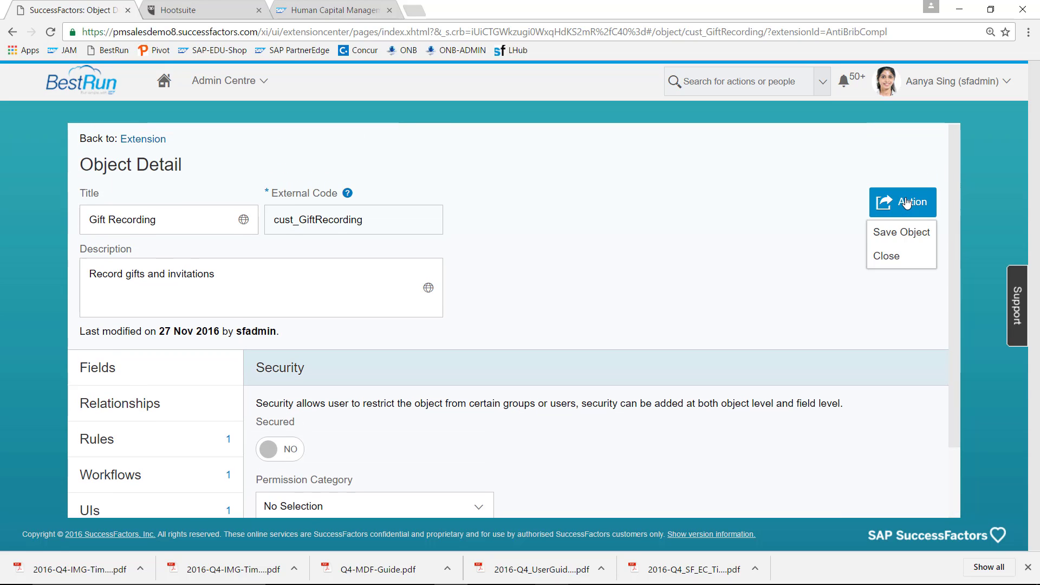
left_click(900, 232)
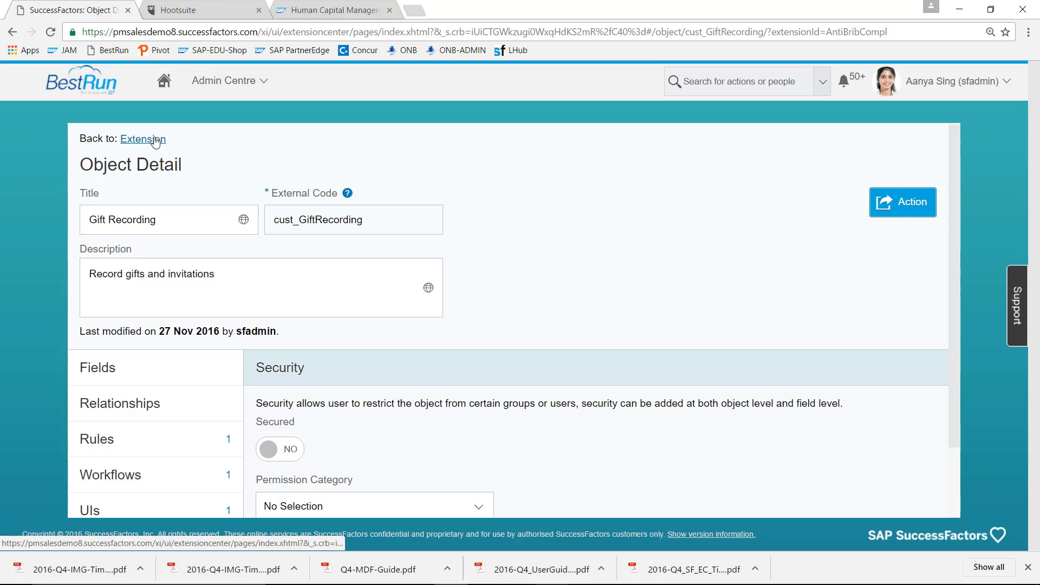
- Go to Admin Centre, search 'people pro', and open Configure People Profile
left_click(225, 81)
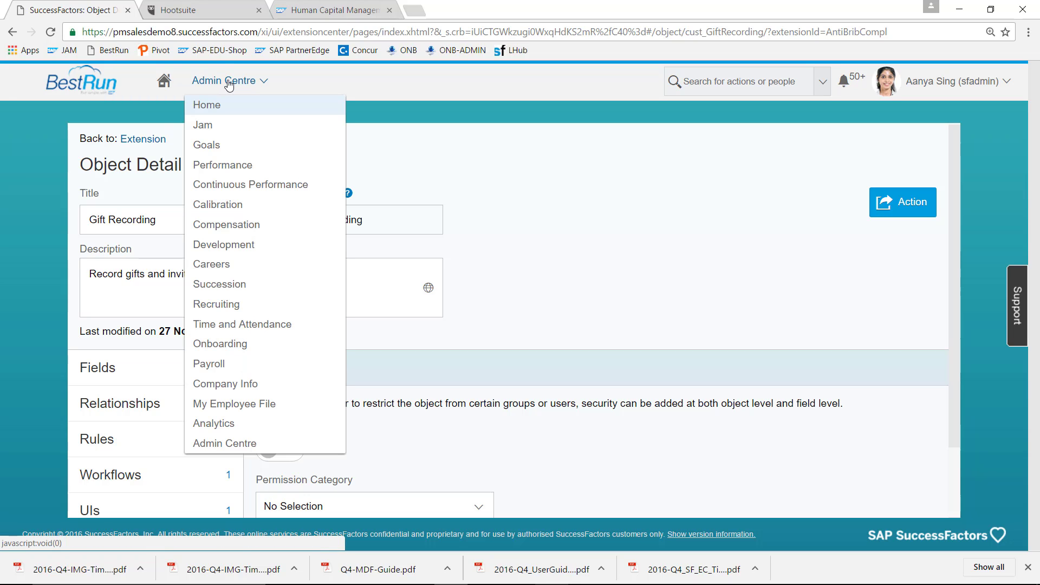
left_click(224, 444)
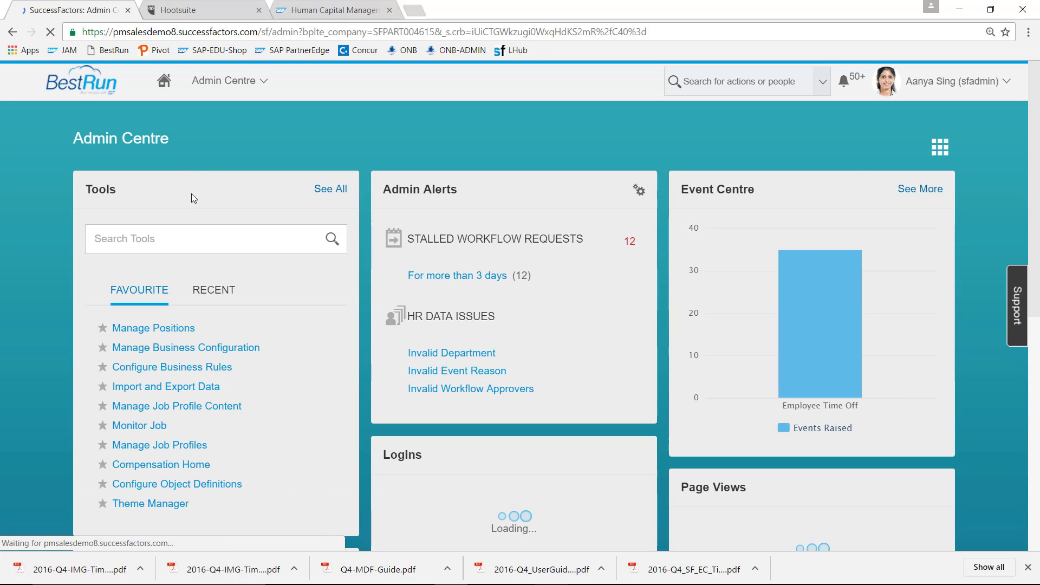
left_click(173, 238)
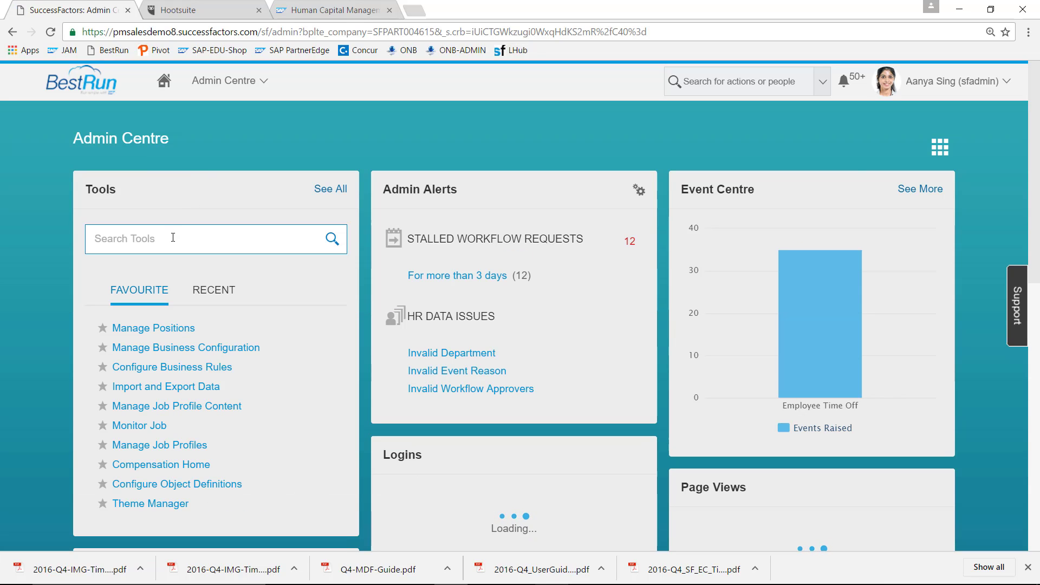
type("people pr")
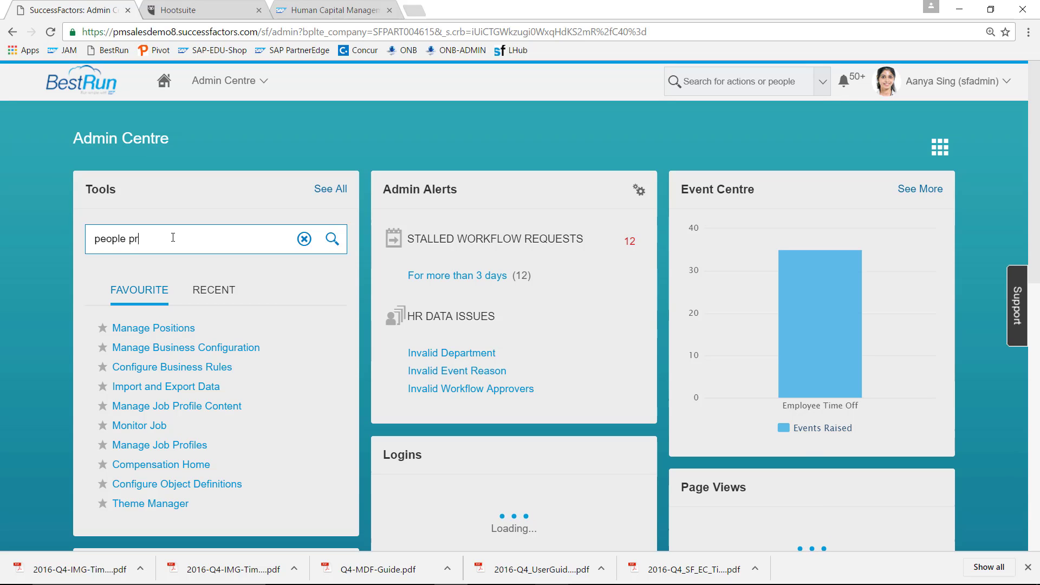
type("o")
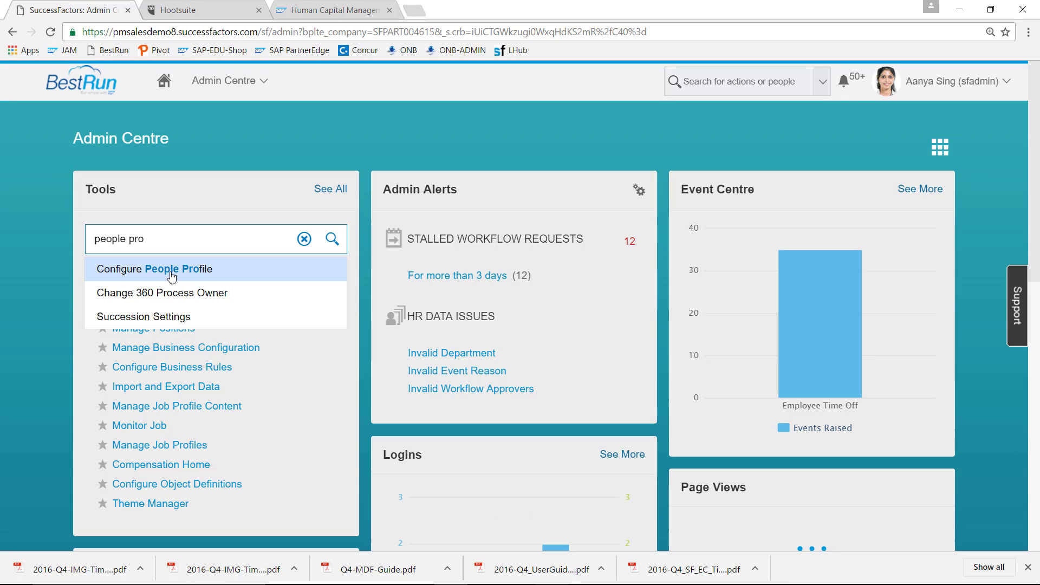
left_click(172, 275)
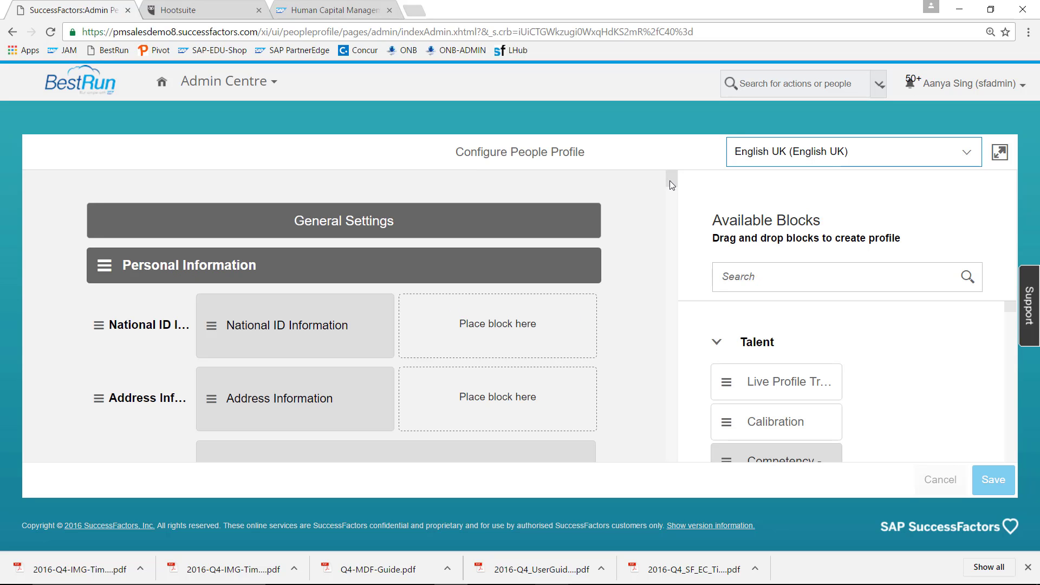
- Add a new People Profile section, rename it from Untitled to Compliance, and save the layout
left_click_drag(672, 177, 672, 460)
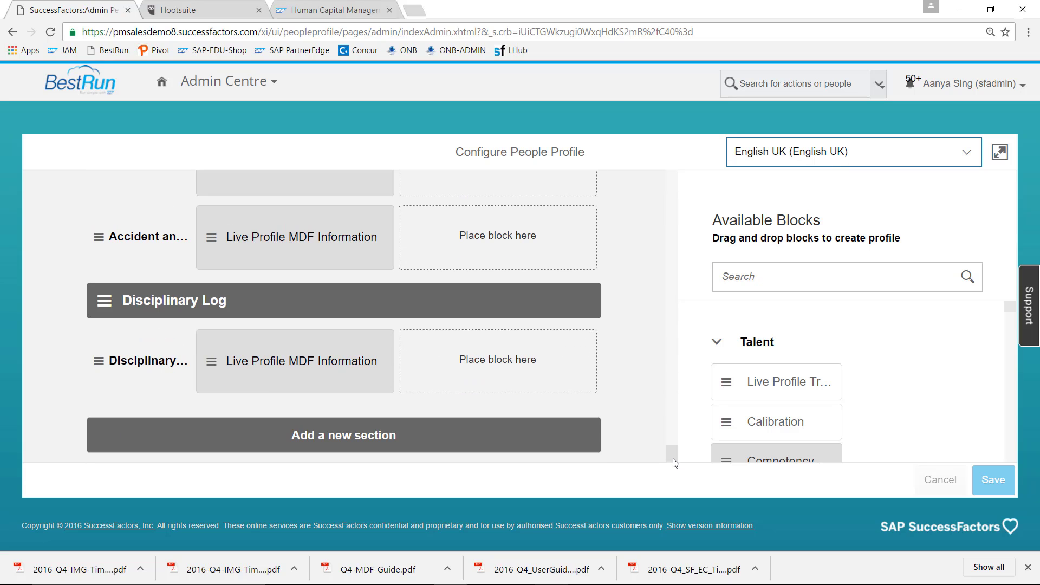
left_click(378, 441)
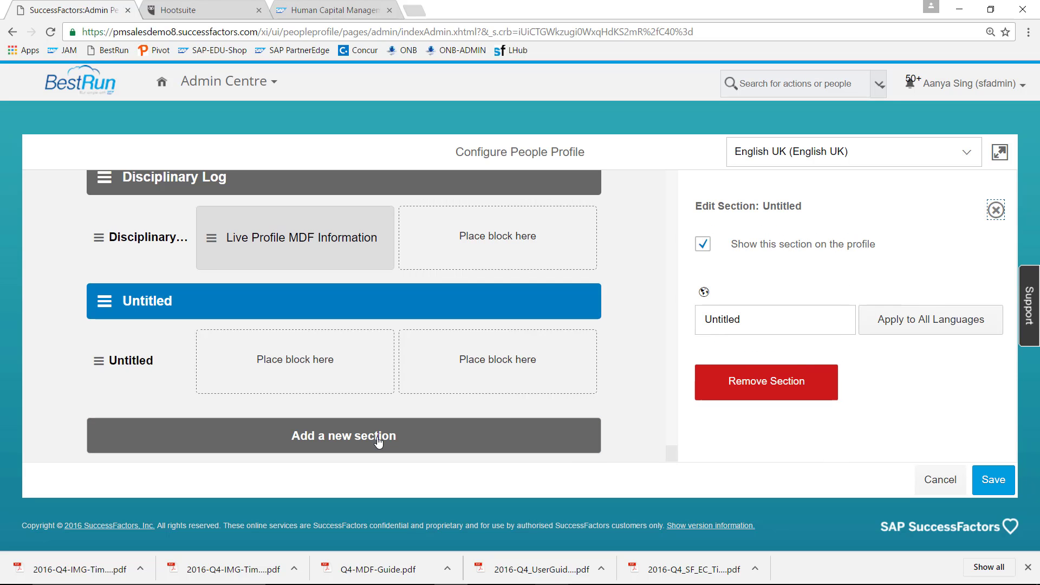
left_click(767, 313)
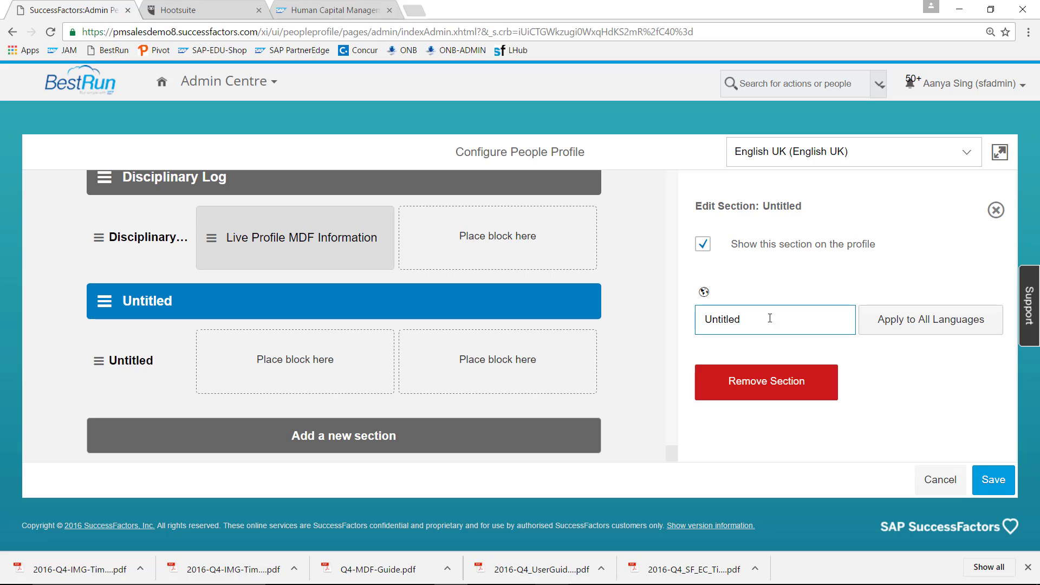
left_click_drag(770, 318, 697, 309)
type("Complia")
type("nce")
left_click(990, 482)
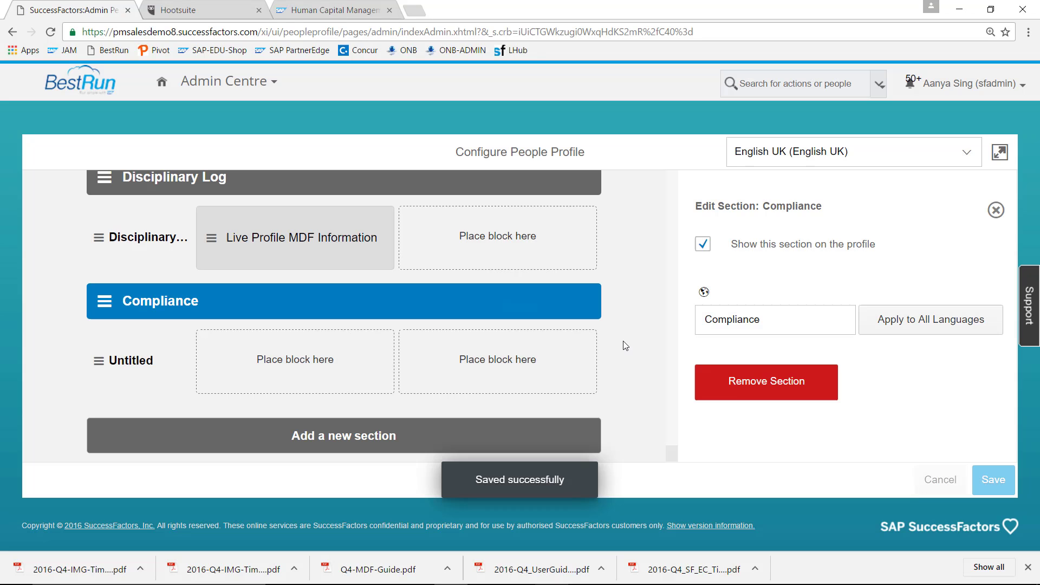
- Rename the Compliance section's Untitled subsection to 'Gifts etc.', save, and close its edit panel
left_click(138, 362)
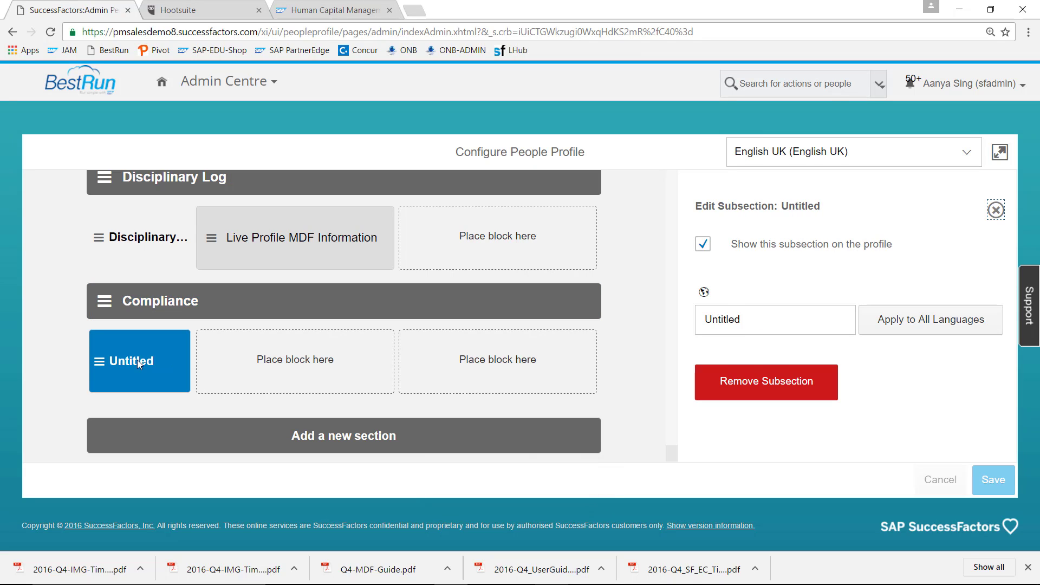
left_click(759, 319)
left_click_drag(760, 319, 648, 307)
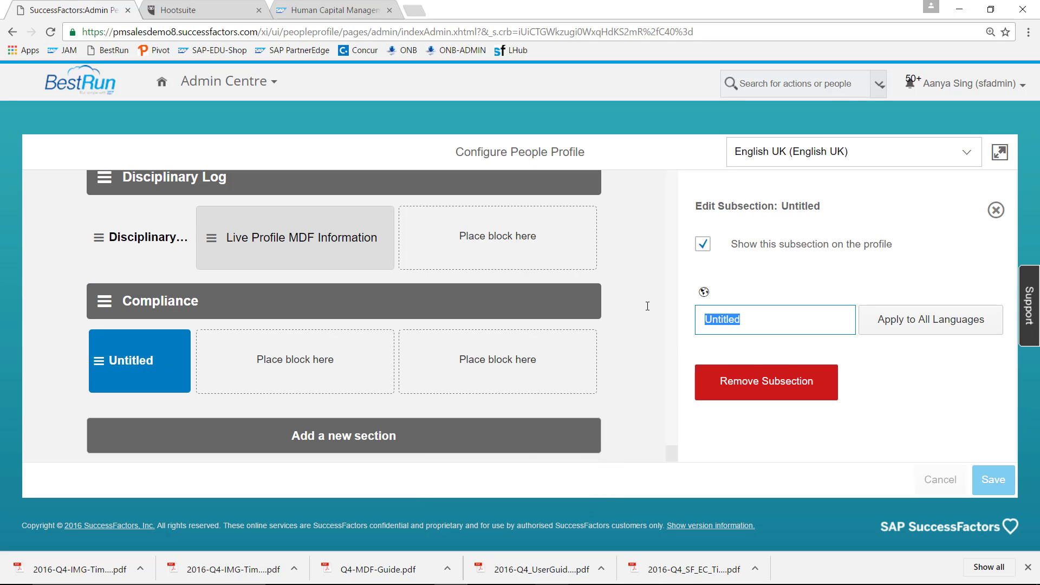
type("Gi")
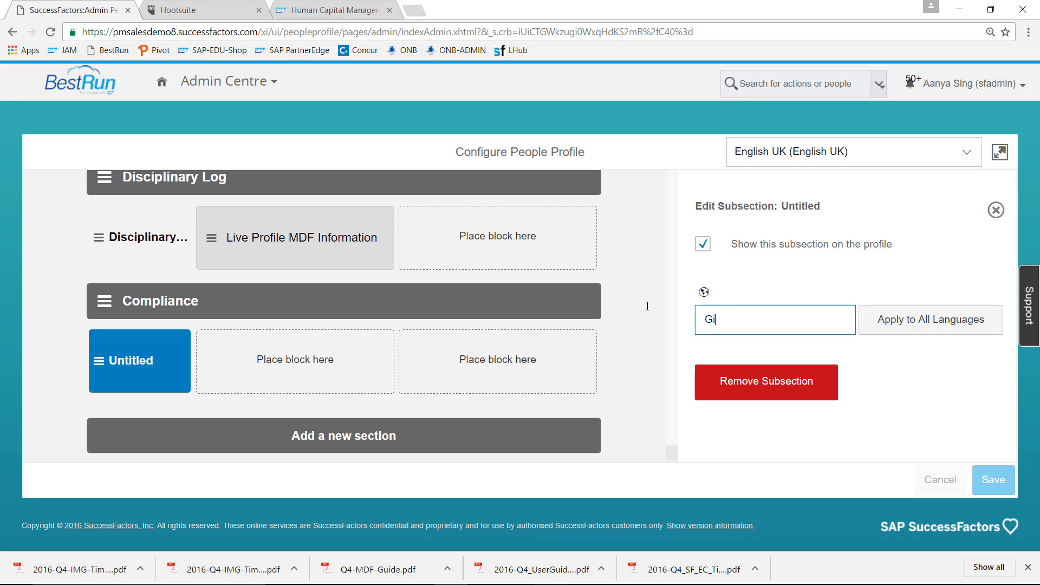
type("fts etc.")
left_click(860, 411)
left_click(994, 482)
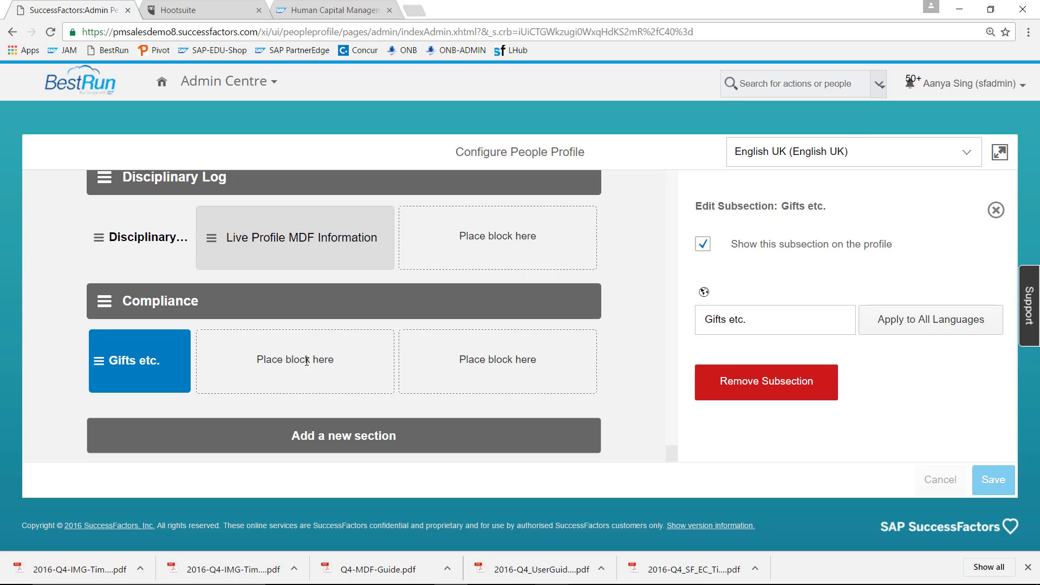
left_click(997, 211)
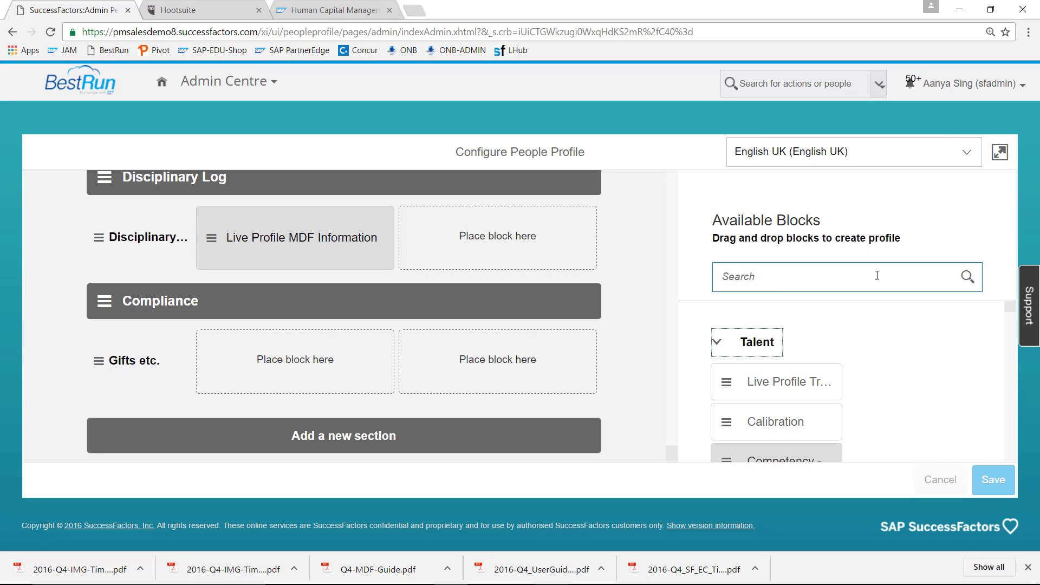
- Place a Live Profile MDF Information block using GiftRecording under Gifts etc., save, and return to Admin Centre
scroll(1011, 431, "down", 5)
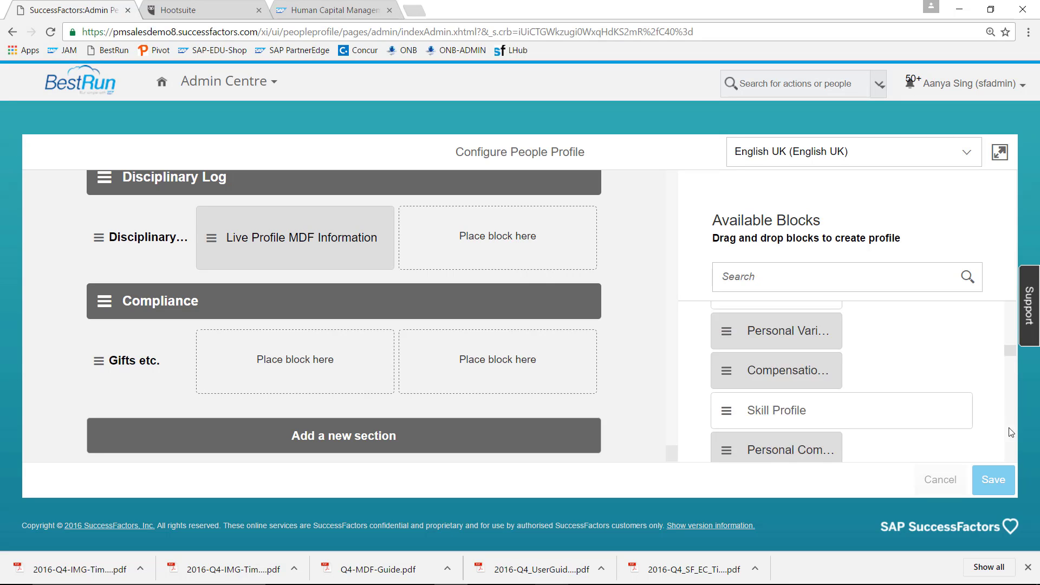
scroll(1010, 432, "down", 10)
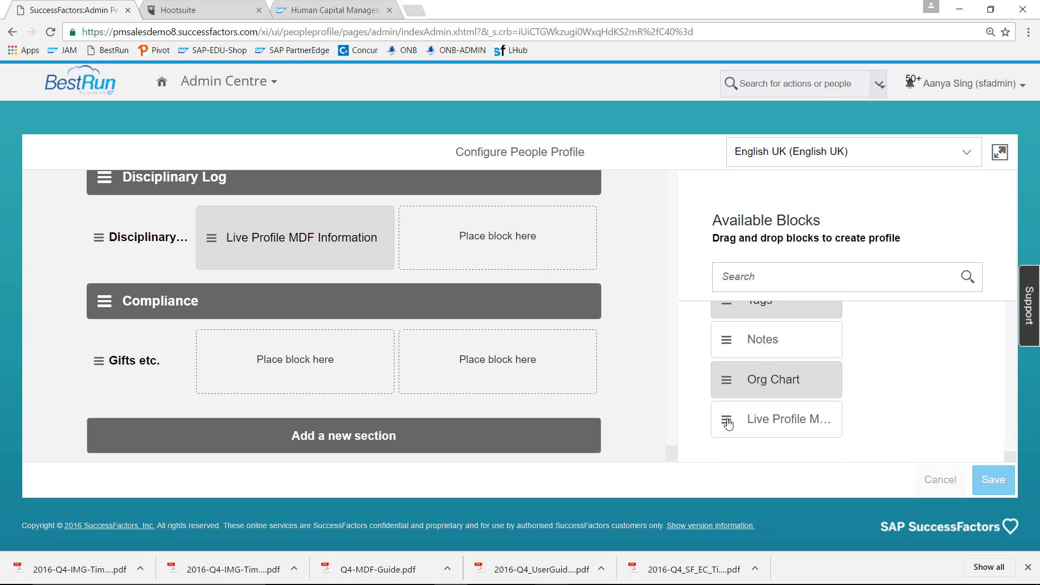
left_click_drag(729, 422, 297, 368)
left_click(291, 379)
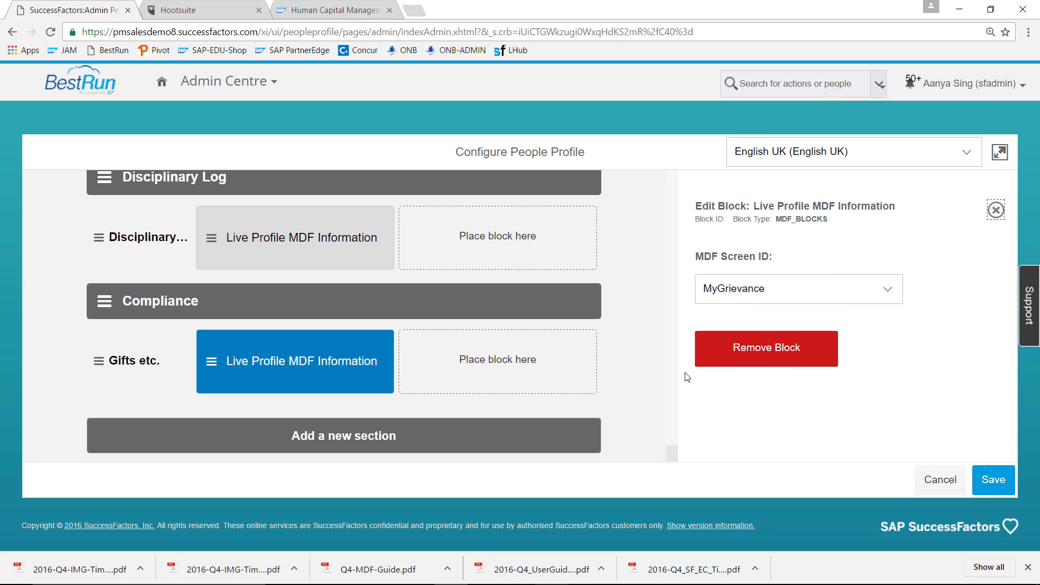
left_click(891, 298)
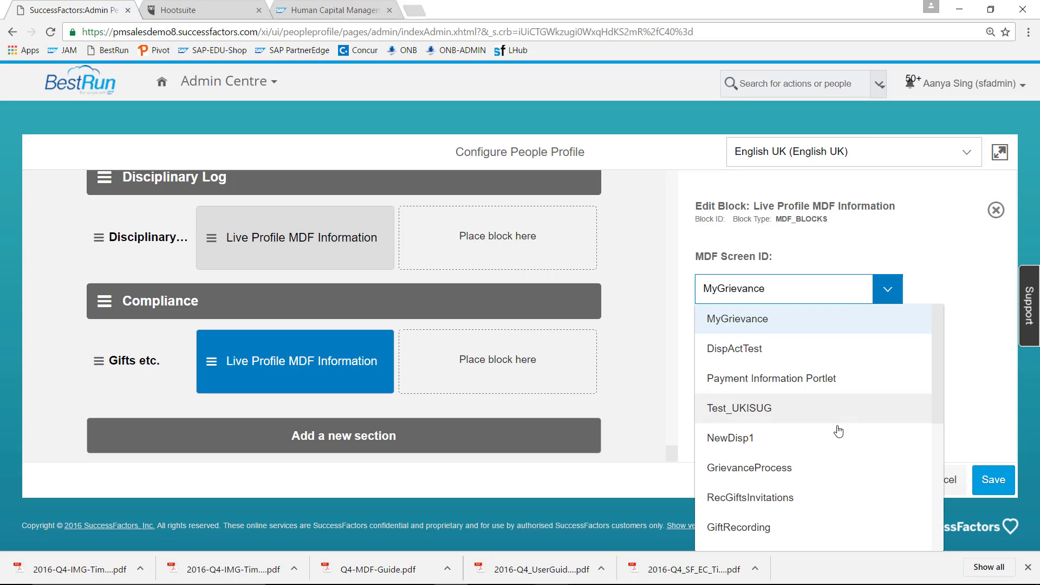
left_click(774, 528)
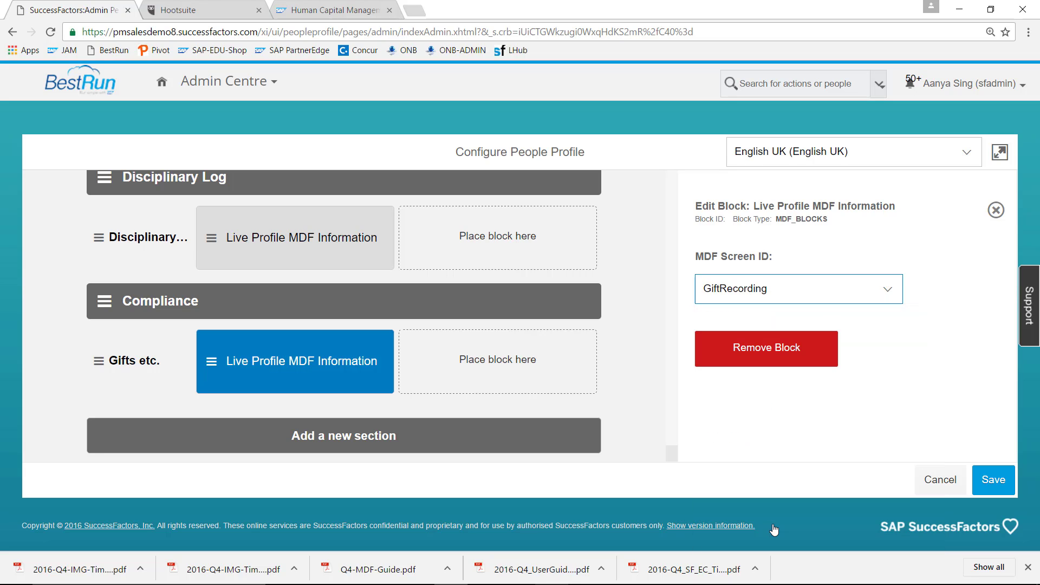
left_click(1003, 484)
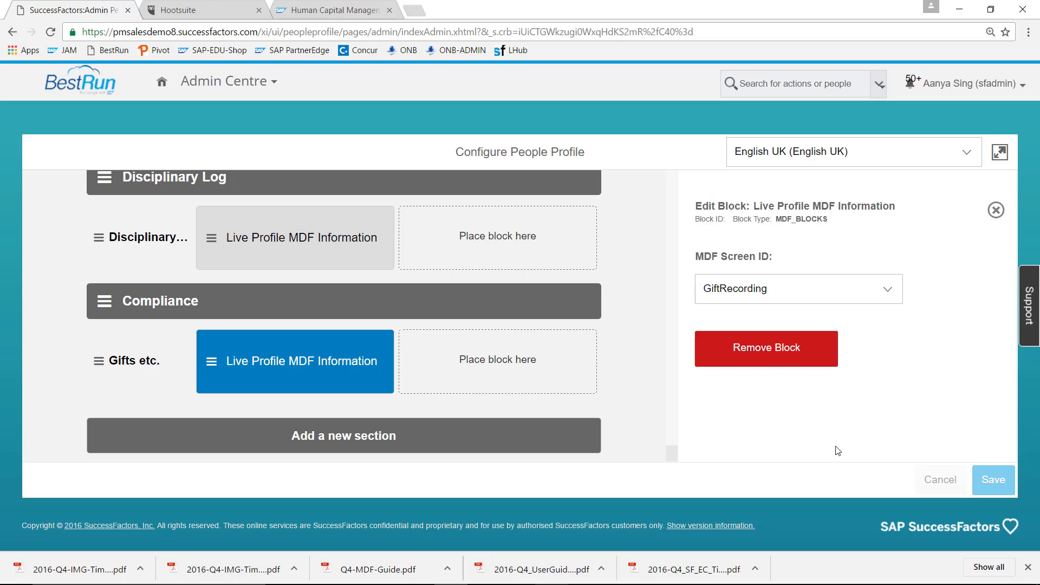
left_click(229, 93)
left_click(230, 471)
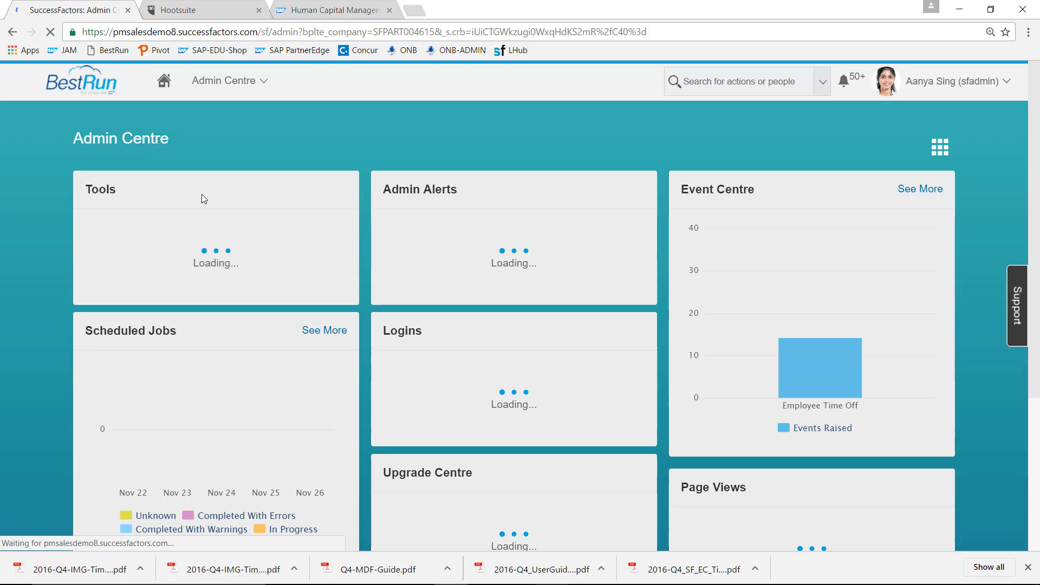
- Find Manage Permission Roles via a 'role' tool search and open the System Admin role
left_click(181, 243)
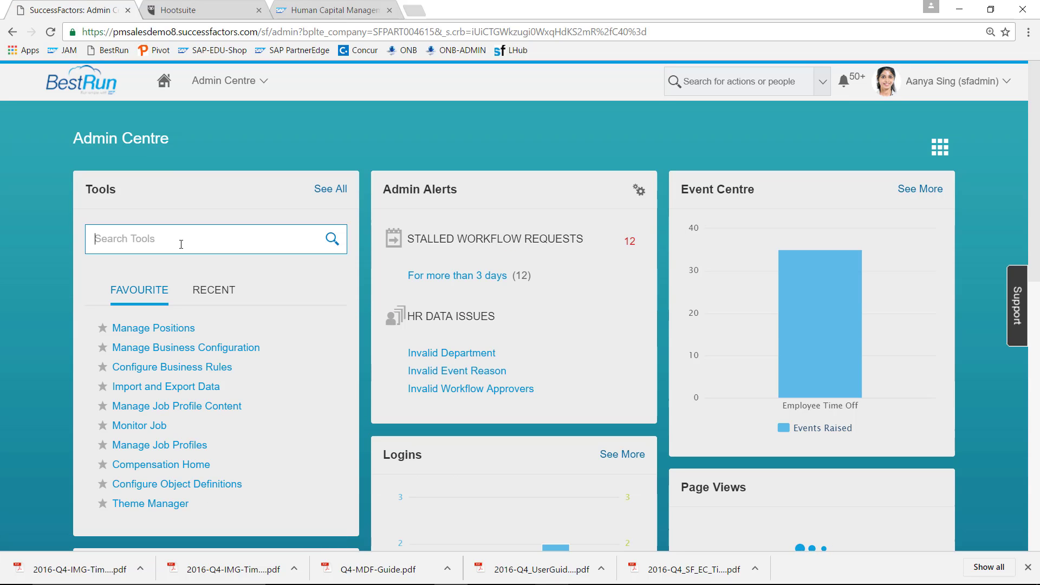
type("role")
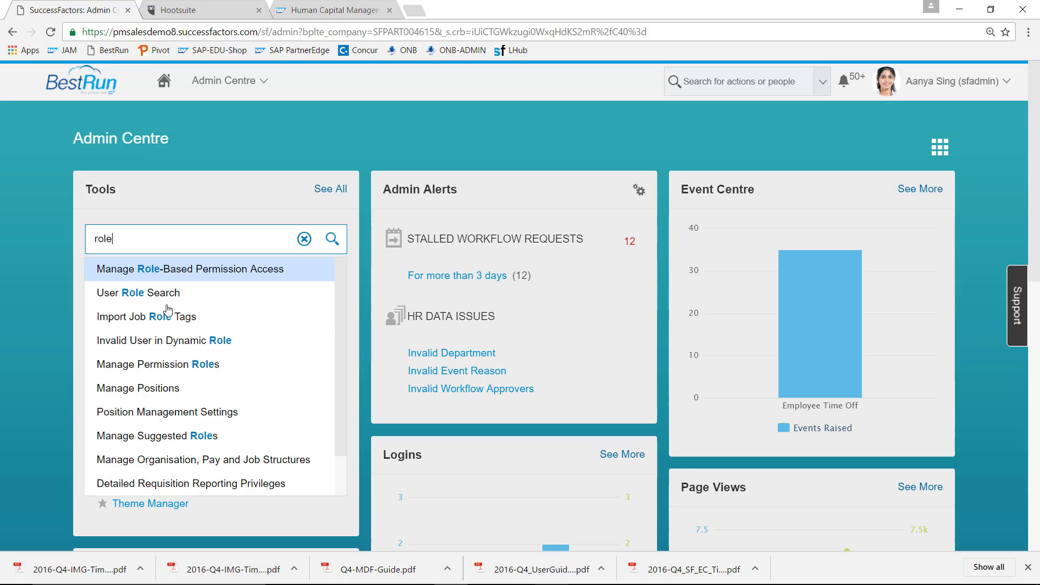
left_click(161, 365)
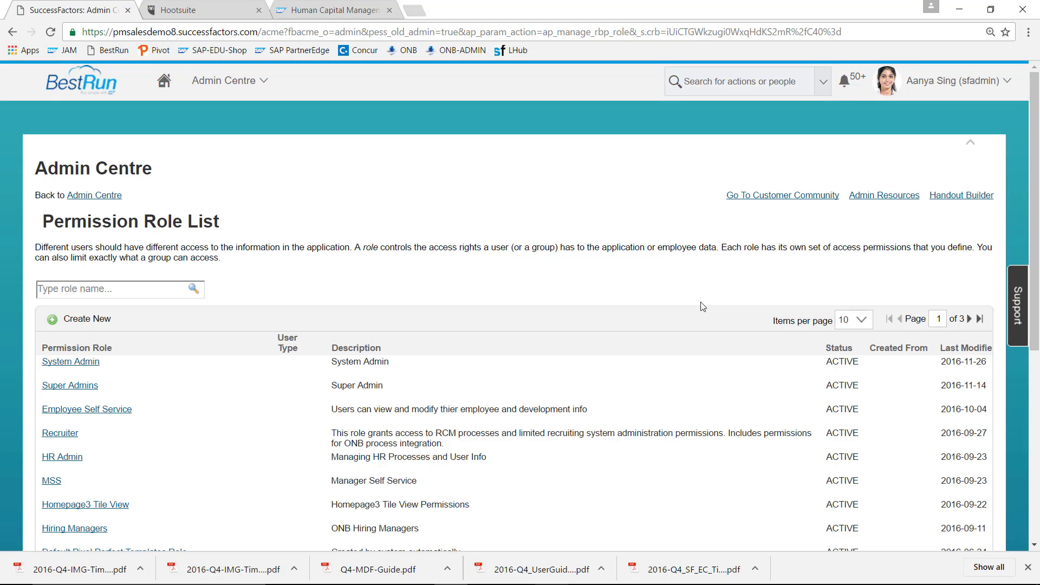
left_click(89, 361)
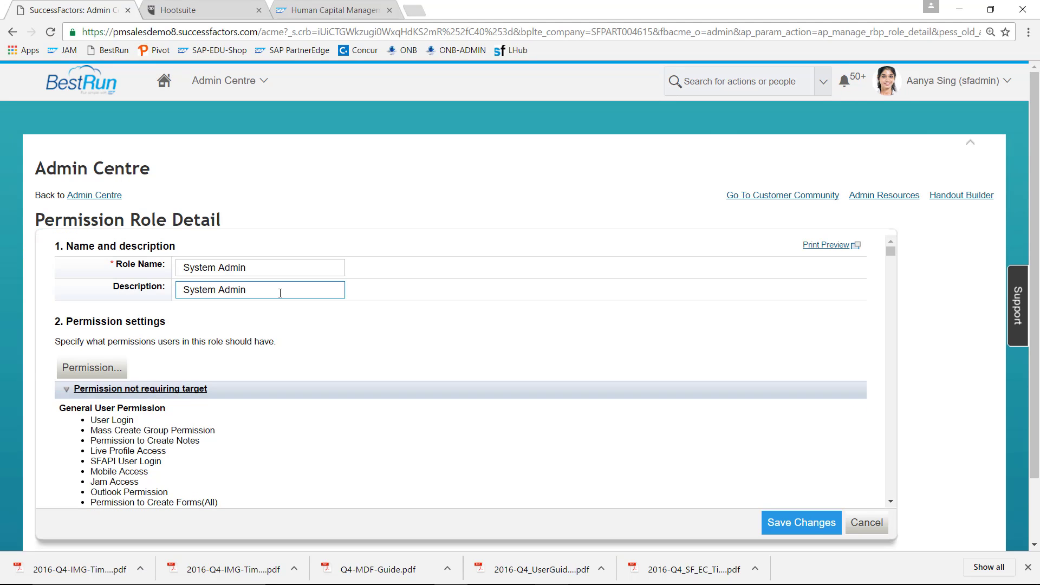
- Grant System Admin the Compliance permission under Employee Views and save the role changes
left_click(88, 373)
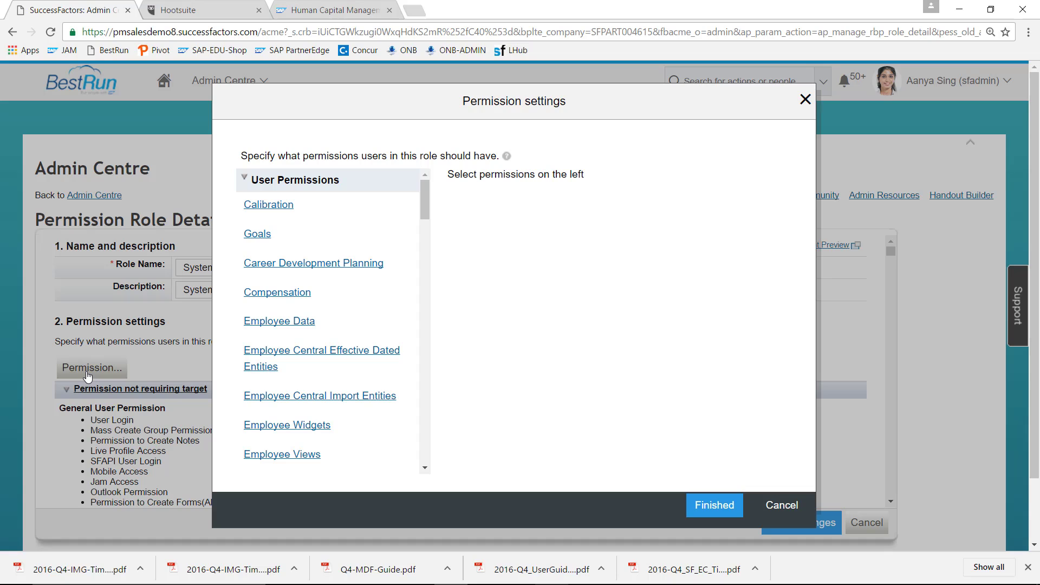
left_click(340, 357)
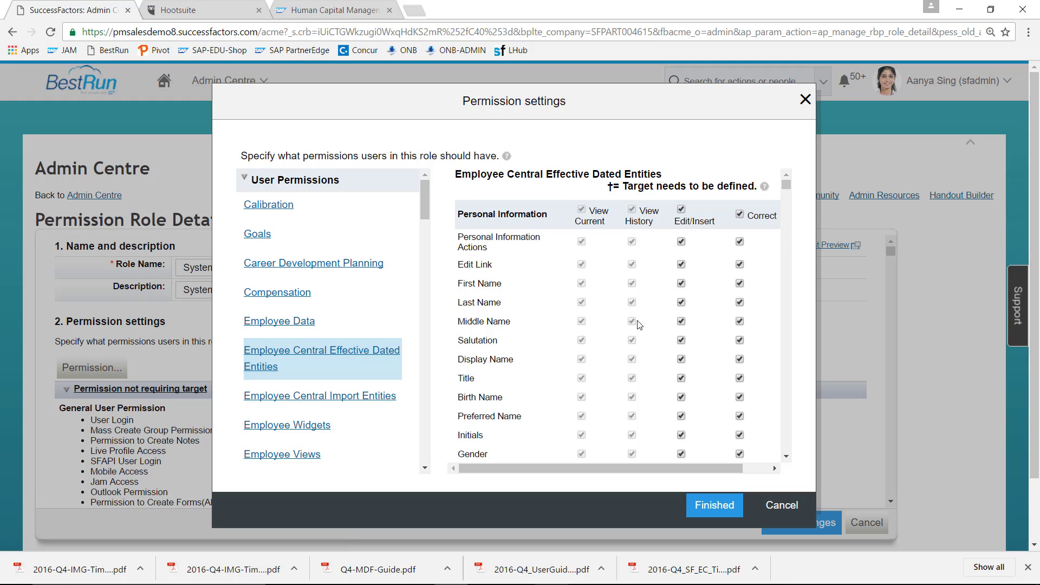
left_click(291, 458)
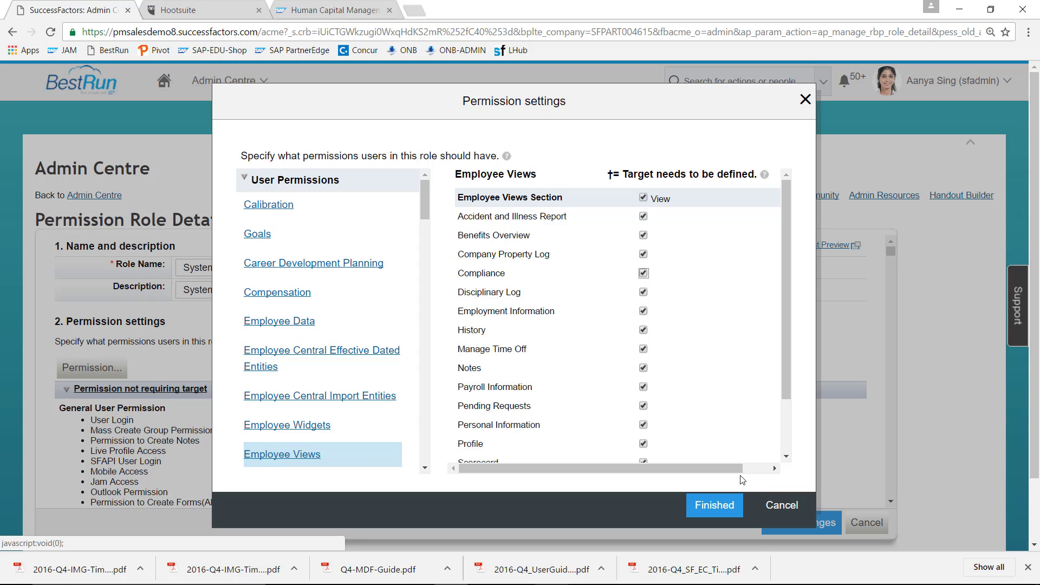
left_click(731, 506)
left_click(794, 523)
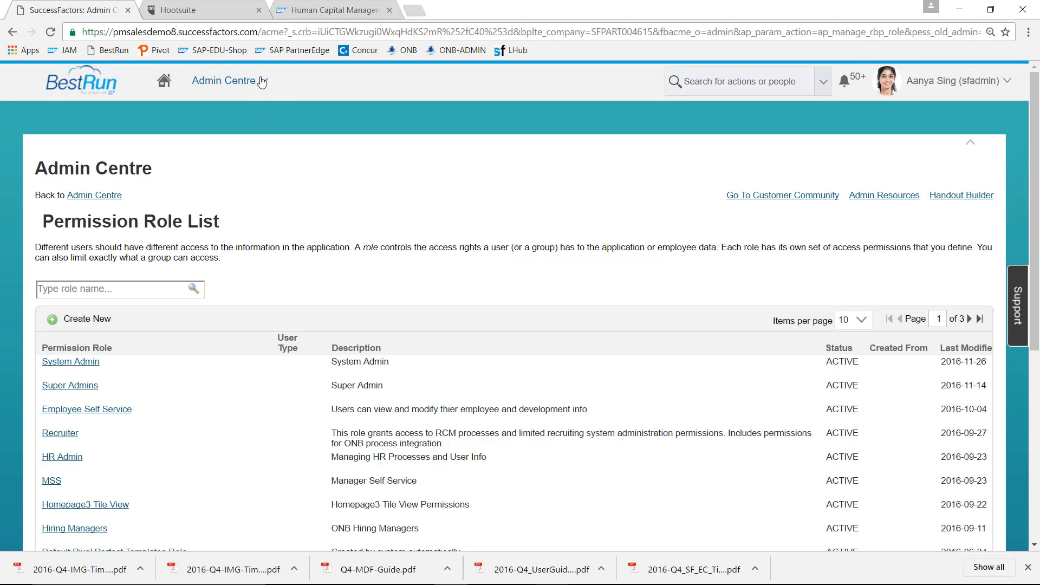
- Go to your own employee profile and jump to Gifts etc. on the Compliance tab
left_click(261, 81)
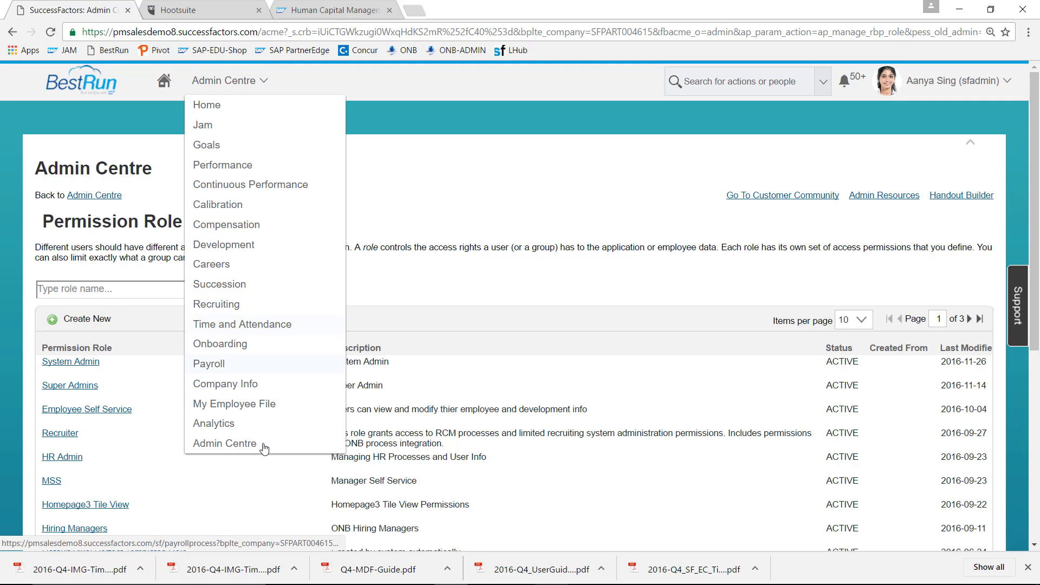
left_click(266, 406)
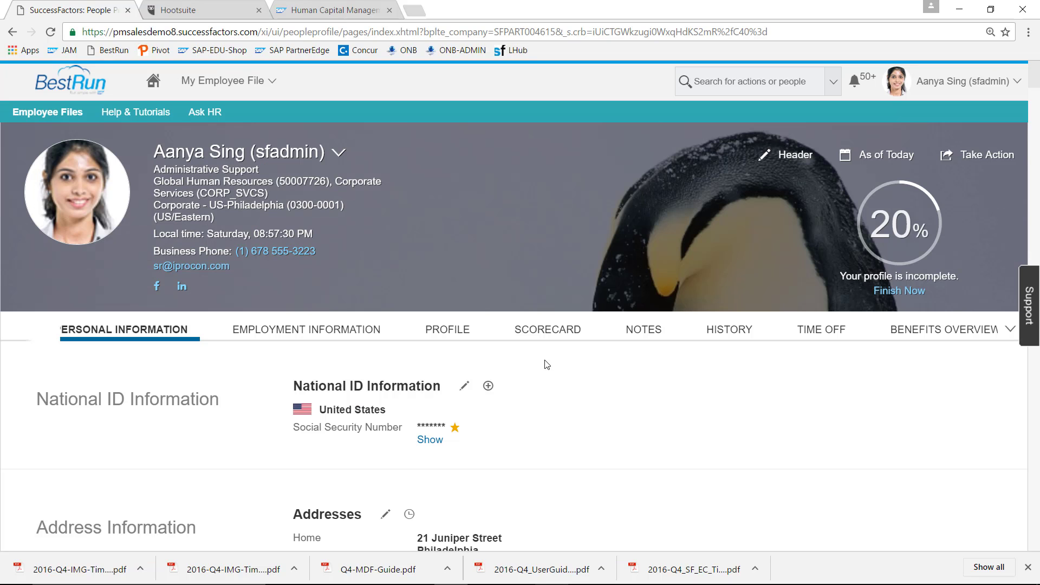
left_click(1011, 329)
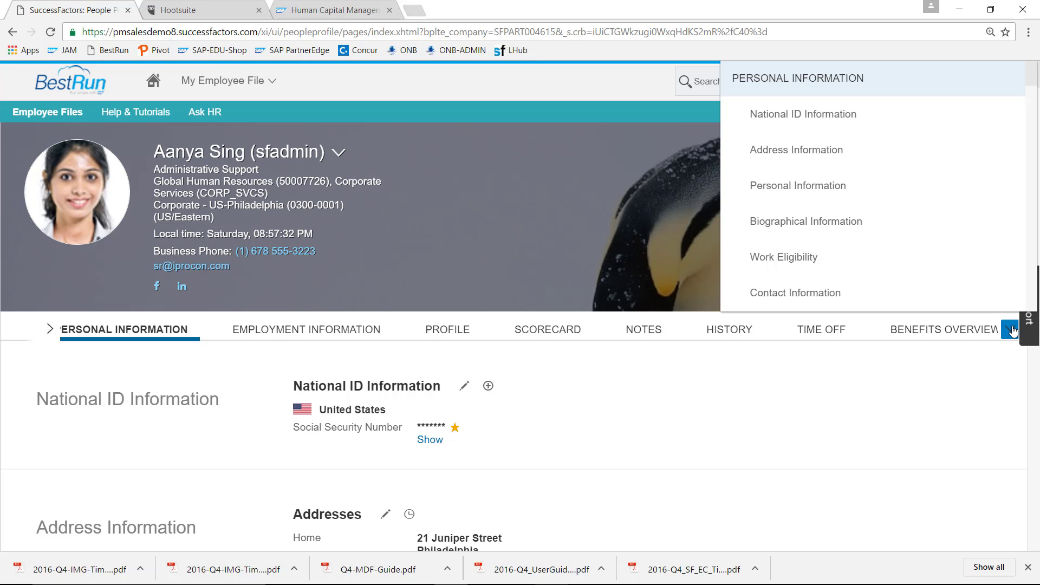
scroll(1037, 227, "down", 5)
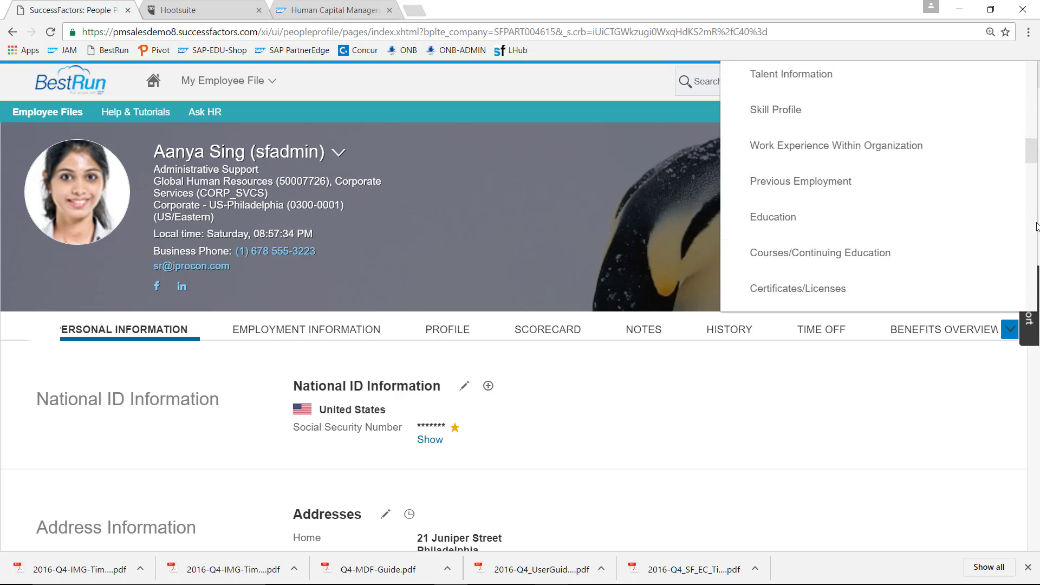
scroll(1037, 226, "down", 10)
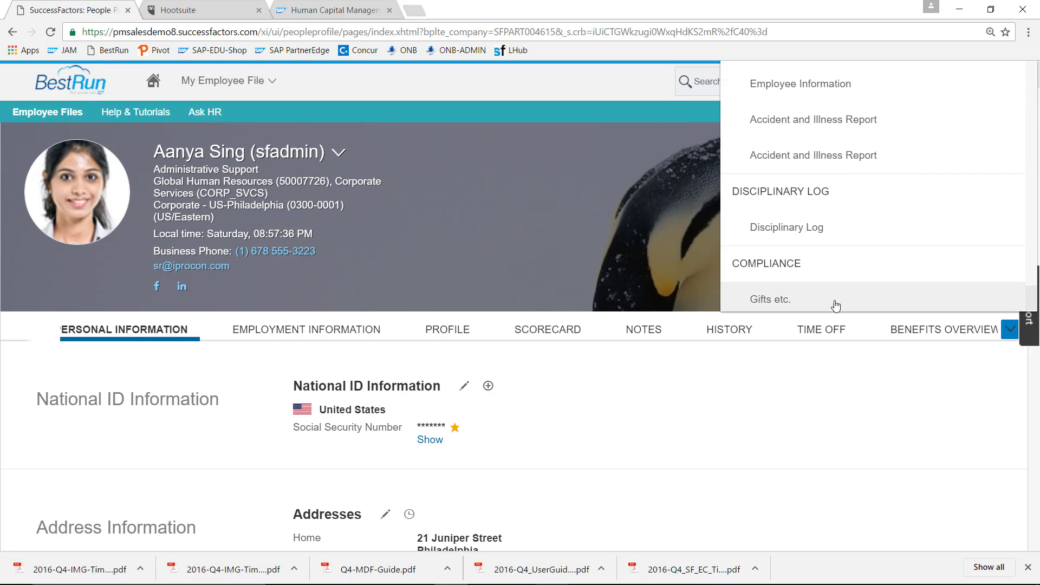
left_click(837, 305)
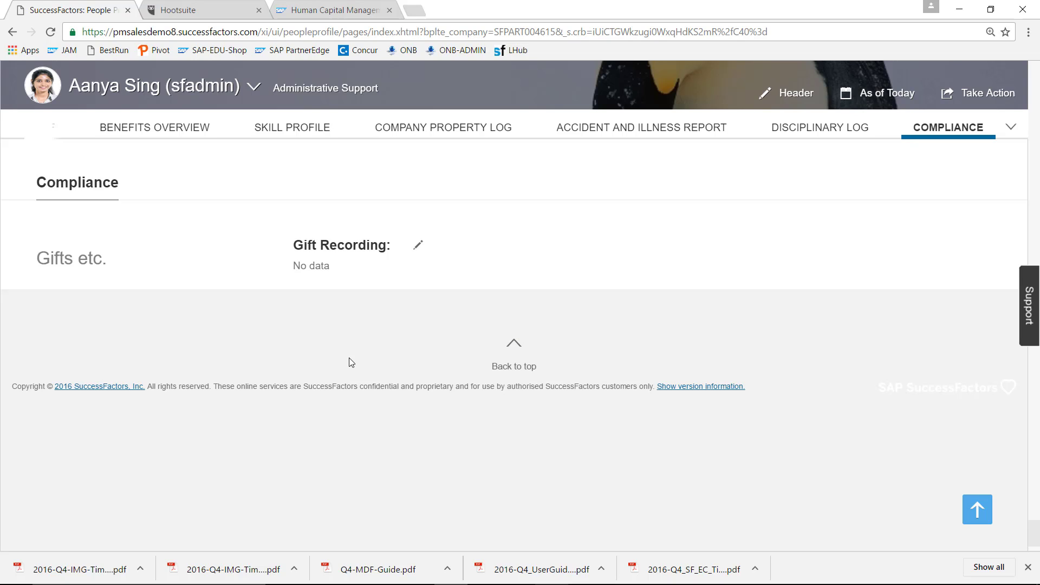
- Open the Gift Recording form and enter Oncologist convention, 1 Nov 2016, gift type invitation, Receiver Yes
left_click(421, 250)
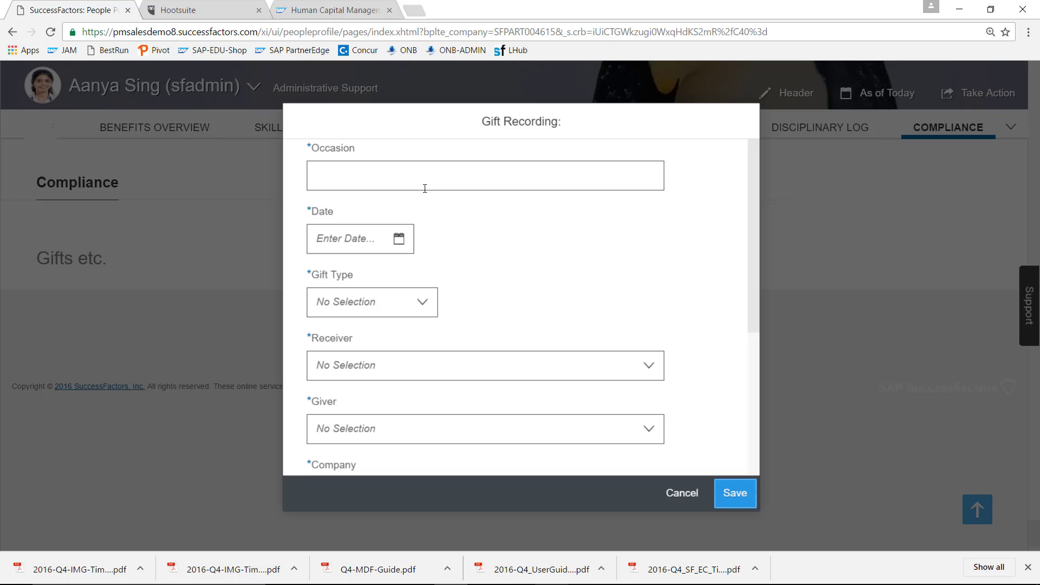
left_click(426, 181)
type("Oncologist conv")
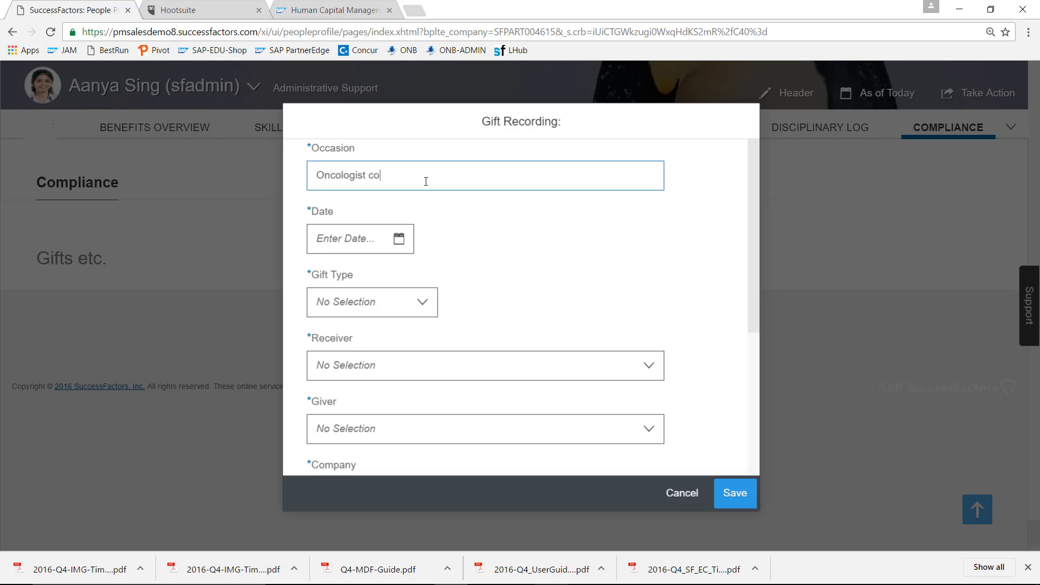
type("ention")
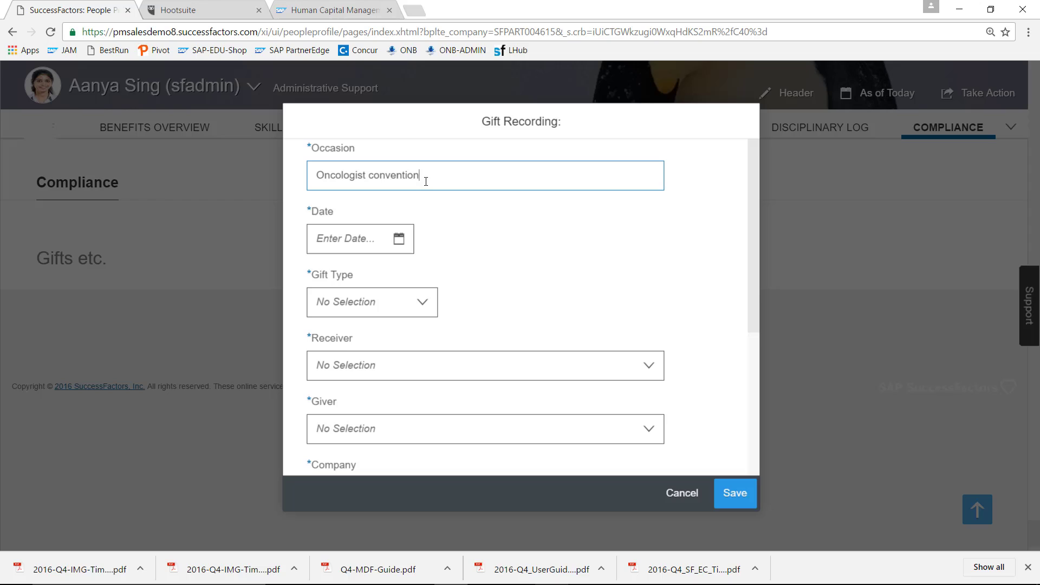
left_click(398, 239)
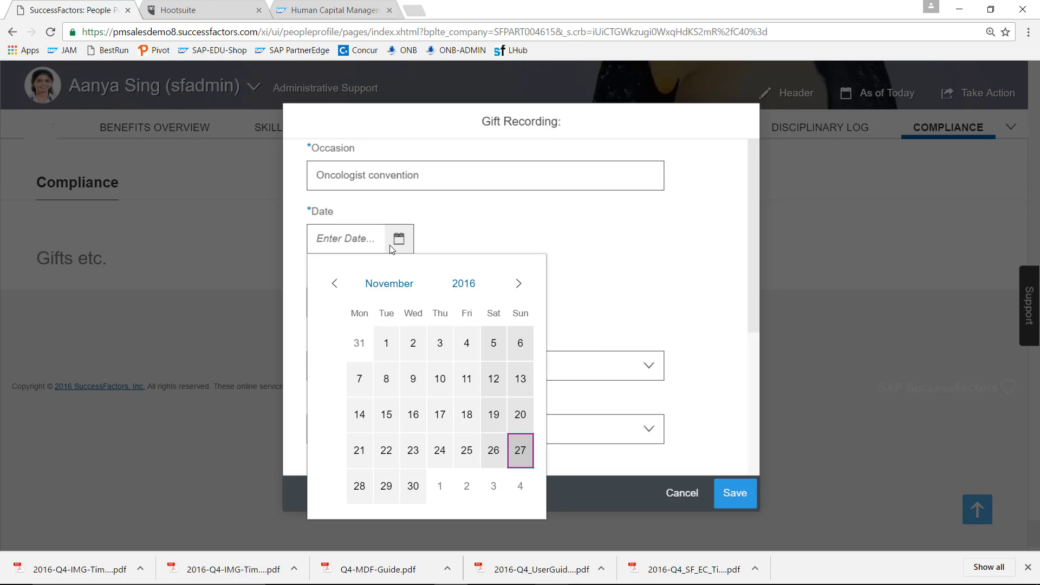
left_click(387, 345)
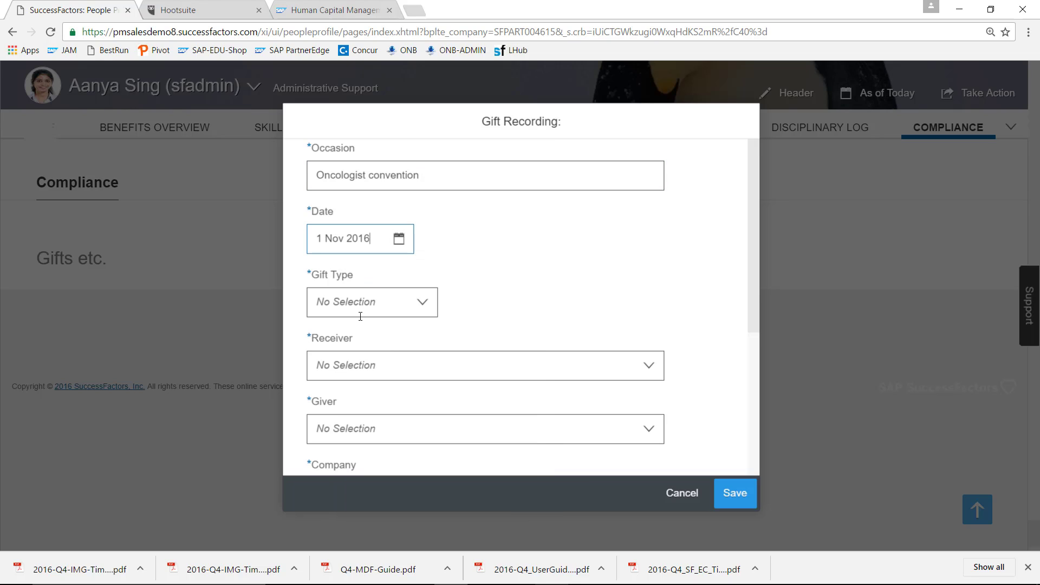
left_click(421, 308)
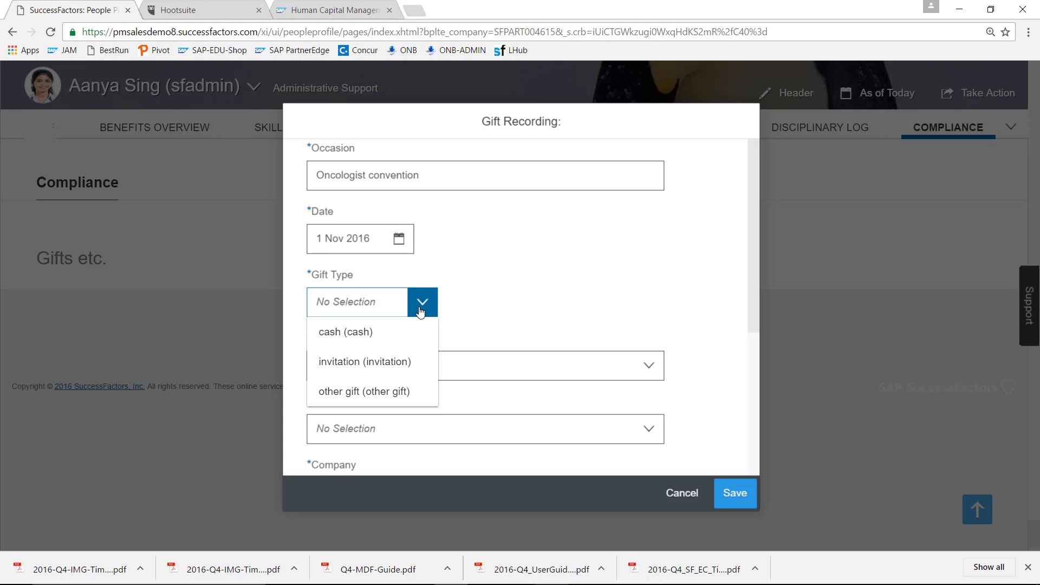
left_click(402, 362)
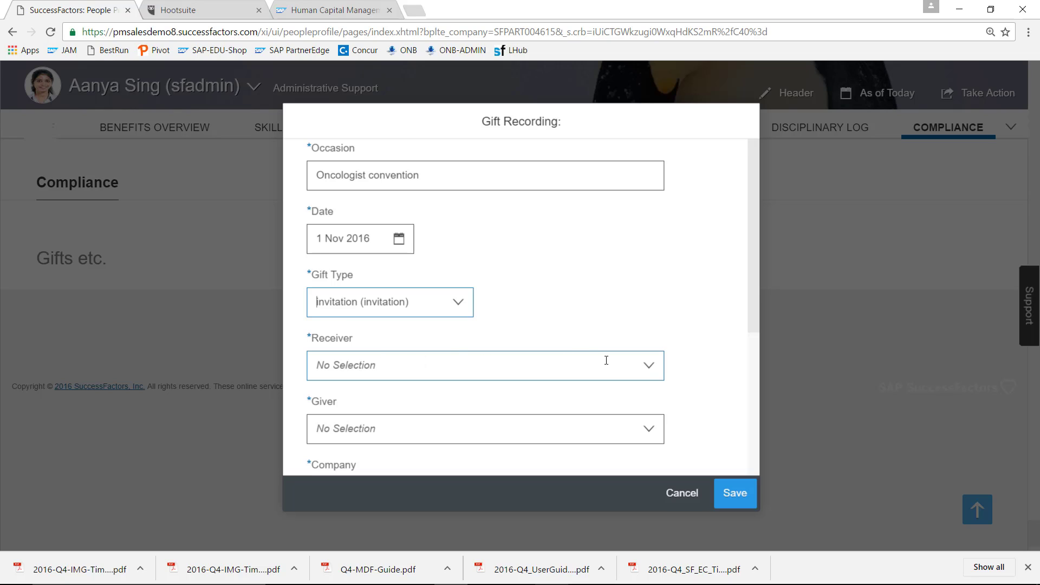
left_click(650, 366)
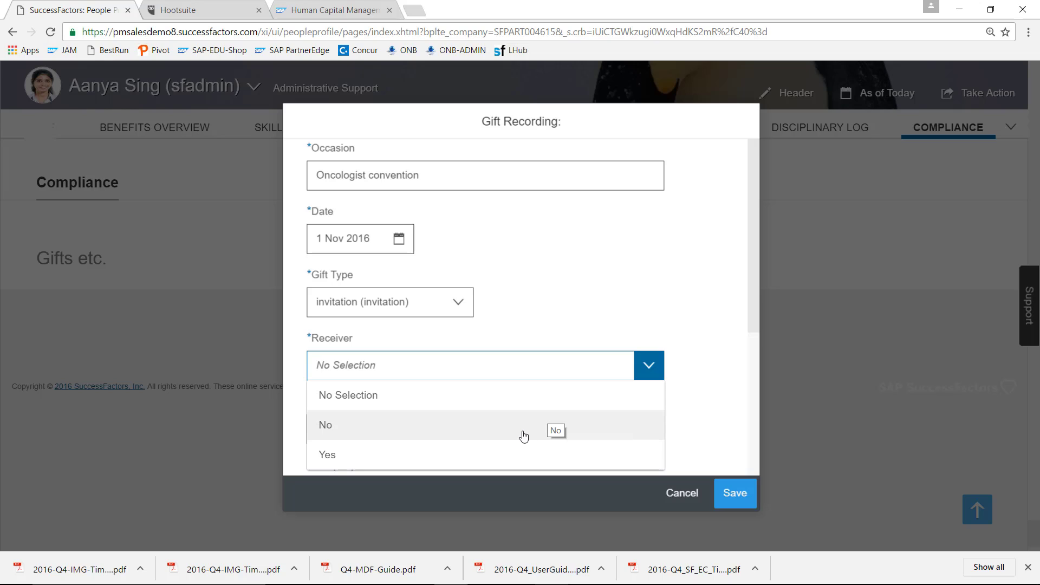
left_click(502, 455)
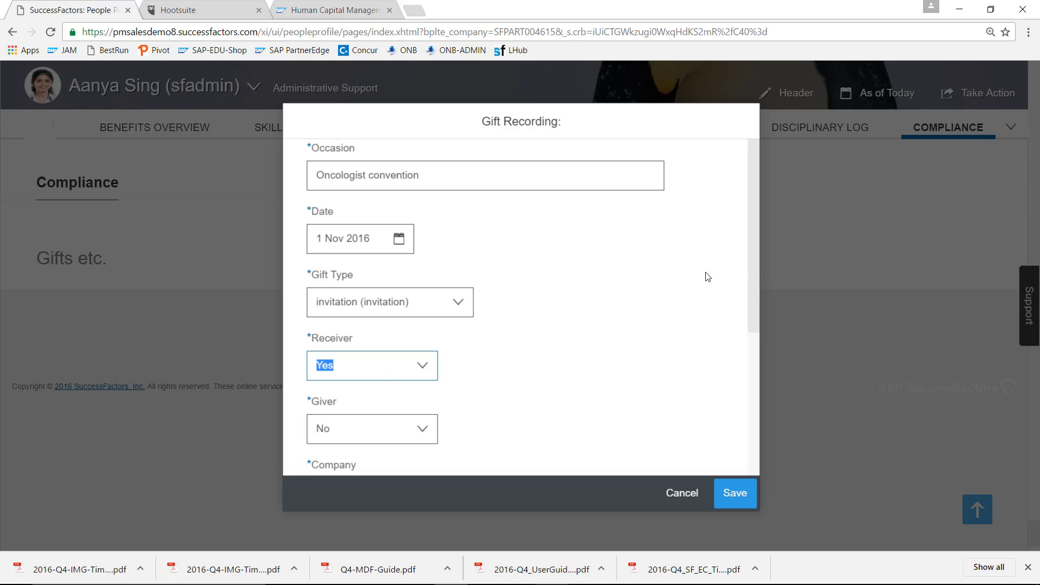
left_click_drag(754, 260, 744, 351)
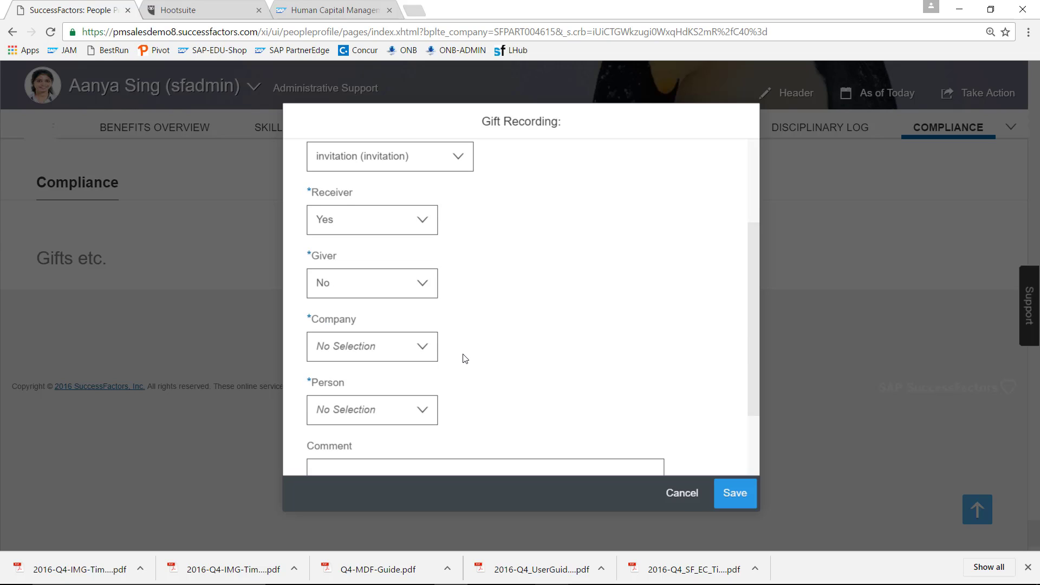
- Set the gift's company to Guys Hospital London and pick the contact person from the search
left_click(424, 350)
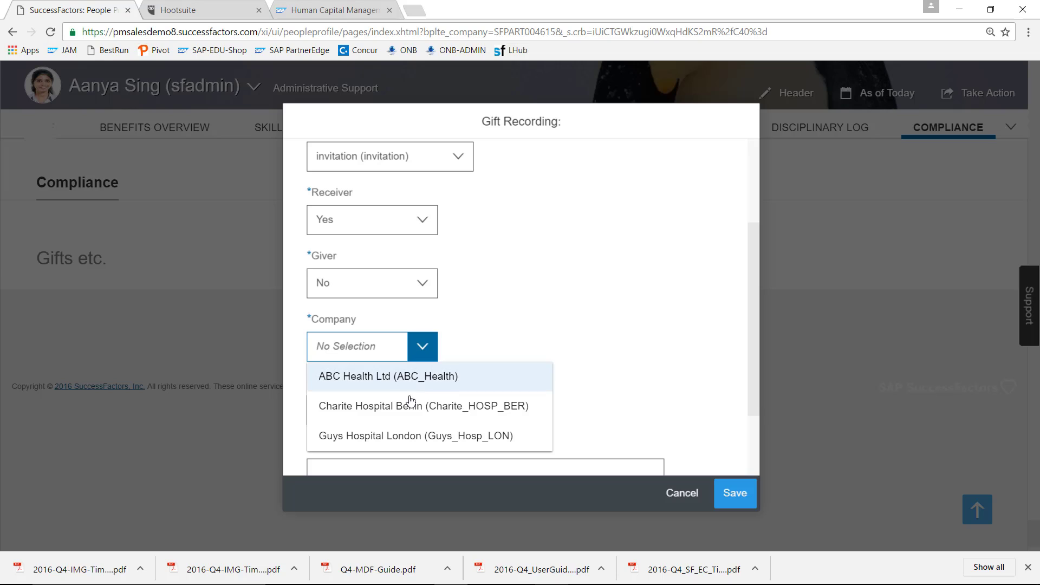
left_click(401, 436)
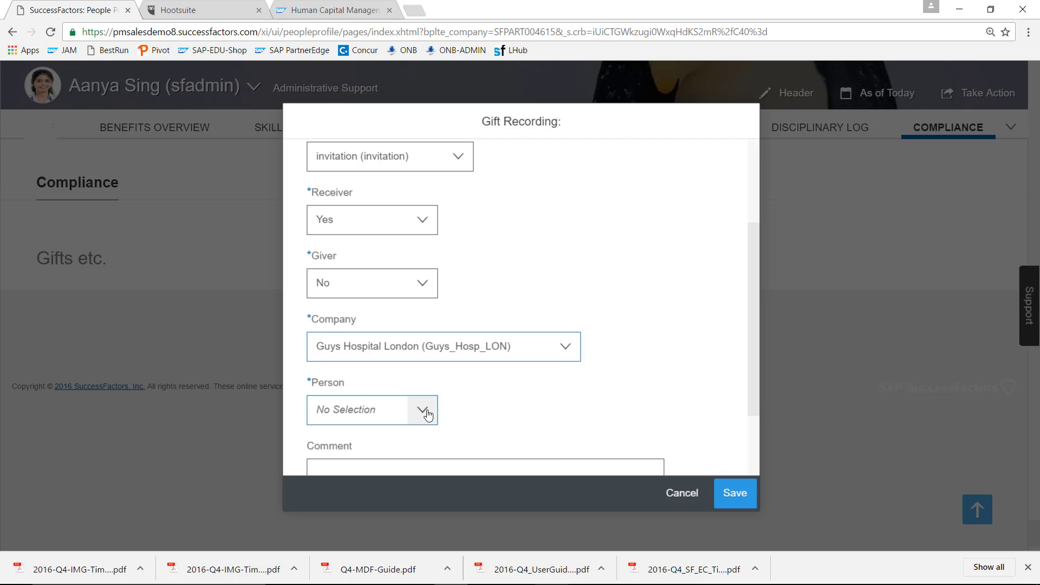
left_click(389, 411)
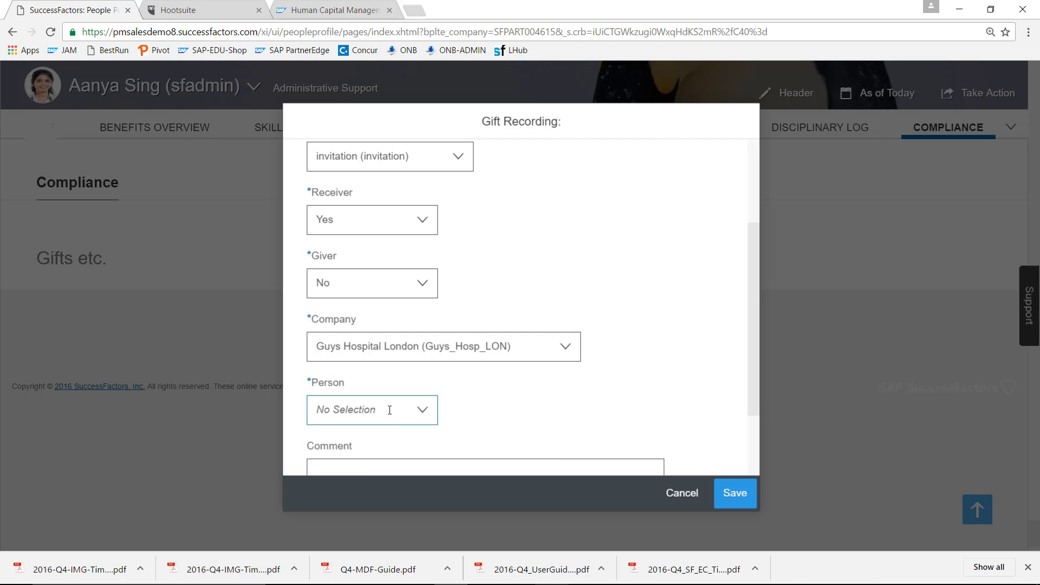
type("Yuen")
key("BackSpace")
key("BackSpace")
type("uen")
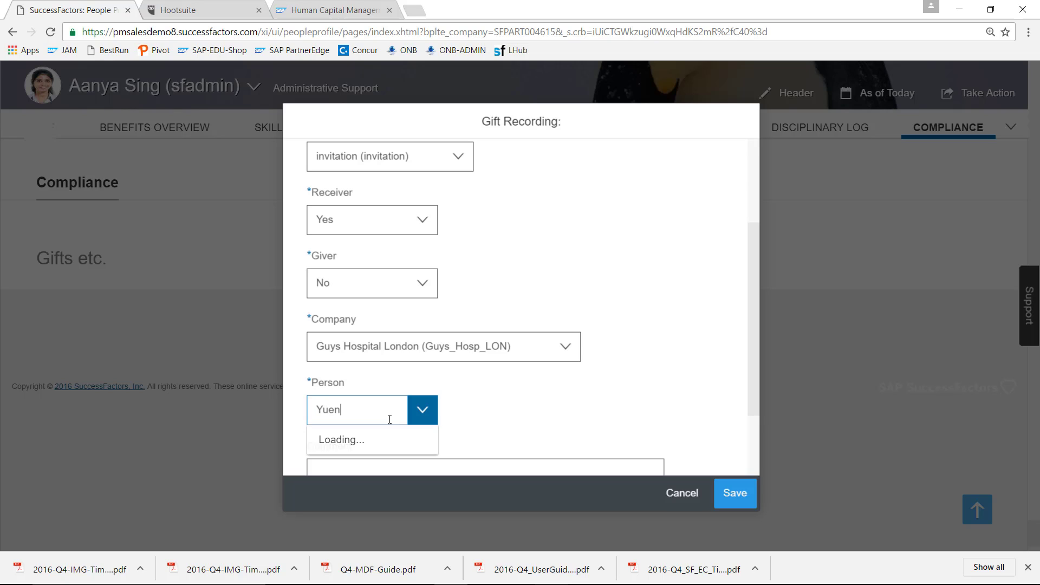
left_click(379, 442)
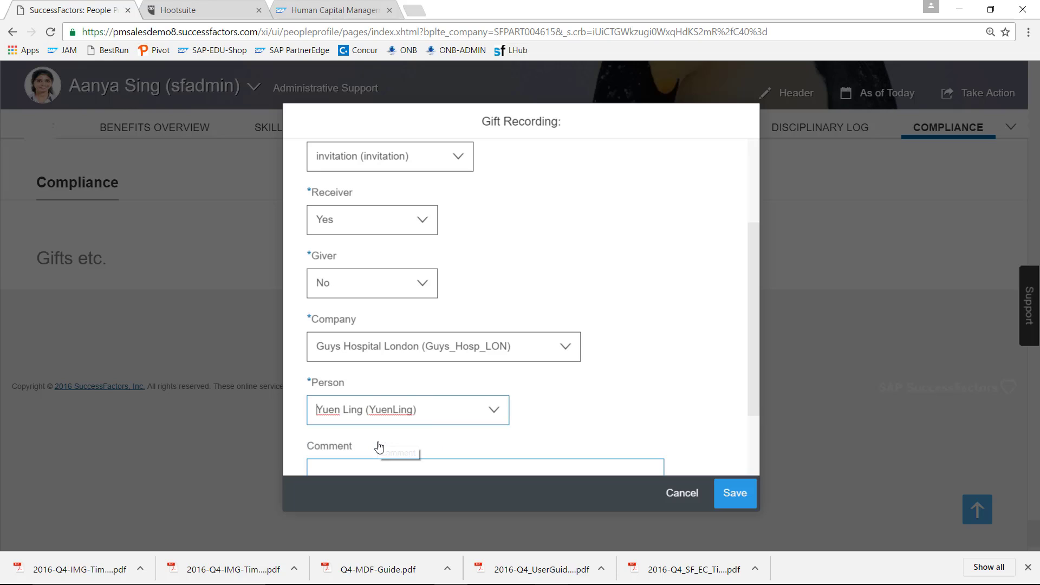
- Add the comment 'Was invited to lunch to discuss new product.' with 'est. Value: GBP 35'
left_click_drag(756, 307, 757, 378)
left_click(644, 400)
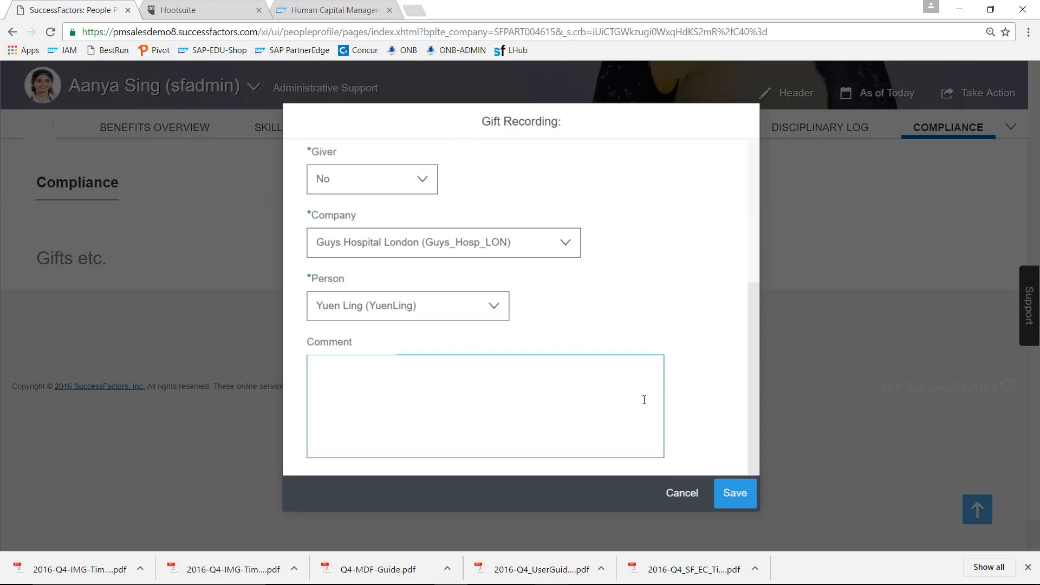
type("Was invited to lunch for")
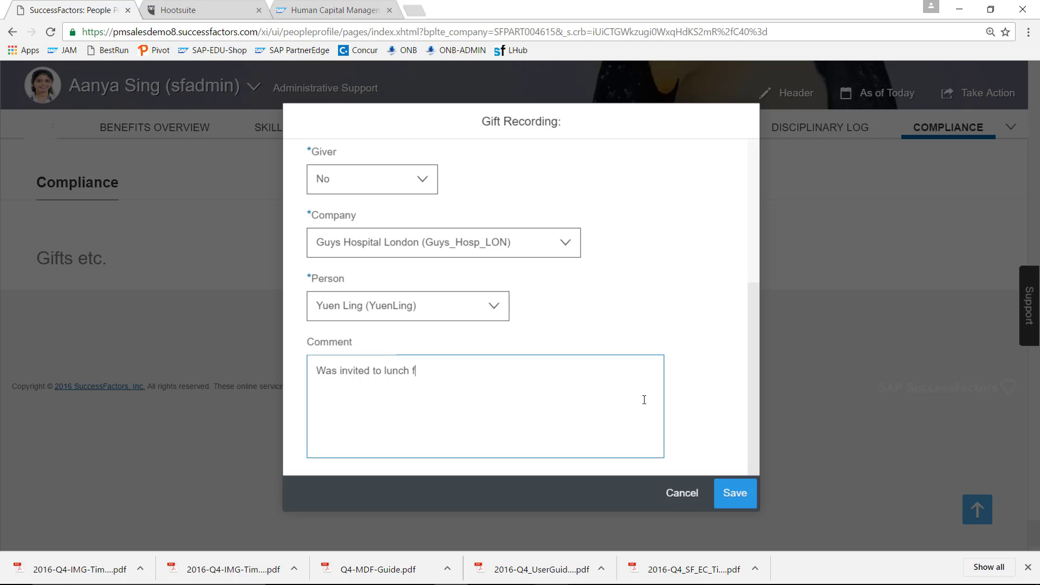
key("BackSpace")
key("BackSpace")
key("BackSpace")
type("to discuss new product.")
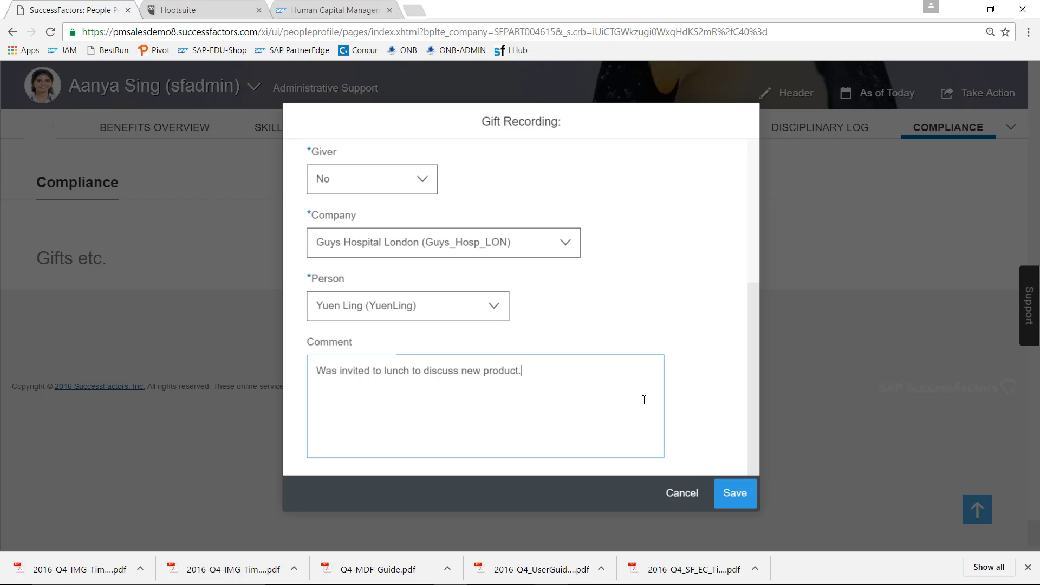
key("Return")
type("est. Value: GBP 35")
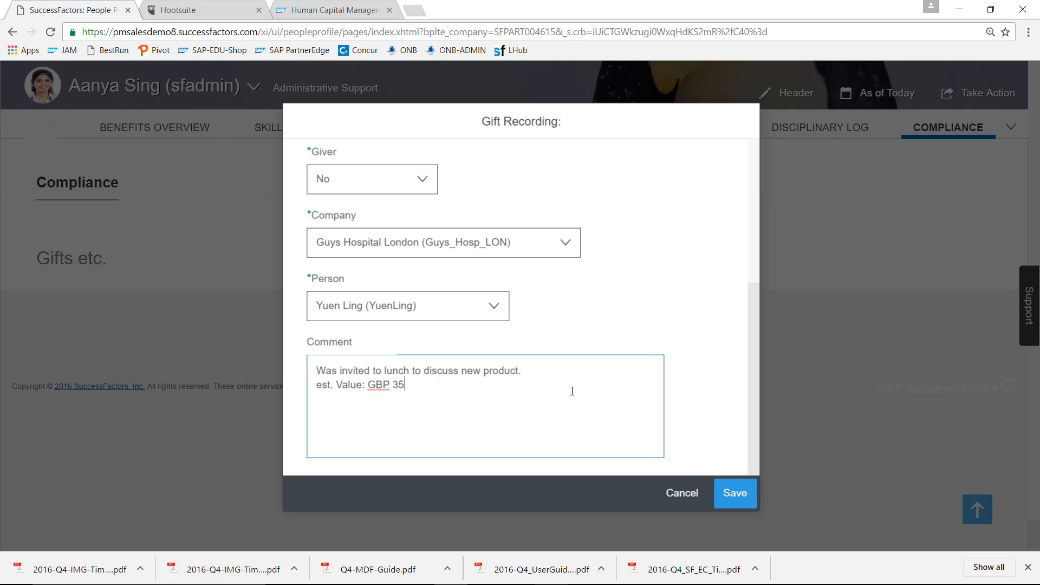
- Save the gift record, justify it with 'we are not buying from them', check the approver, and confirm
left_click(733, 497)
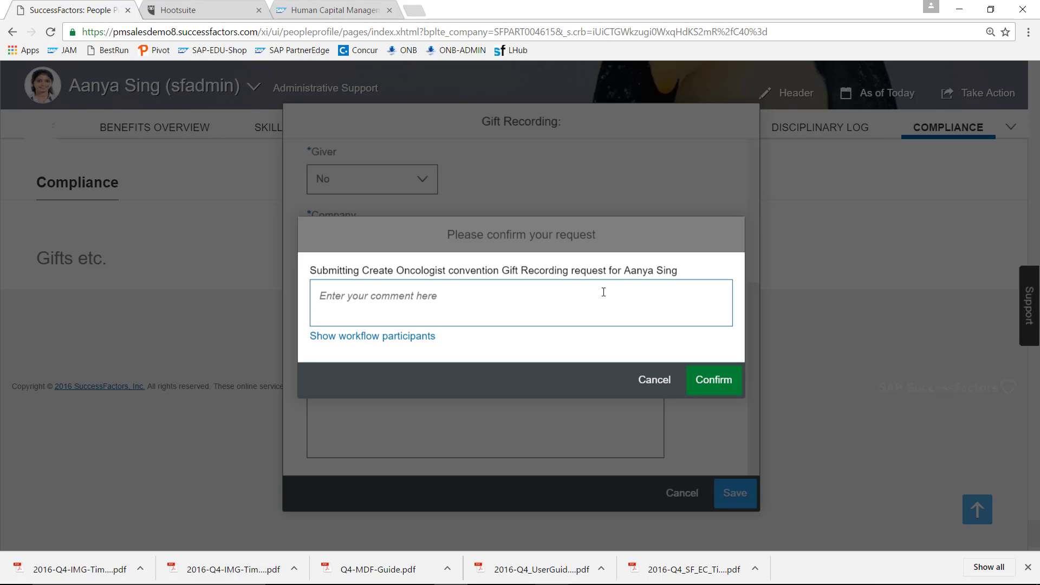
type("N")
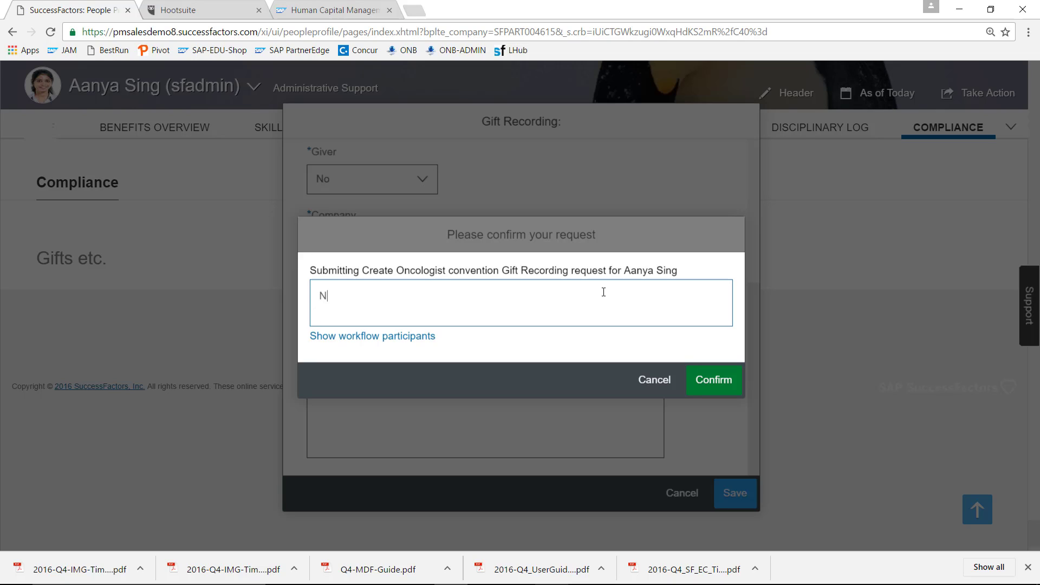
type("o problem, because I'")
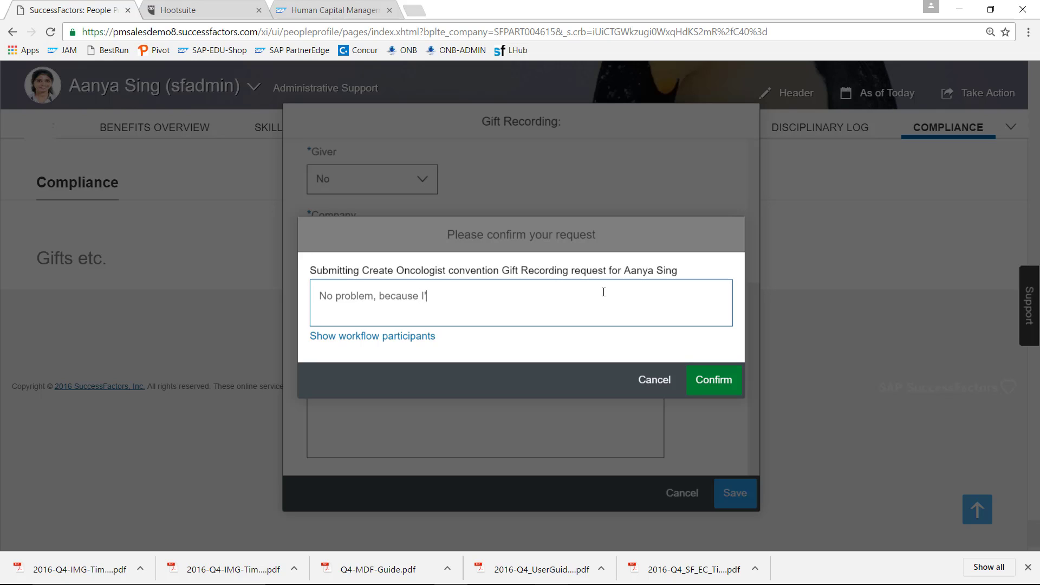
key("BackSpace")
key("BackSpace")
type("we are not buying from them")
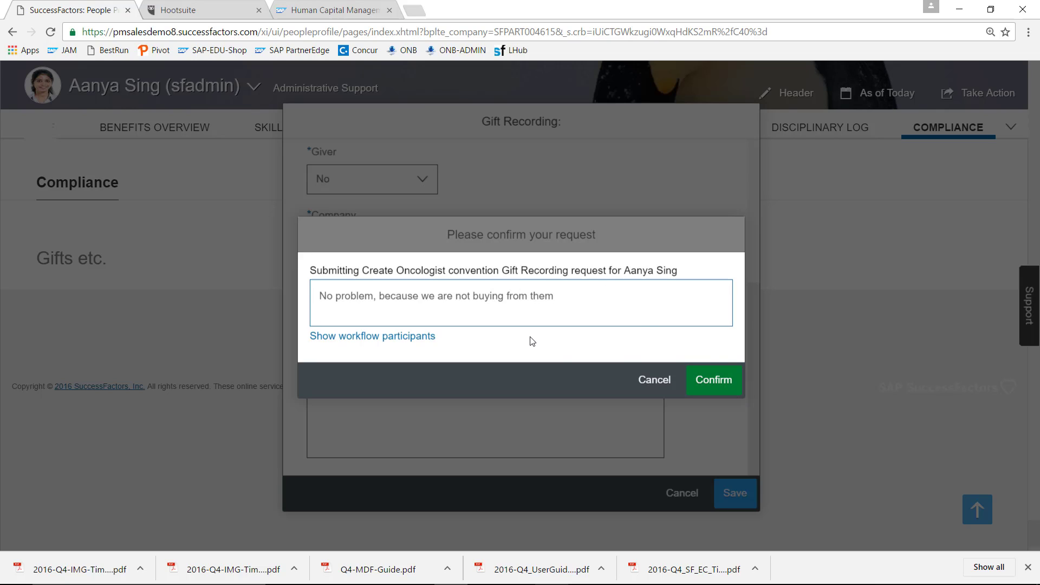
left_click(422, 339)
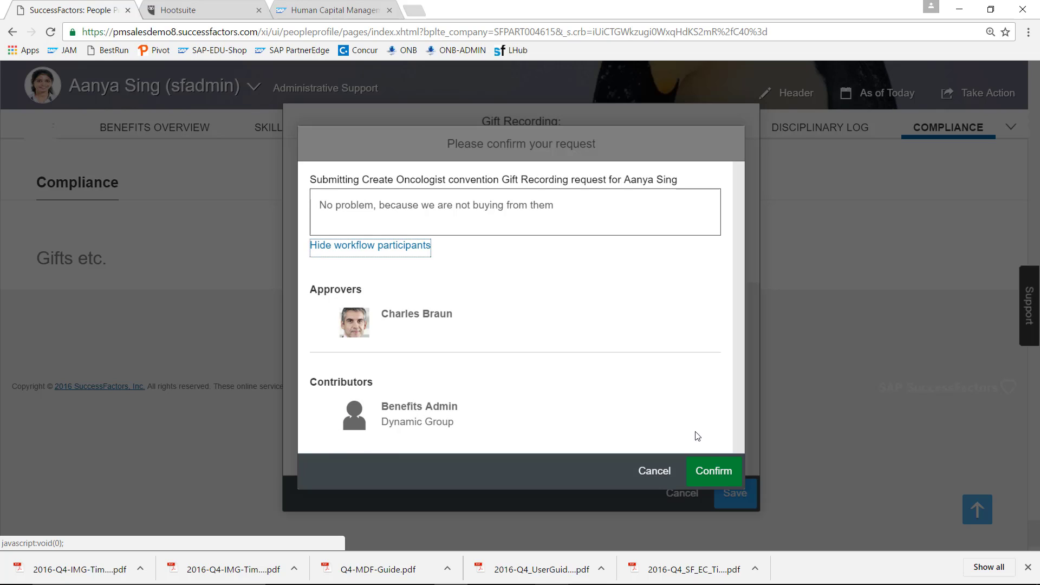
left_click(715, 472)
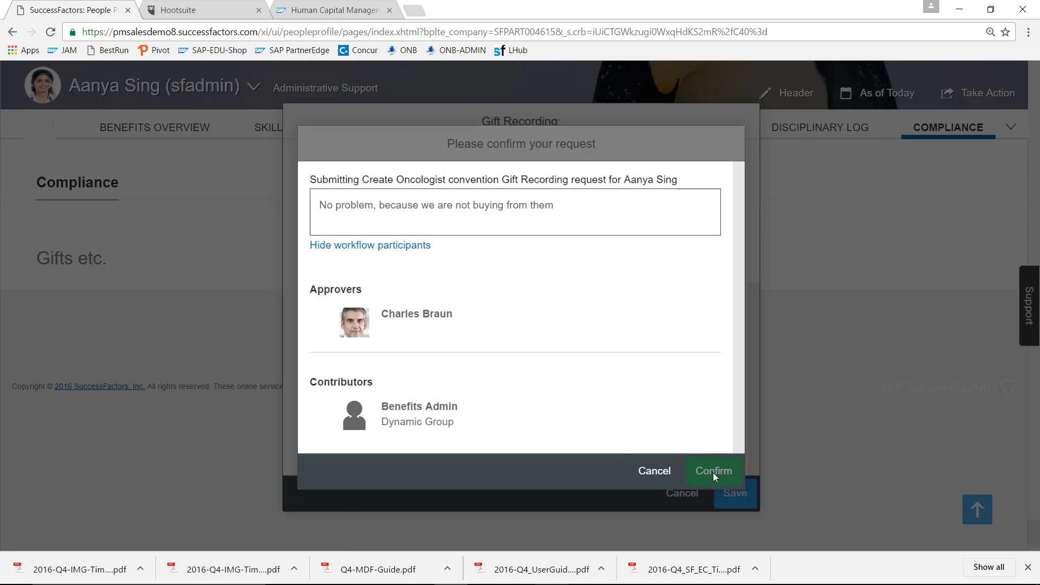